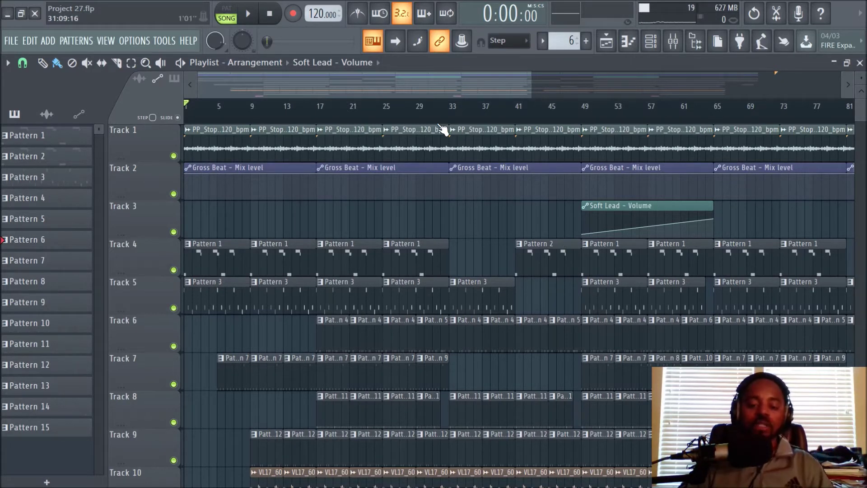
# - Solo Track 1 in the playlist and play the song from the beginning to hear its audio loop alone
pyautogui.scroll(2, 423, 93)
pyautogui.moveTo(423, 93); pyautogui.dragTo(293, 96)
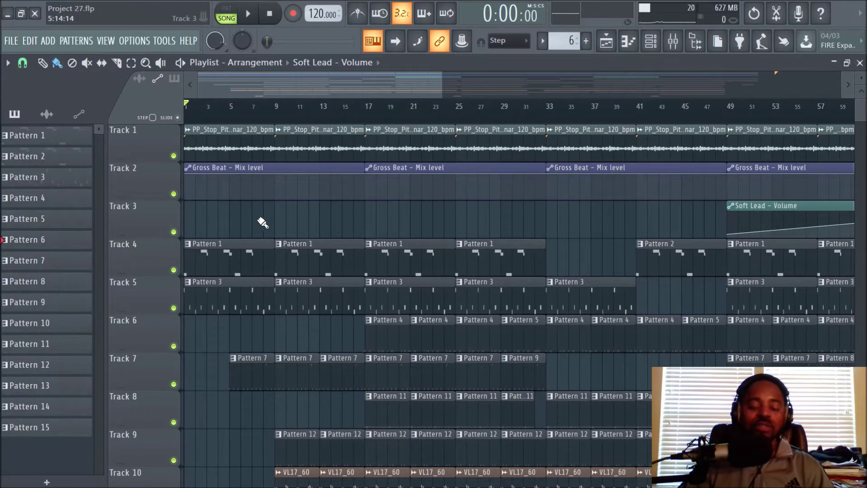
pyautogui.rightClick(173, 156)
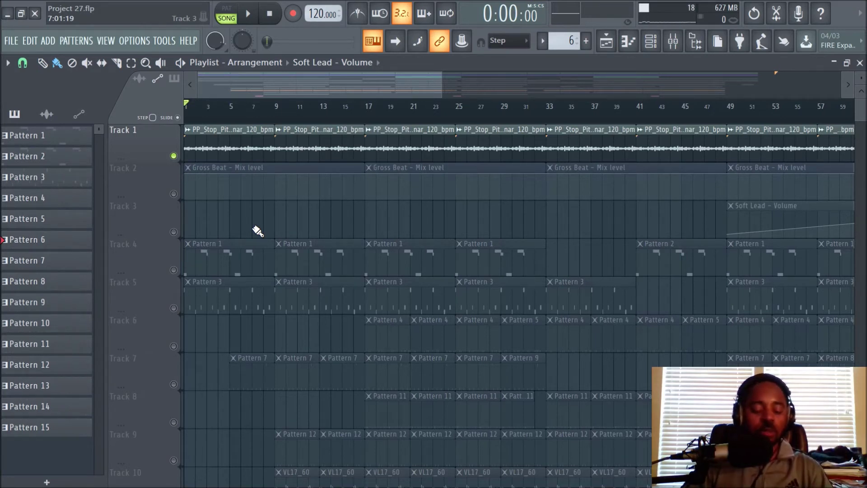
pyautogui.press('space')
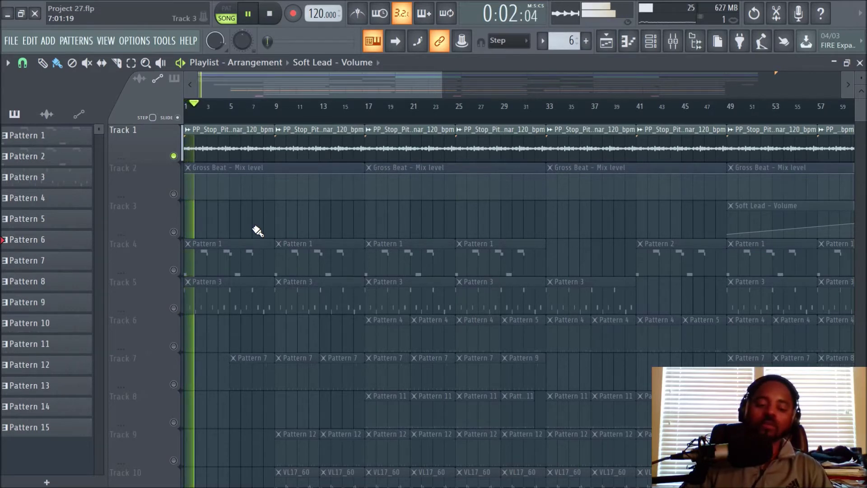
pyautogui.scroll(-1, 383, 114)
pyautogui.scroll(-2, 386, 119)
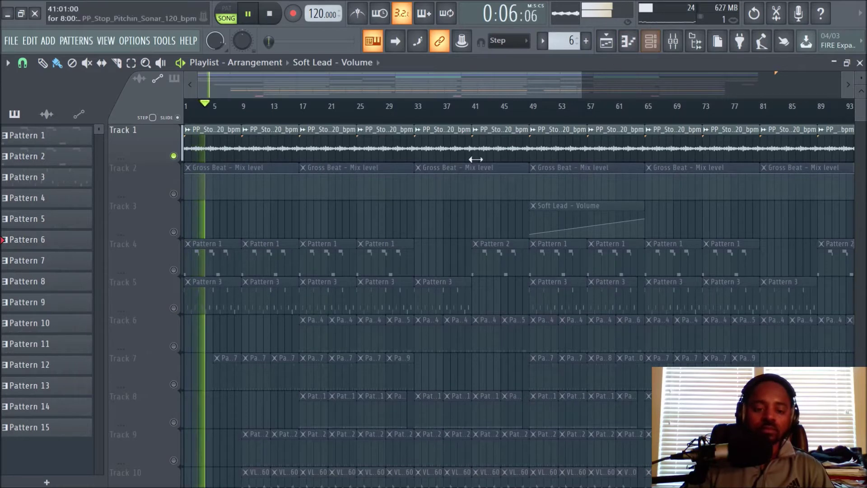
# - Show the Soft Lead insert's effects chain in the mixer during playback, return to the playlist and stop the song
pyautogui.click(672, 41)
pyautogui.click(78, 145)
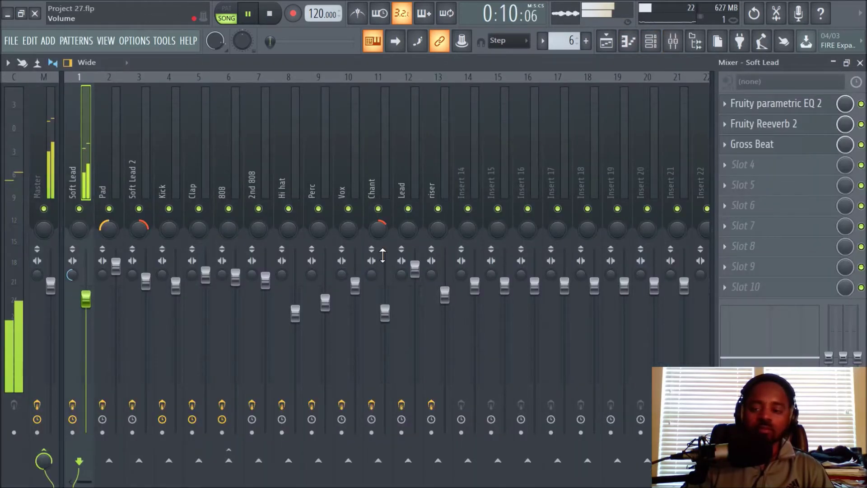
pyautogui.click(606, 41)
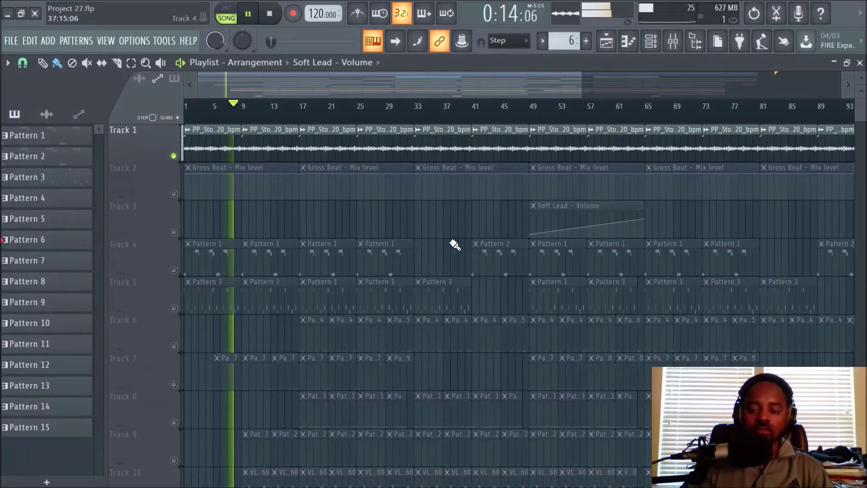
pyautogui.press('space')
# - Unmute Track 2 with the Gross Beat mix level automation and play the song briefly while watching the mixer
pyautogui.click(173, 194)
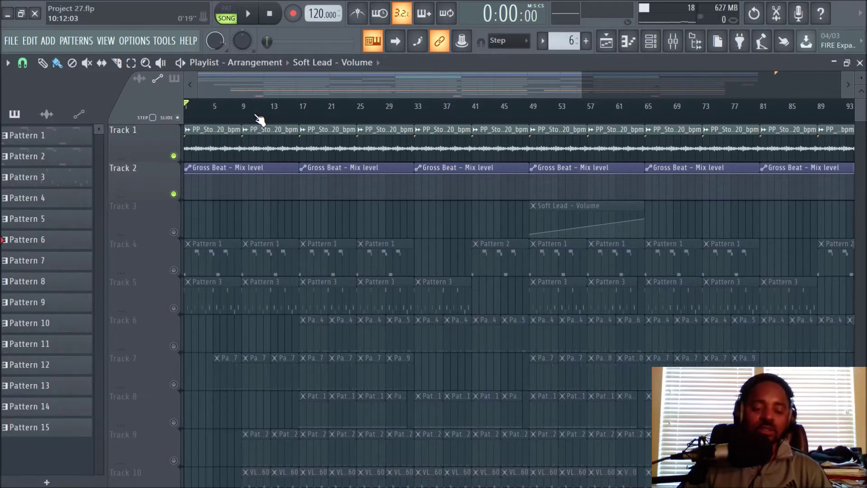
pyautogui.scroll(2, 265, 92)
pyautogui.press('space')
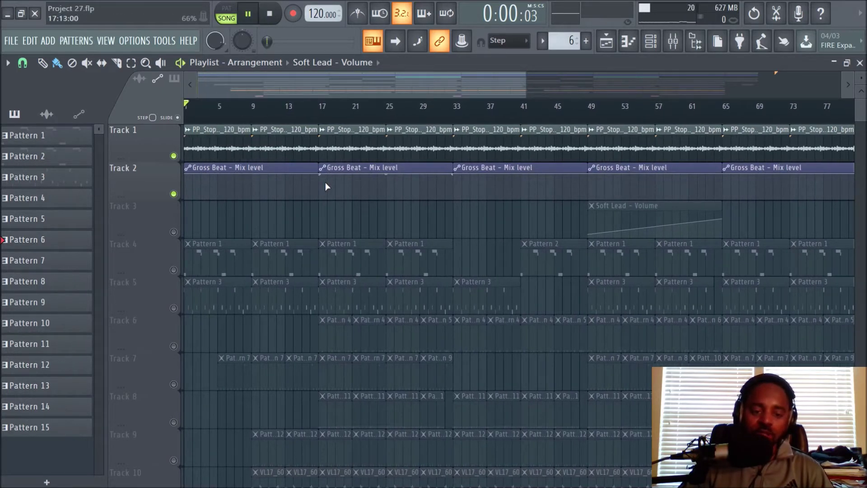
pyautogui.click(672, 41)
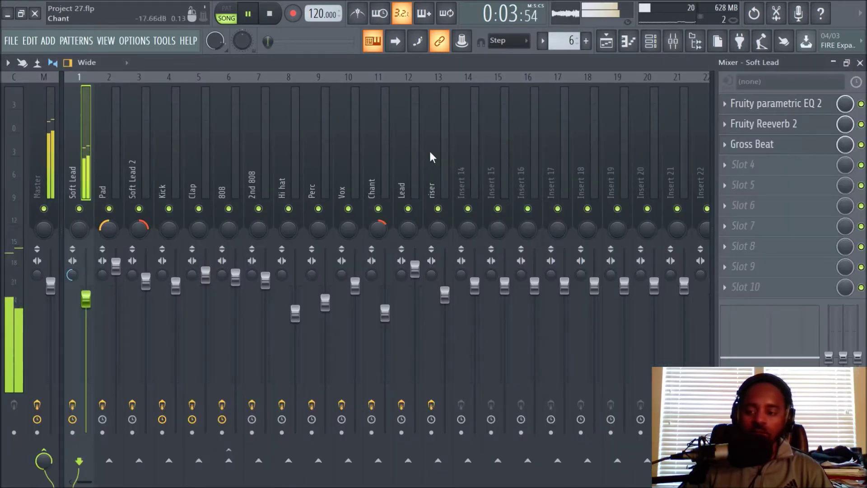
pyautogui.press('space')
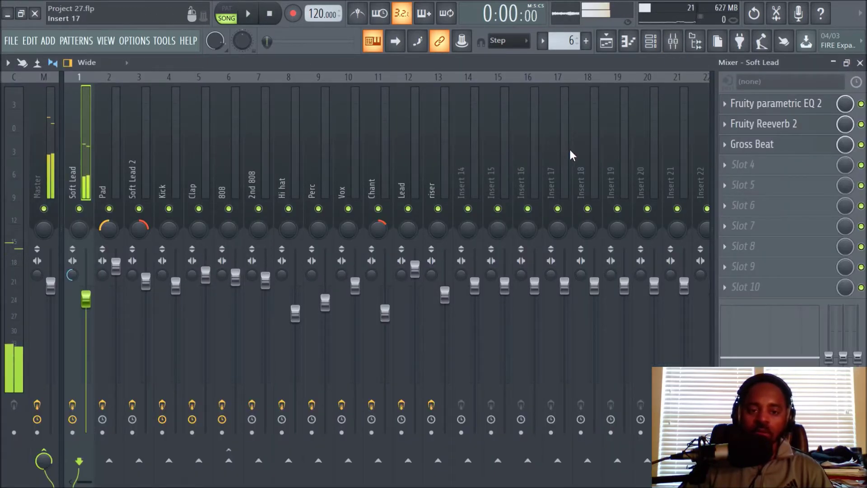
# - Inspect the Gross Beat effect on the Soft Lead insert, close it and return to the playlist
pyautogui.click(764, 144)
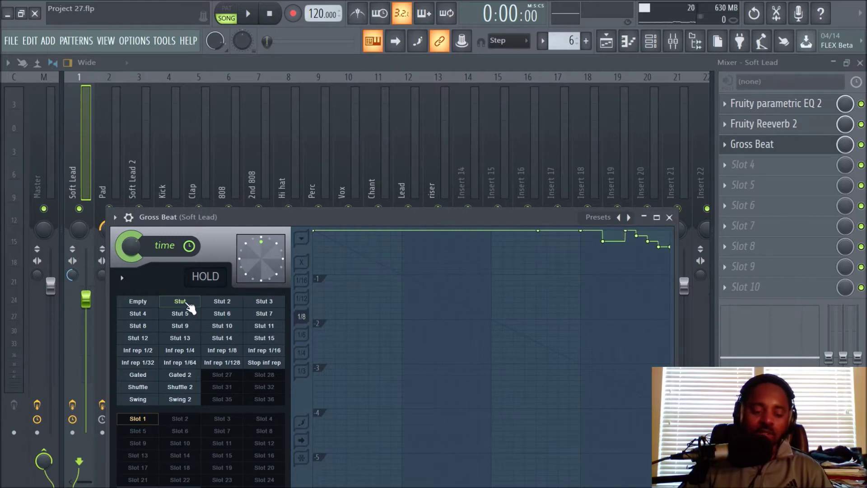
pyautogui.click(675, 225)
pyautogui.click(605, 42)
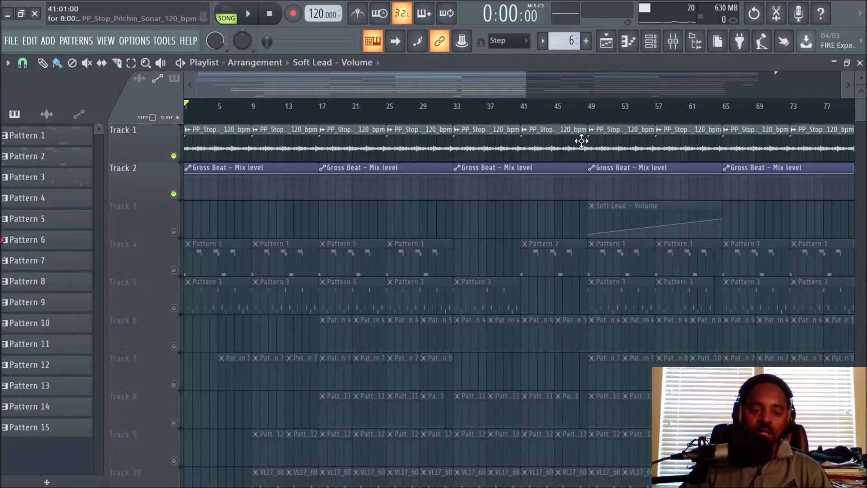
# - Unmute Track 3, which holds the Soft Lead volume automation clips, and review their placement in the arrangement
pyautogui.scroll(-3, 518, 116)
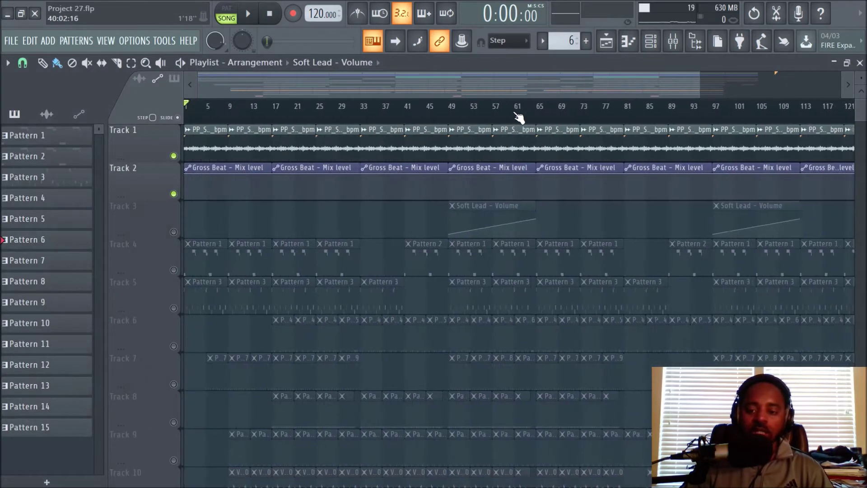
pyautogui.scroll(-1, 518, 116)
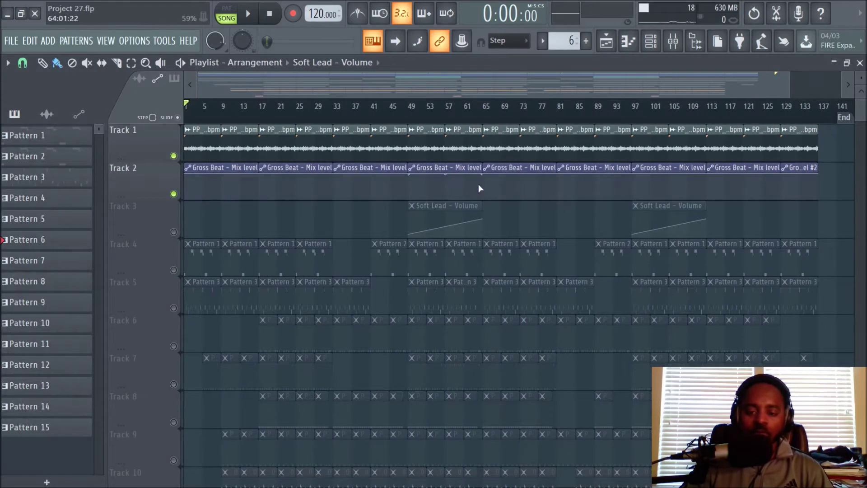
pyautogui.click(173, 232)
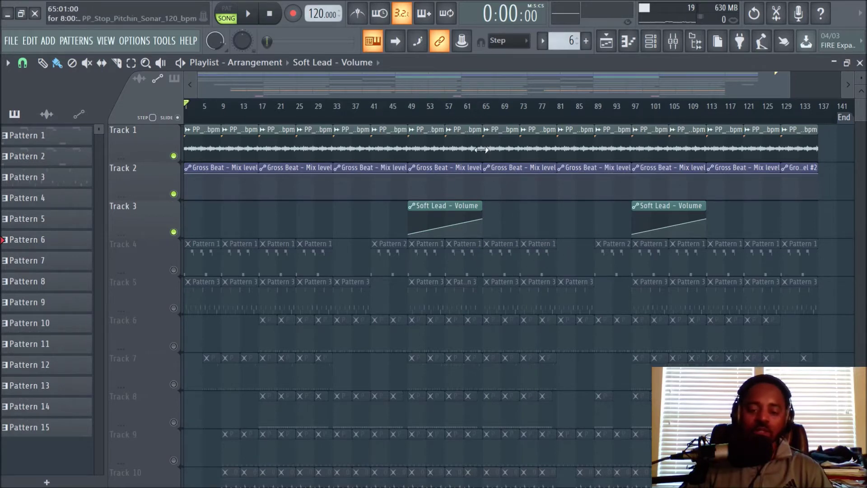
pyautogui.scroll(3, 470, 121)
pyautogui.scroll(-3, 470, 121)
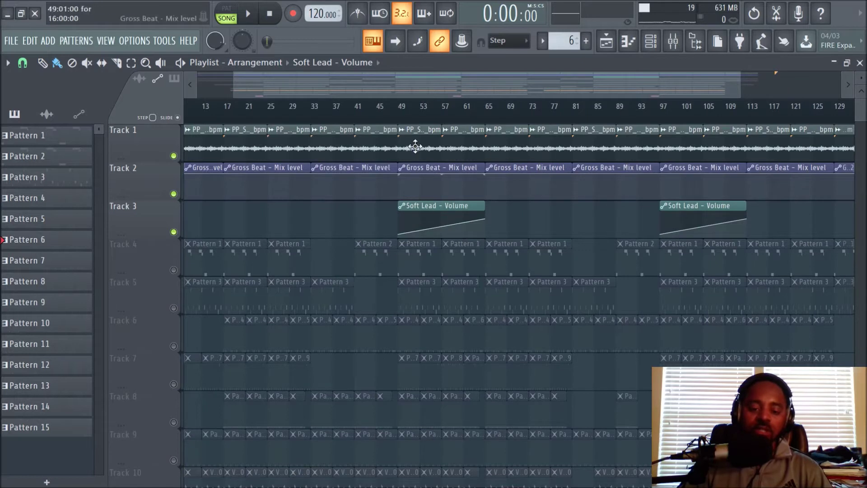
pyautogui.moveTo(410, 89); pyautogui.dragTo(278, 103)
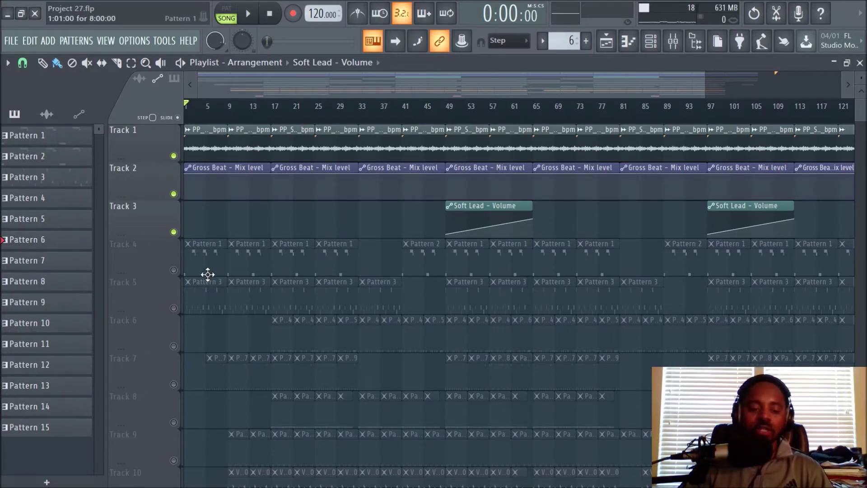
# - Unmute Track 4 and play the song from the beginning
pyautogui.click(173, 270)
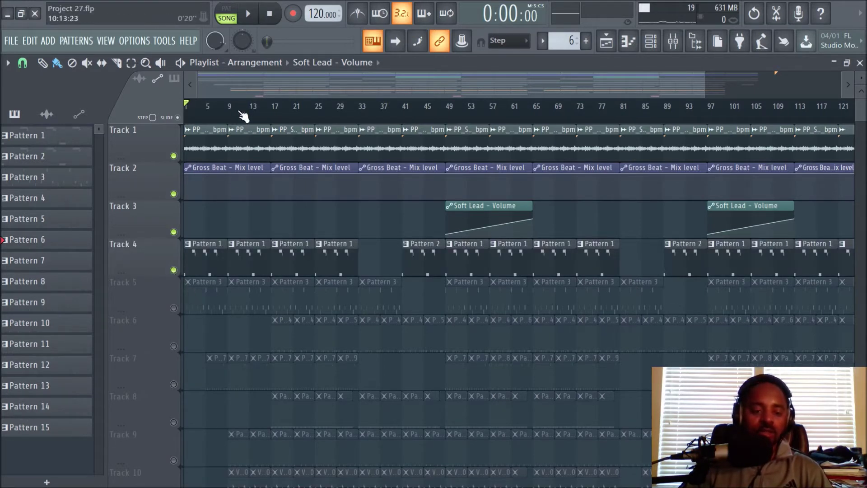
pyautogui.scroll(3, 243, 108)
pyautogui.moveTo(258, 95); pyautogui.dragTo(186, 97)
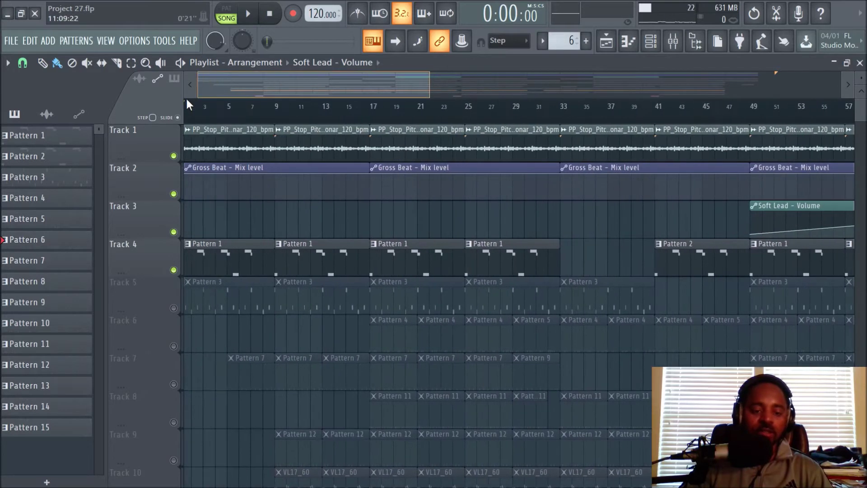
pyautogui.click(248, 14)
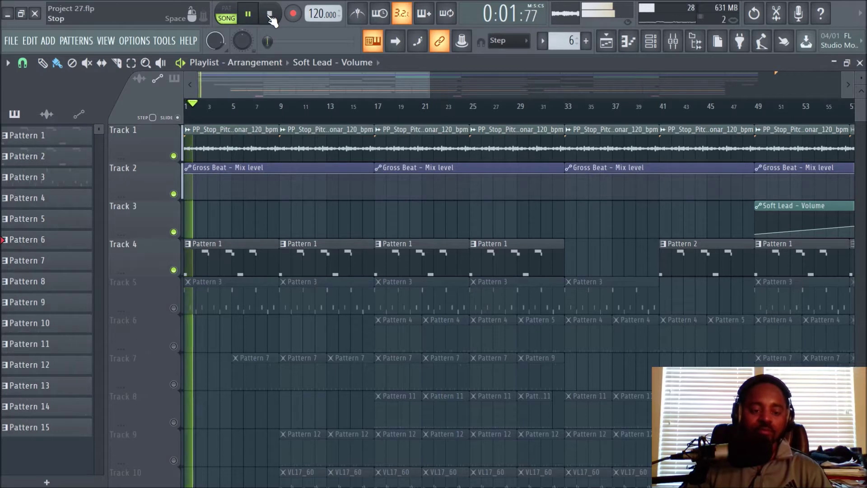
# - View Pattern 1's notes in the piano roll while the song plays, return to the playlist and stop playback
pyautogui.click(241, 256)
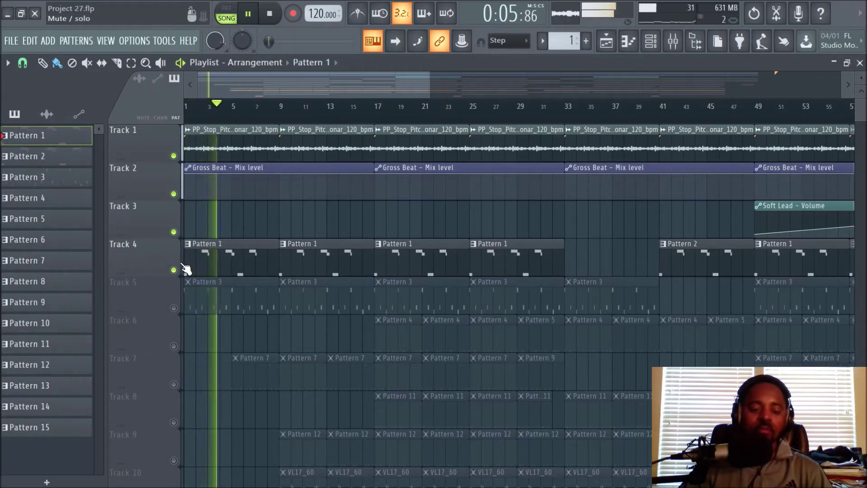
pyautogui.doubleClick(207, 266)
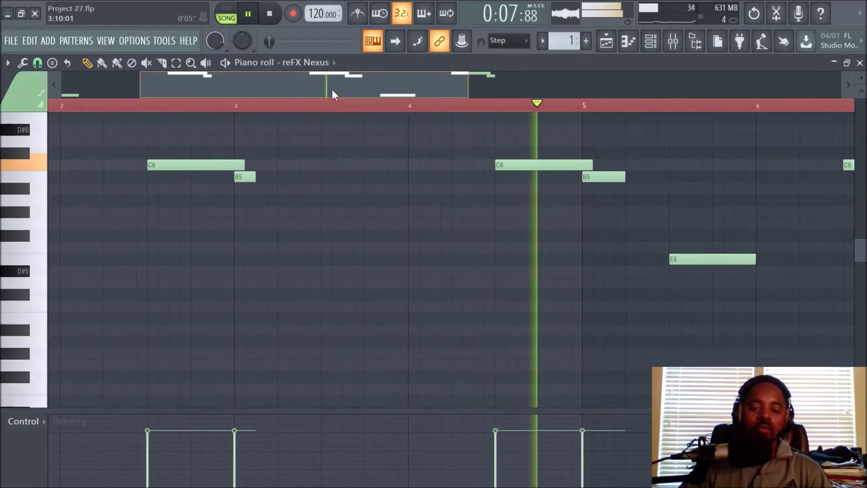
pyautogui.scroll(-2, 368, 108)
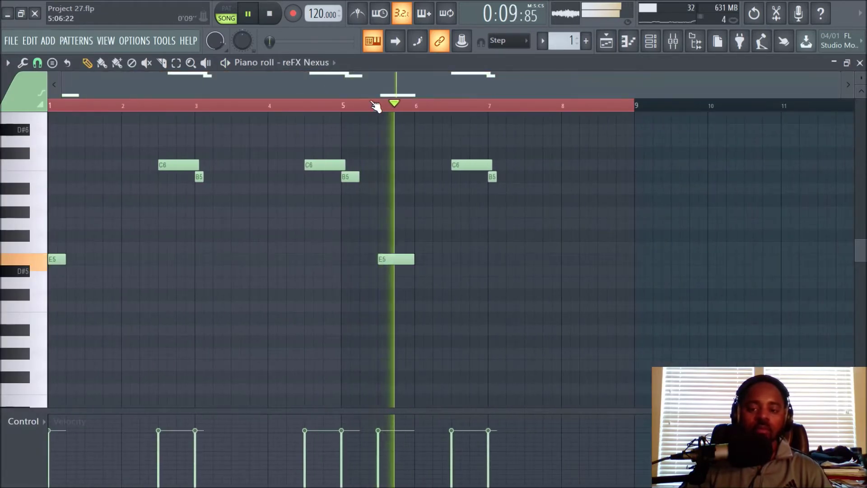
pyautogui.click(605, 41)
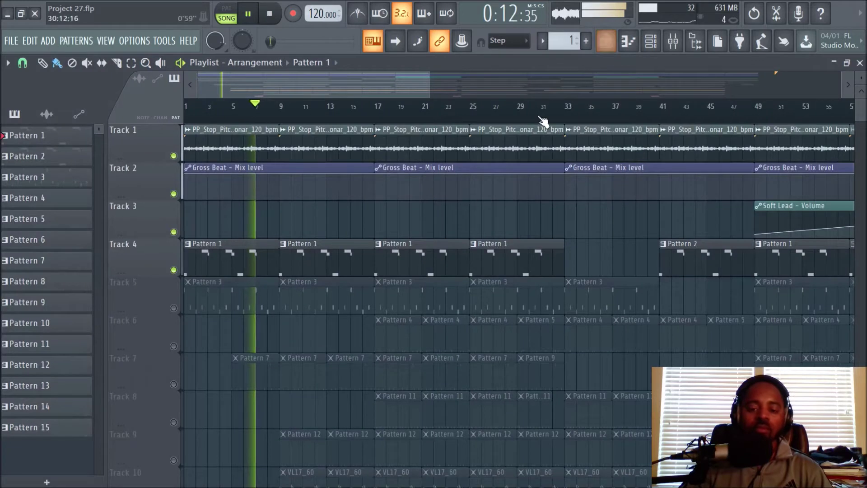
pyautogui.click(272, 20)
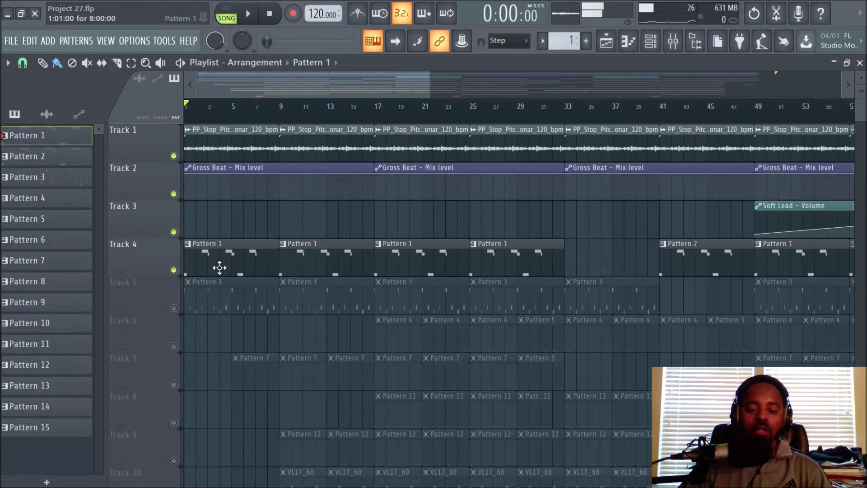
# - Reopen Pattern 1 in the piano roll in pattern mode, examine its full note sequence and return to the playlist
pyautogui.doubleClick(219, 267)
pyautogui.moveTo(348, 69); pyautogui.dragTo(113, 96)
pyautogui.click(226, 13)
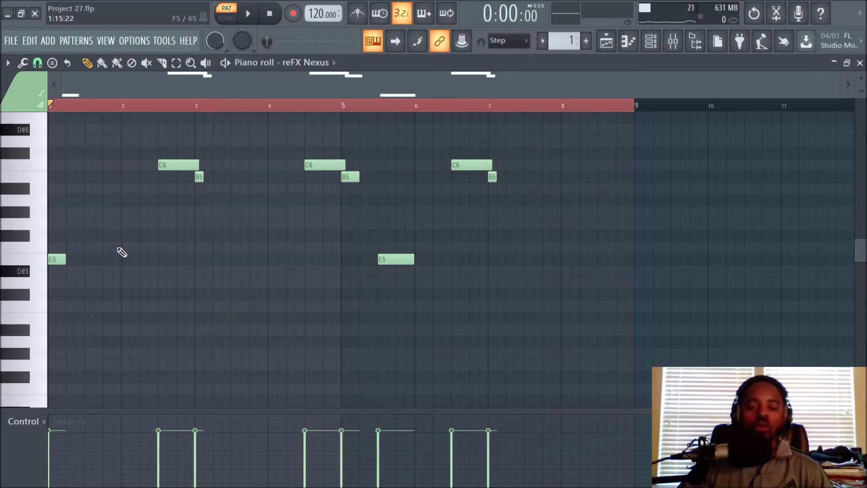
pyautogui.scroll(1, 233, 105)
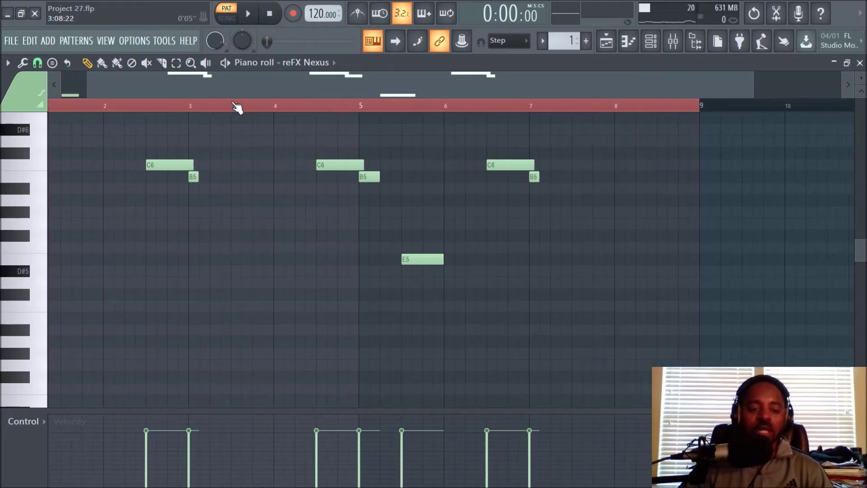
pyautogui.moveTo(243, 85); pyautogui.dragTo(157, 85)
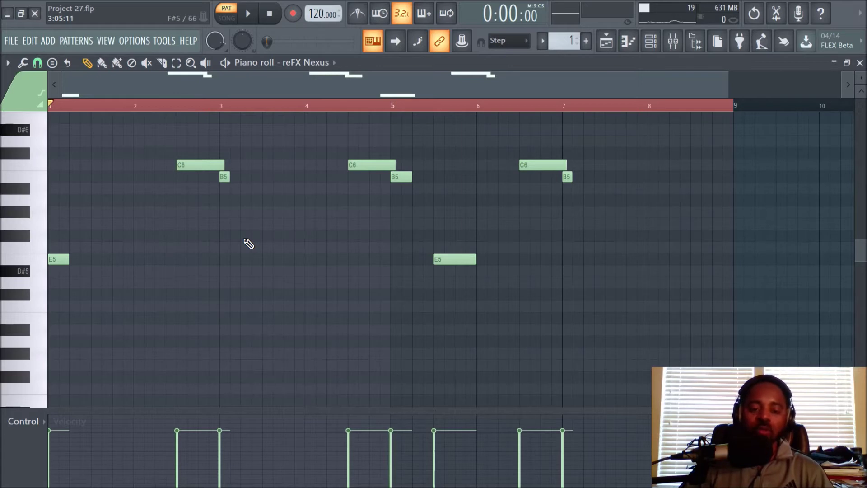
pyautogui.scroll(1, 277, 249)
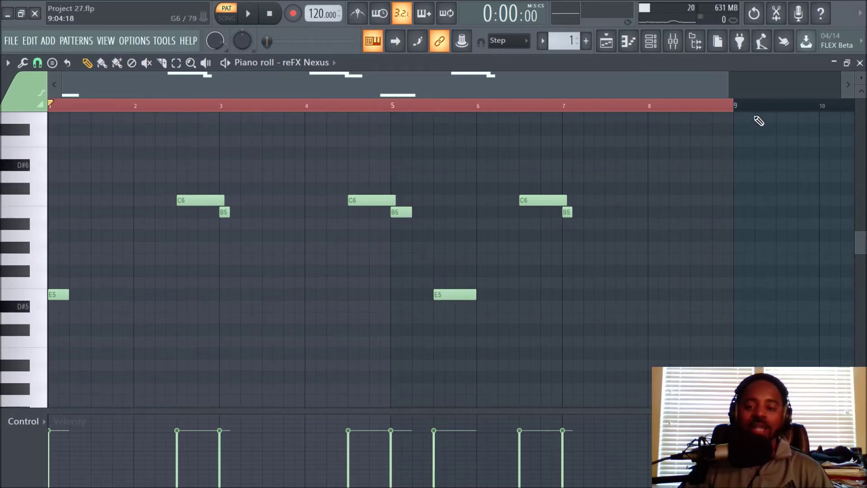
pyautogui.click(606, 41)
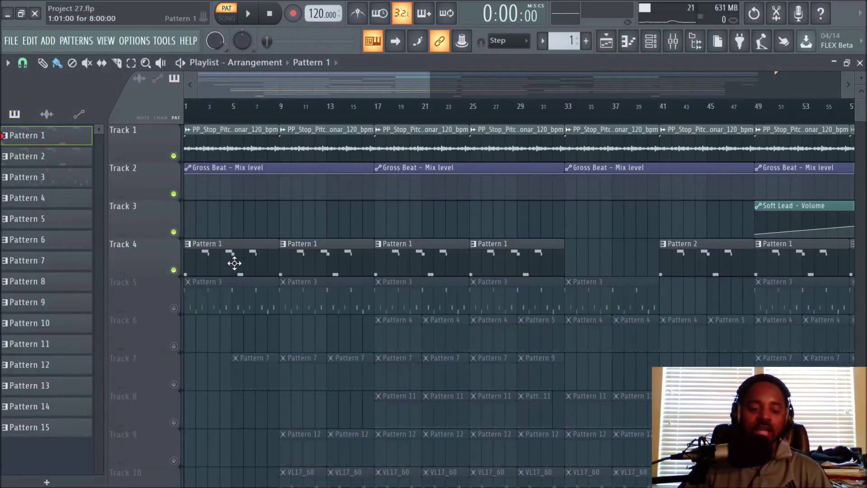
# - Unmute Track 5, switch playback to song mode, play the arrangement briefly and stop it
pyautogui.click(174, 308)
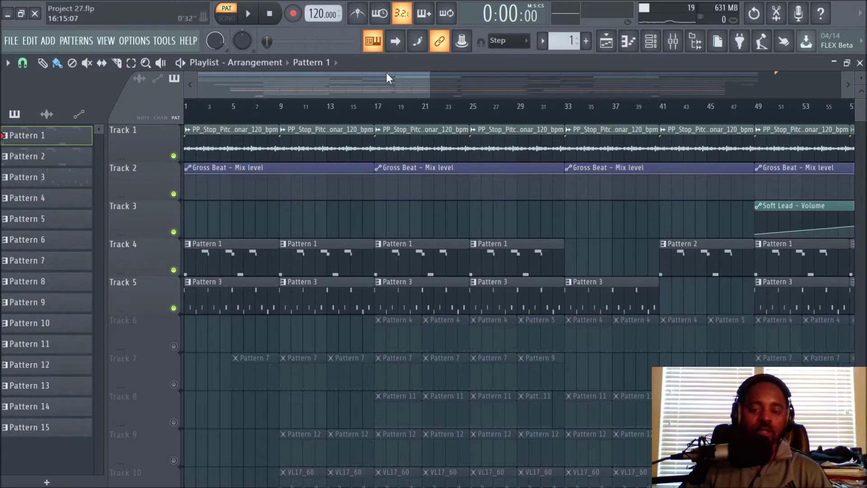
pyautogui.click(236, 22)
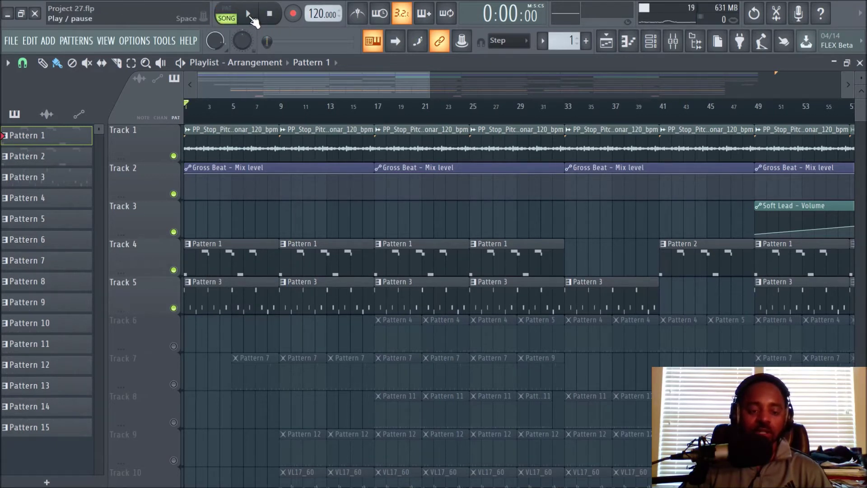
pyautogui.click(251, 16)
pyautogui.press('space')
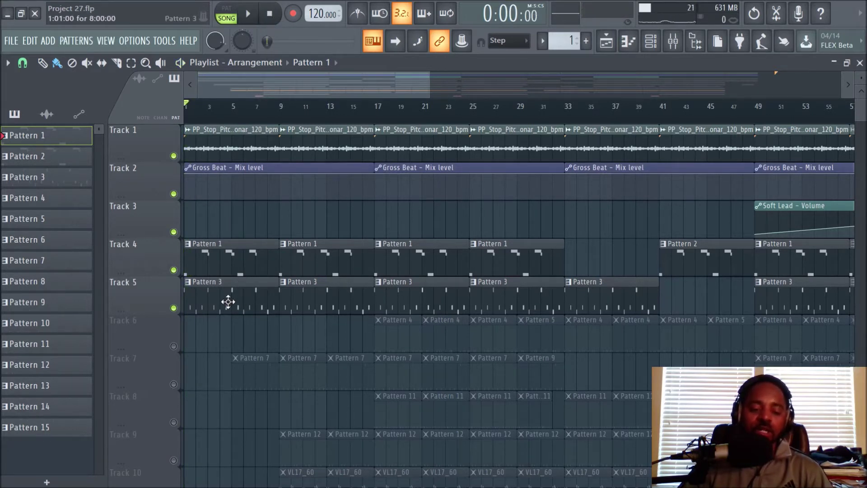
# - Open Pattern 3 from Track 5 in the piano roll and examine its notes from bar 1
pyautogui.doubleClick(193, 305)
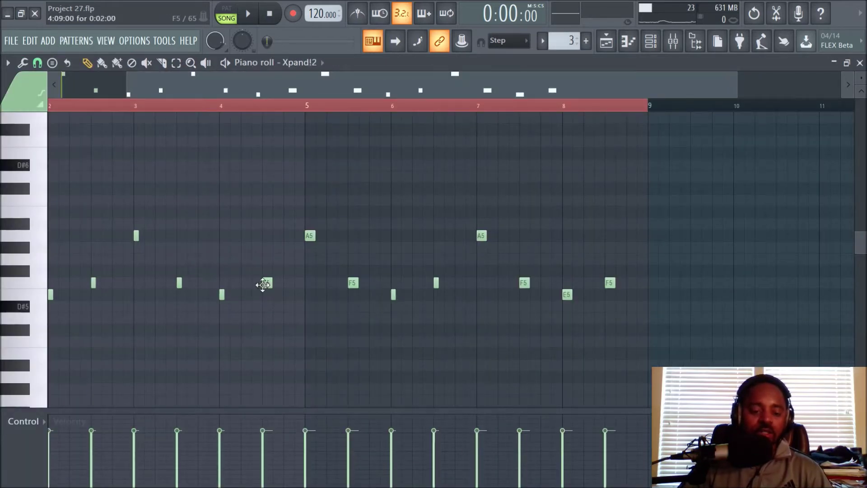
pyautogui.moveTo(305, 97); pyautogui.dragTo(171, 91)
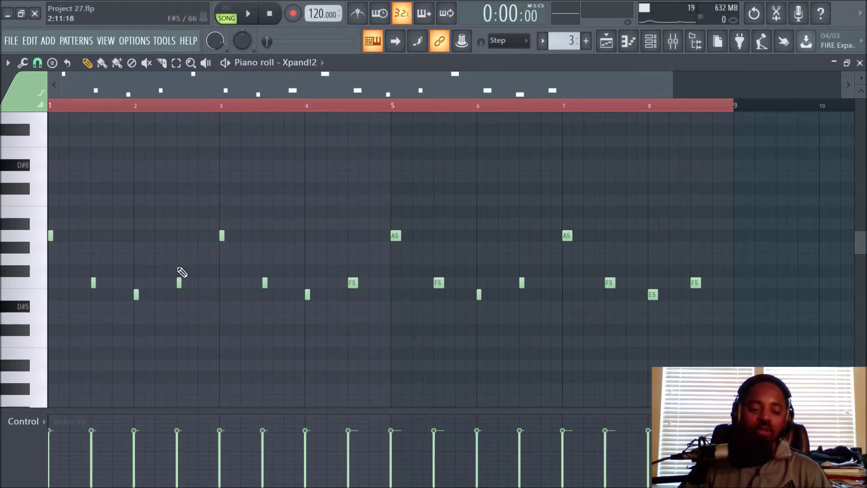
# - Return to the playlist, preview Track 6 briefly from bar 17, mute it again and reset playback to the start
pyautogui.click(606, 42)
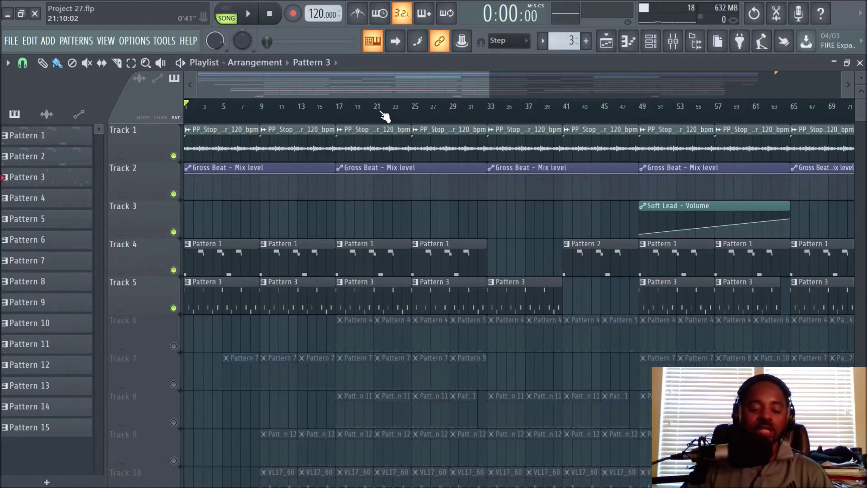
pyautogui.click(340, 111)
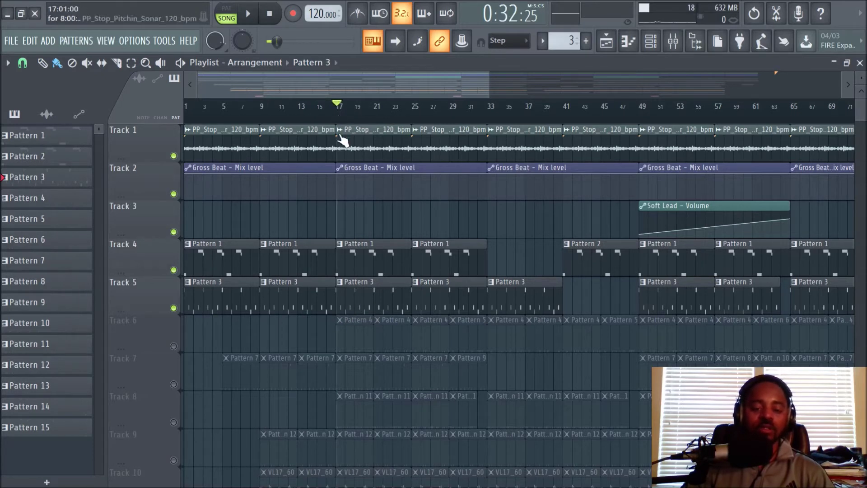
pyautogui.click(174, 346)
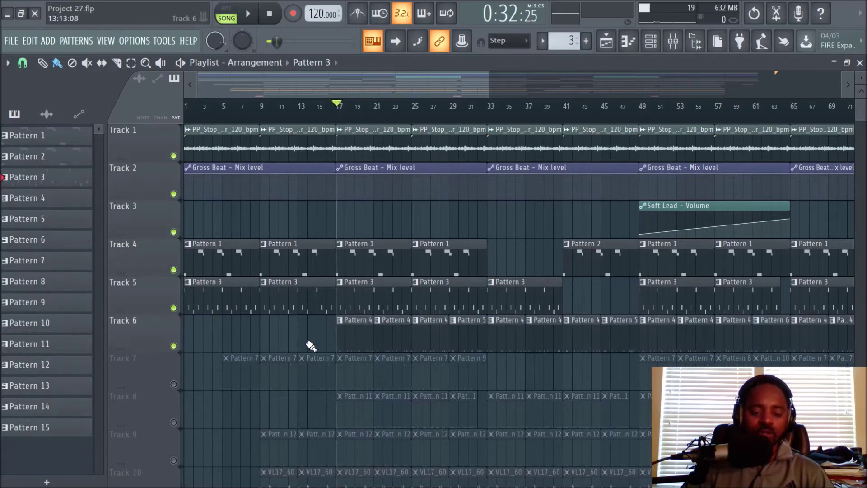
pyautogui.click(248, 14)
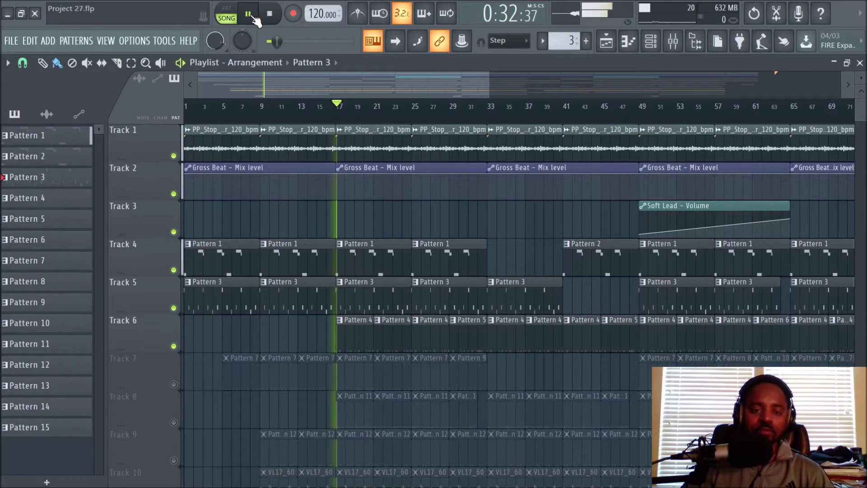
pyautogui.click(270, 14)
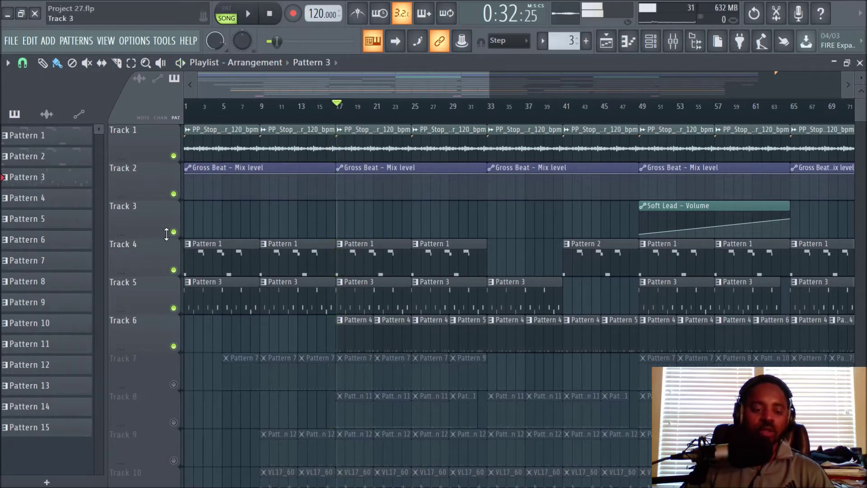
pyautogui.click(174, 346)
pyautogui.click(272, 16)
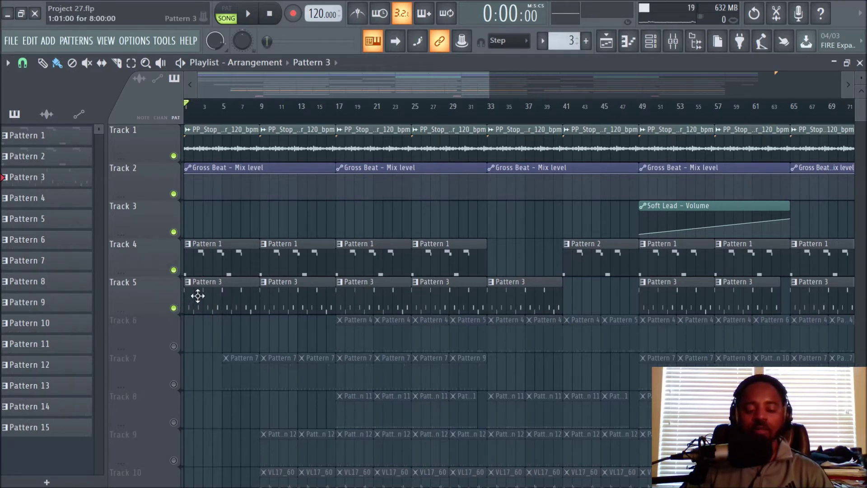
# - Play the arrangement from bar 1 with Tracks 1 to 5 active, and stop it
pyautogui.scroll(4, 249, 110)
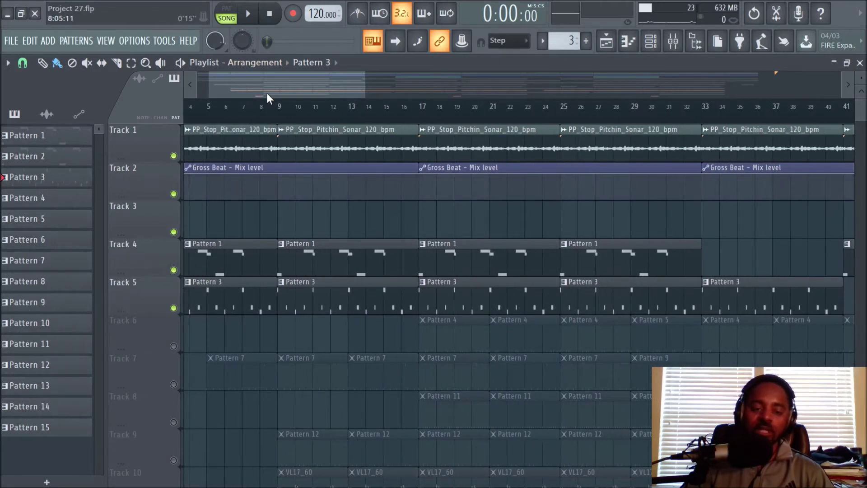
pyautogui.moveTo(266, 94); pyautogui.dragTo(250, 92)
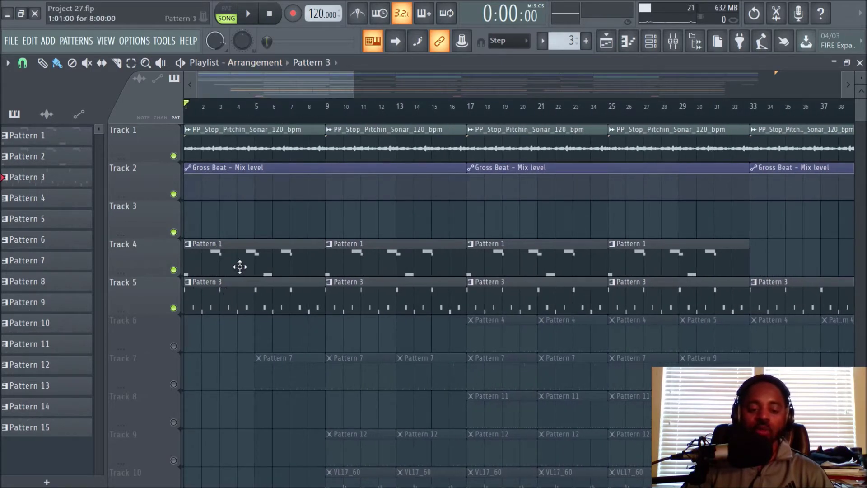
pyautogui.click(248, 14)
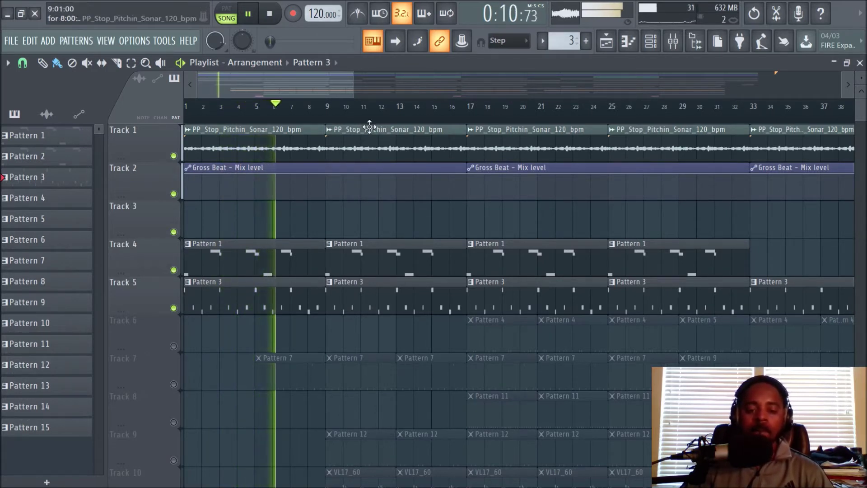
pyautogui.scroll(-3, 369, 127)
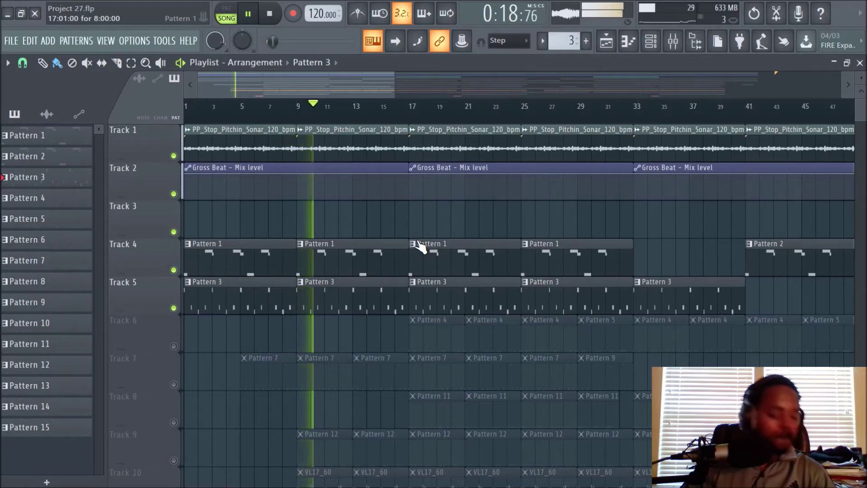
pyautogui.click(270, 16)
# - Place the playhead at bar 17 and examine where the muted tracks enter across the arrangement
pyautogui.click(411, 113)
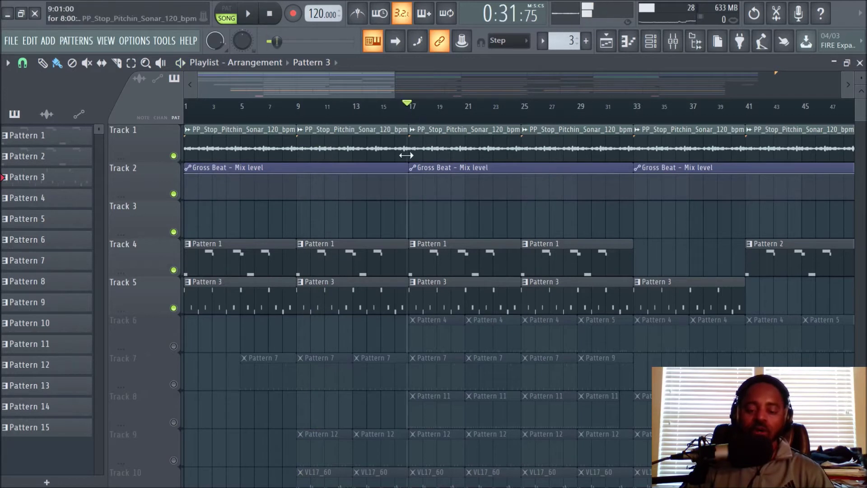
pyautogui.click(411, 115)
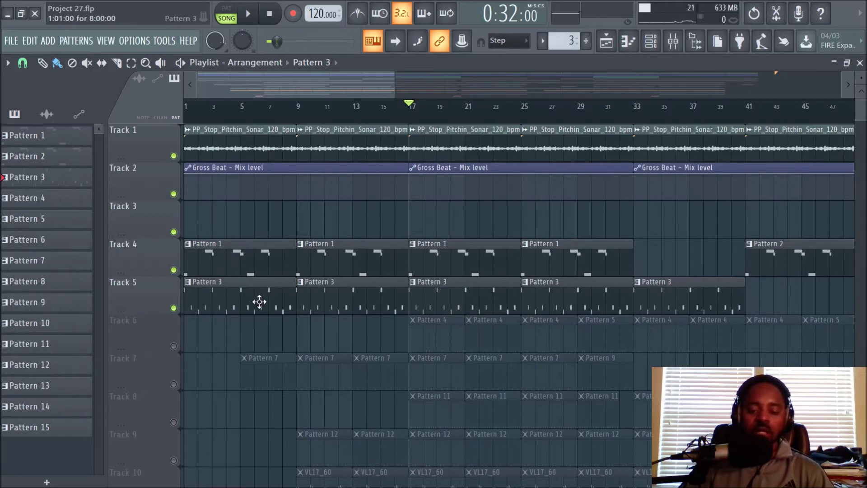
pyautogui.scroll(-4, 422, 113)
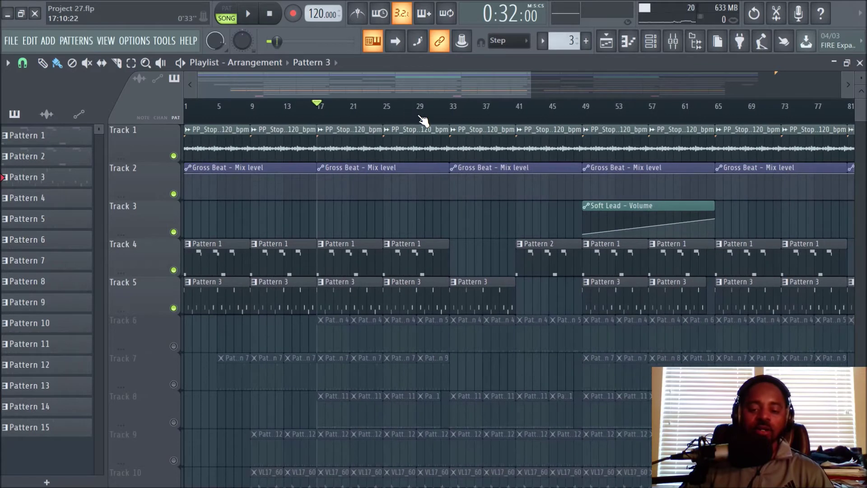
pyautogui.scroll(-3, 382, 232)
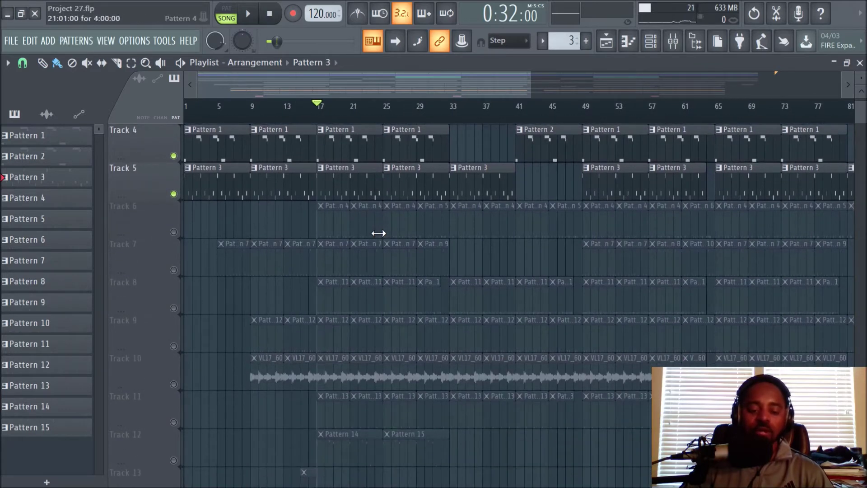
pyautogui.scroll(3, 445, 310)
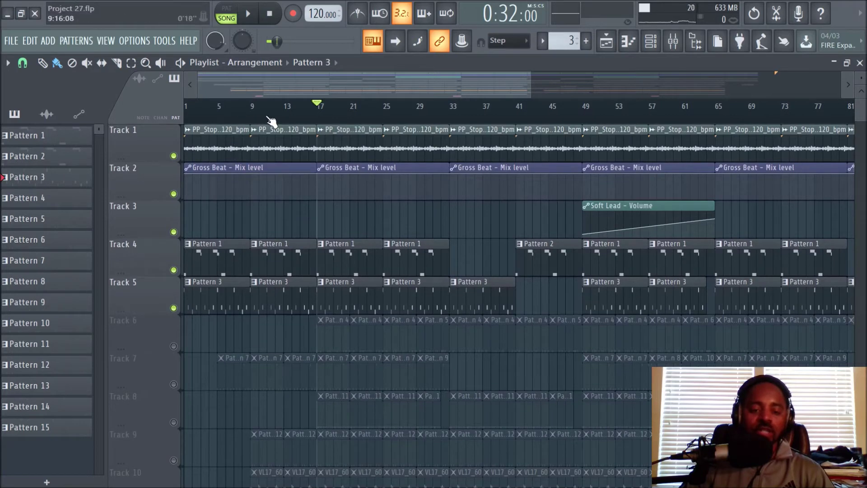
pyautogui.scroll(4, 261, 119)
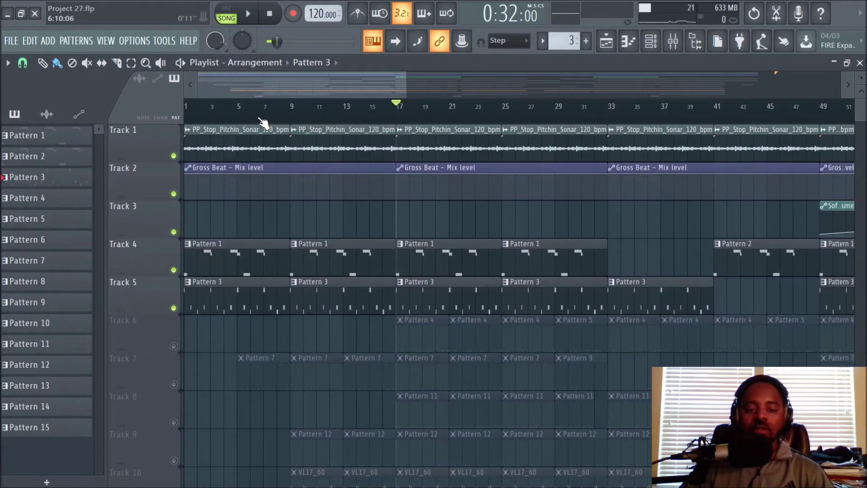
pyautogui.scroll(4, 303, 119)
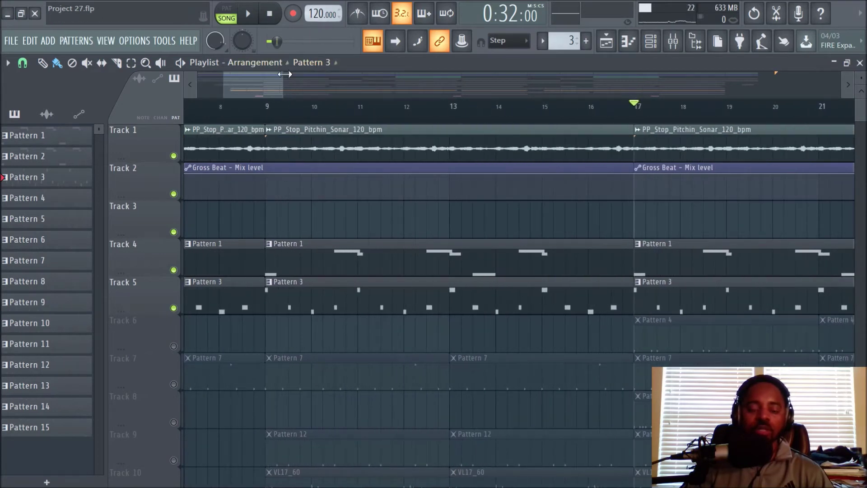
pyautogui.scroll(2, 269, 121)
pyautogui.scroll(-3, 271, 120)
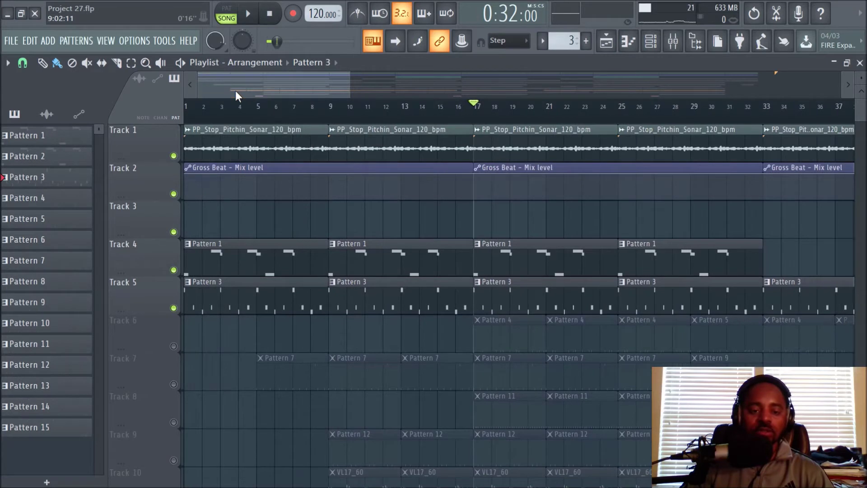
# - Return to bar 1, turn on the metronome and play the opening bars twice, stopping after each pass
pyautogui.click(269, 13)
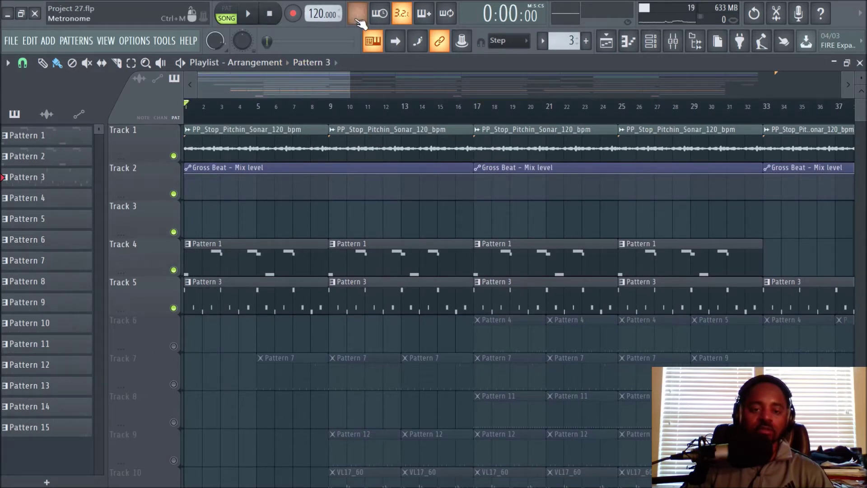
pyautogui.click(249, 14)
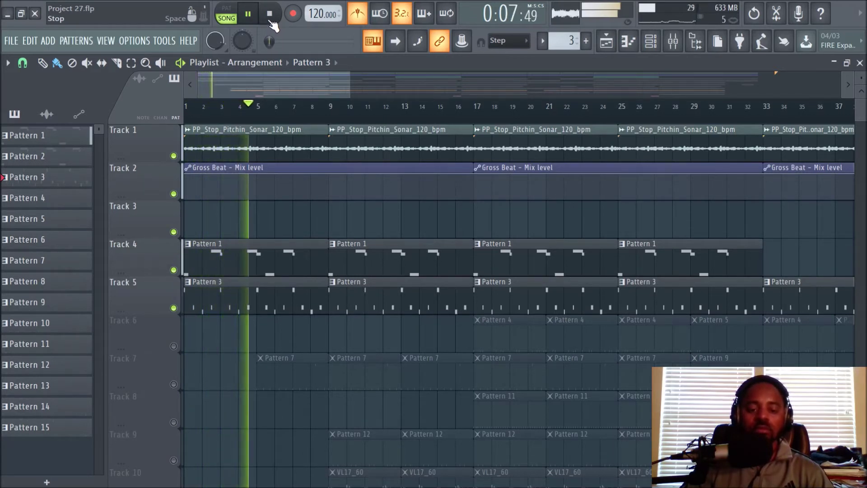
pyautogui.click(270, 18)
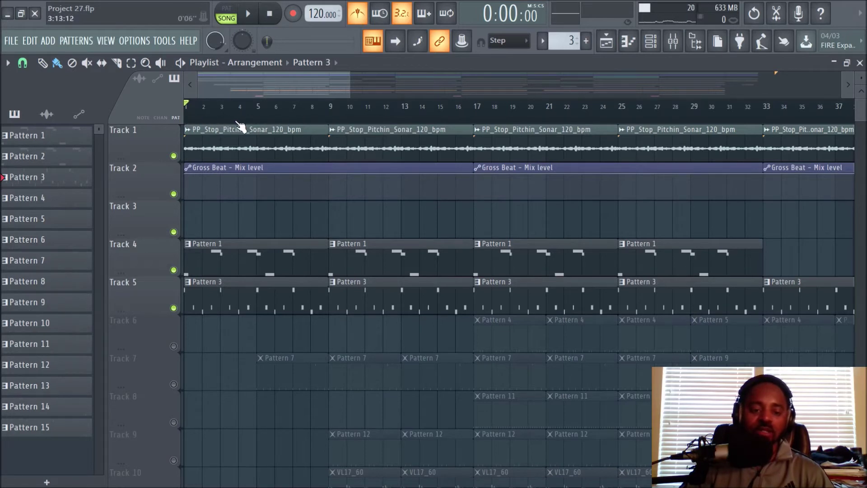
pyautogui.click(247, 14)
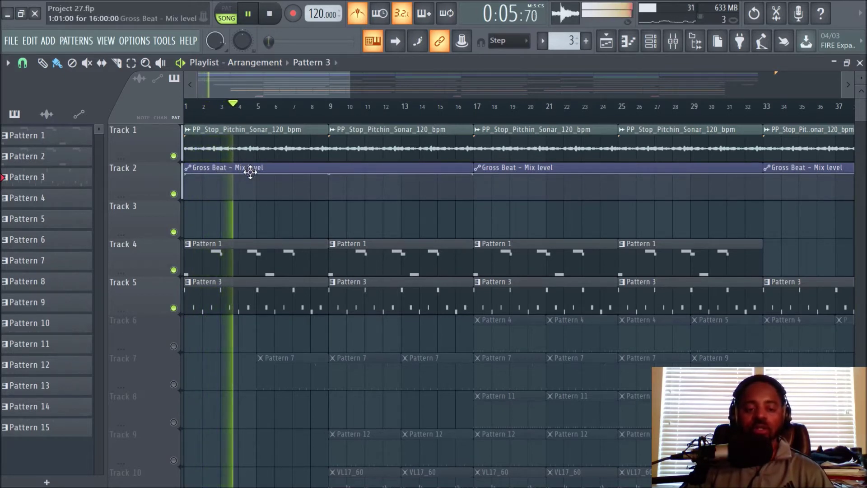
pyautogui.click(269, 14)
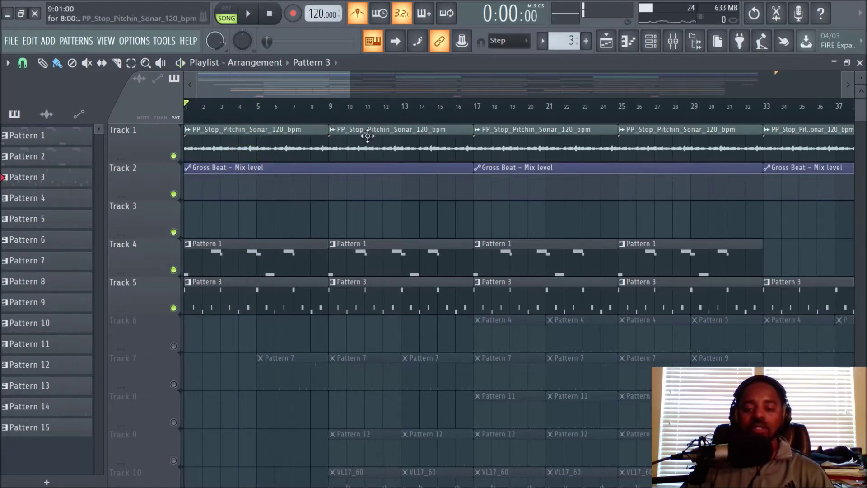
# - Review the playlist layout through the later sections and place the playhead at bar 17
pyautogui.scroll(-2, 350, 120)
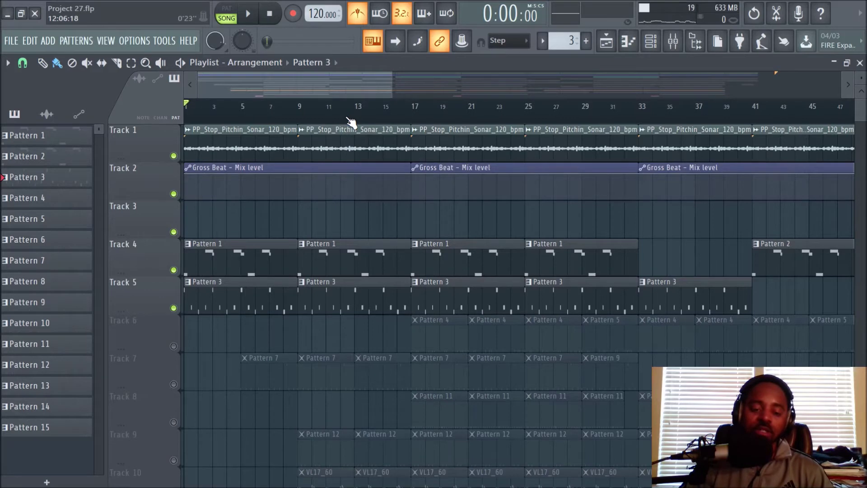
pyautogui.scroll(-1, 350, 121)
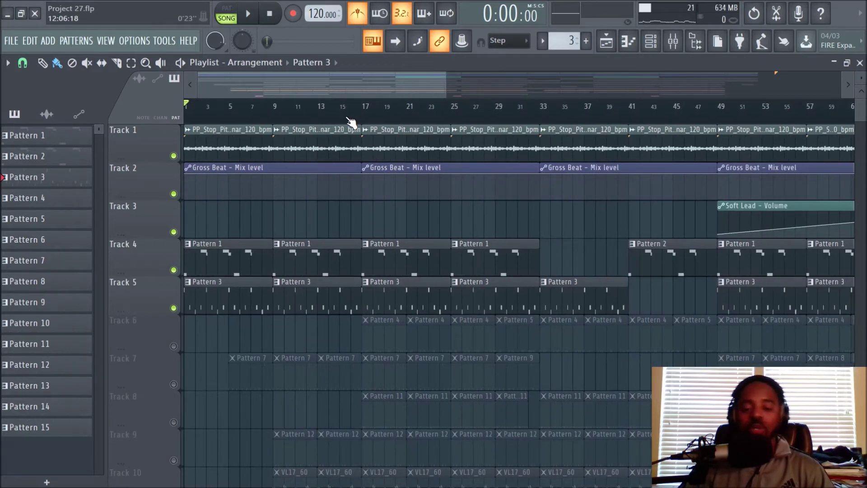
pyautogui.scroll(-2, 351, 121)
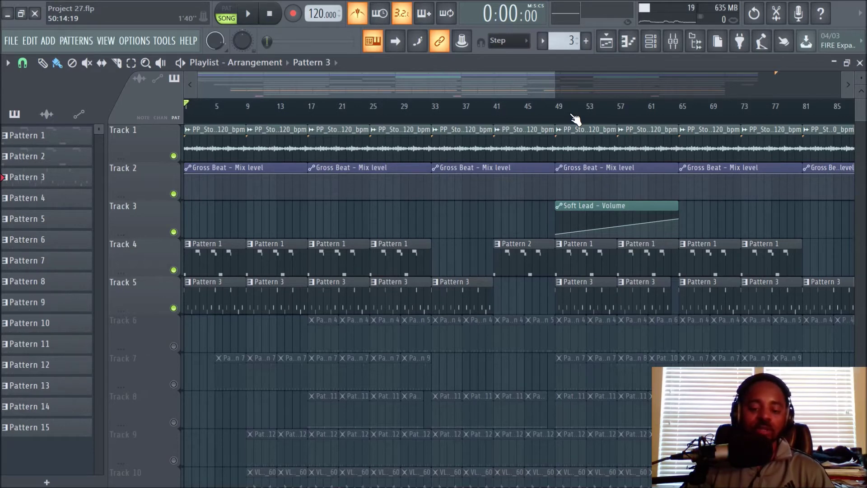
pyautogui.click(306, 119)
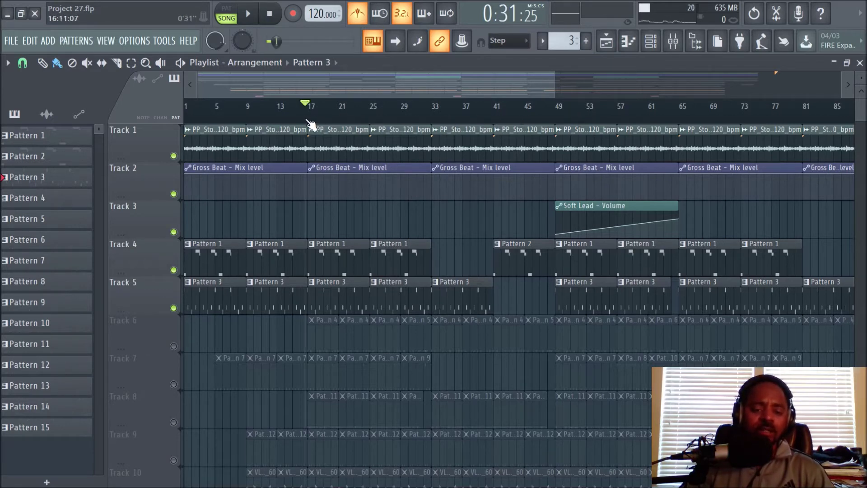
pyautogui.scroll(4, 310, 123)
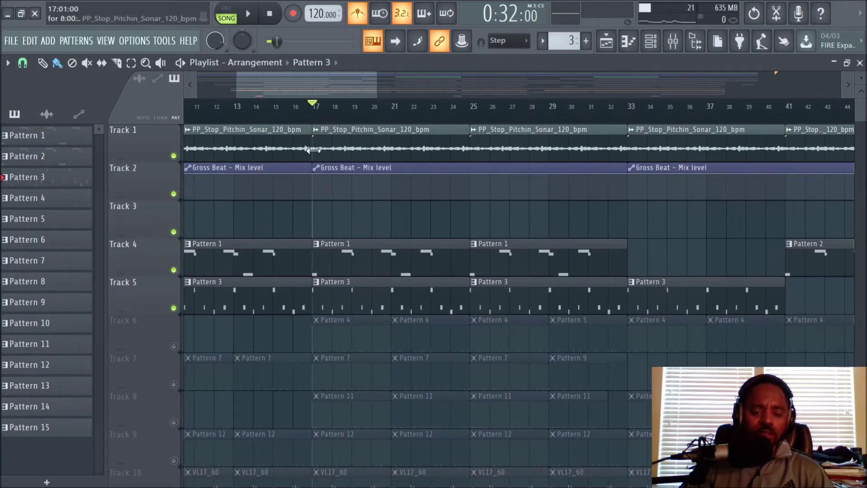
pyautogui.scroll(-4, 340, 120)
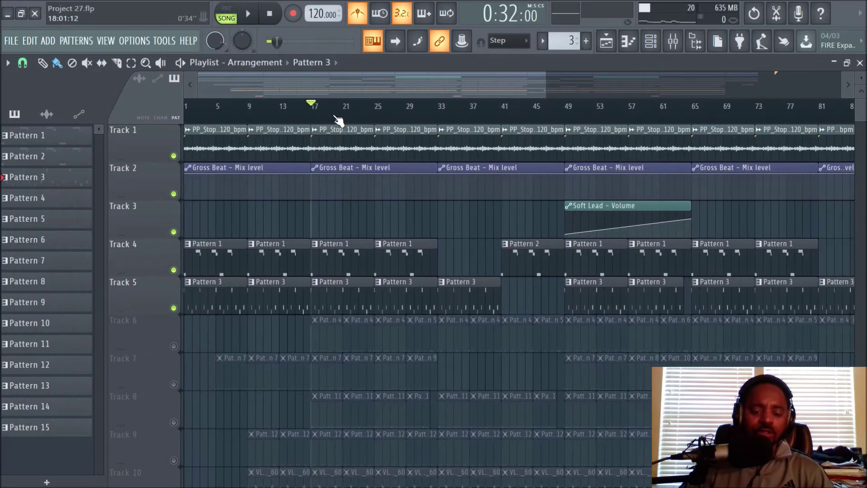
# - Unmute Track 6, play the song from bar 17, turn off the metronome and stop playback
pyautogui.click(173, 346)
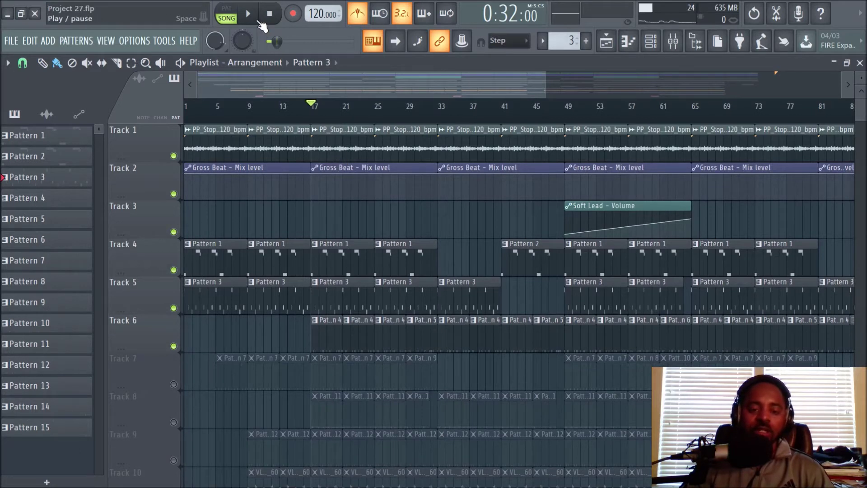
pyautogui.click(258, 20)
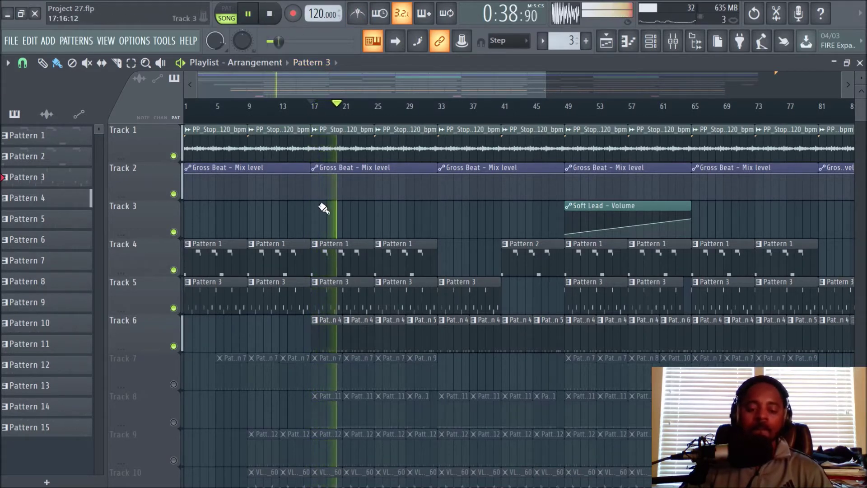
pyautogui.scroll(3, 352, 118)
pyautogui.scroll(2, 353, 120)
pyautogui.scroll(-2, 357, 199)
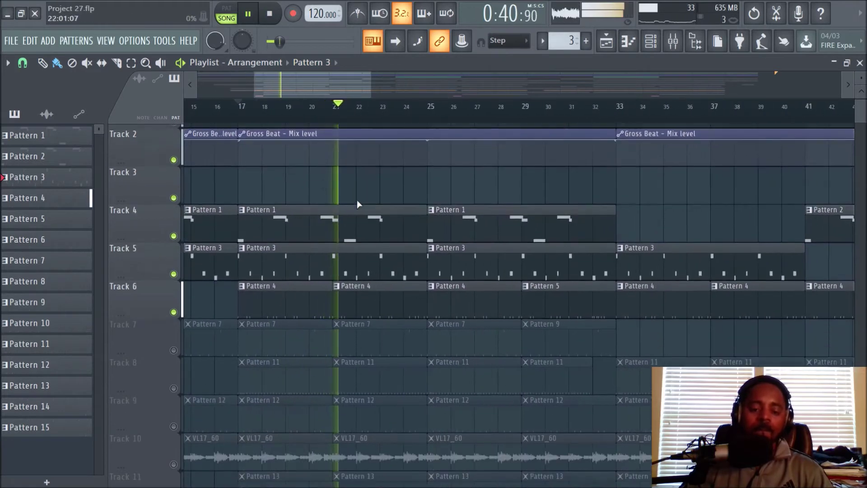
pyautogui.click(271, 15)
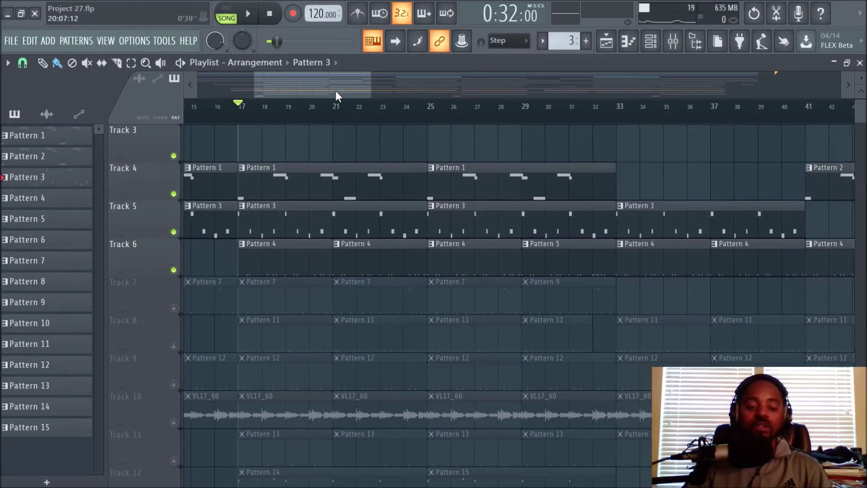
# - Open Pattern 4 from Track 6 in the piano roll
pyautogui.scroll(-2, 343, 121)
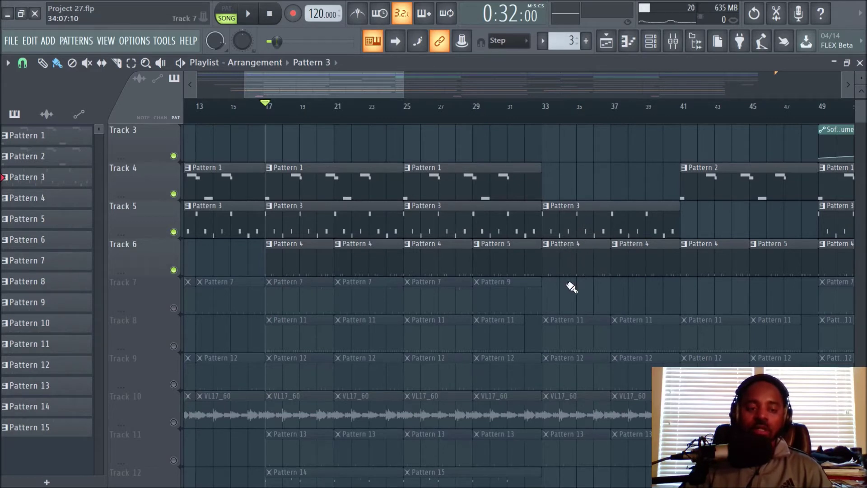
pyautogui.doubleClick(299, 266)
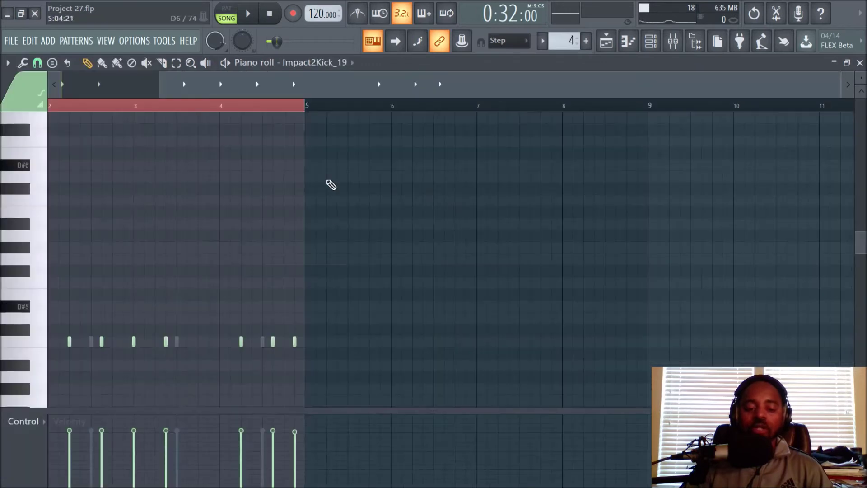
# - Examine the Impact2Kick_19 notes from bar 1 during playback, return to the playlist and stop playback
pyautogui.scroll(4, 181, 110)
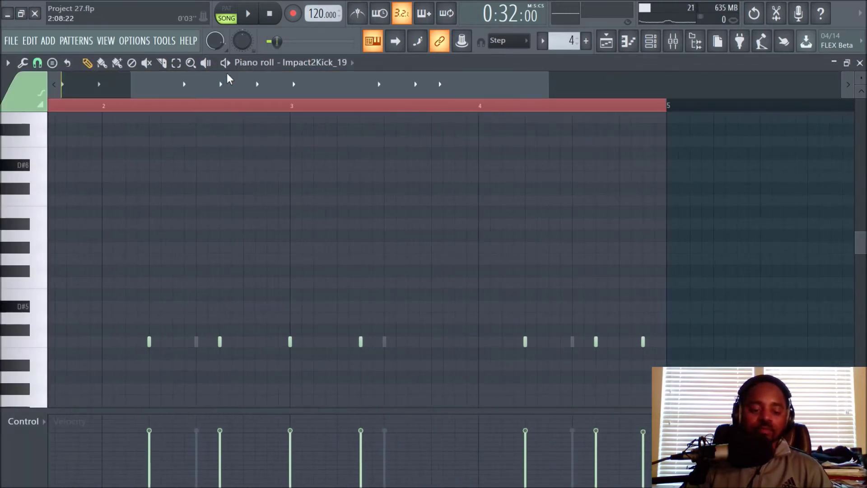
pyautogui.moveTo(225, 78); pyautogui.dragTo(113, 86)
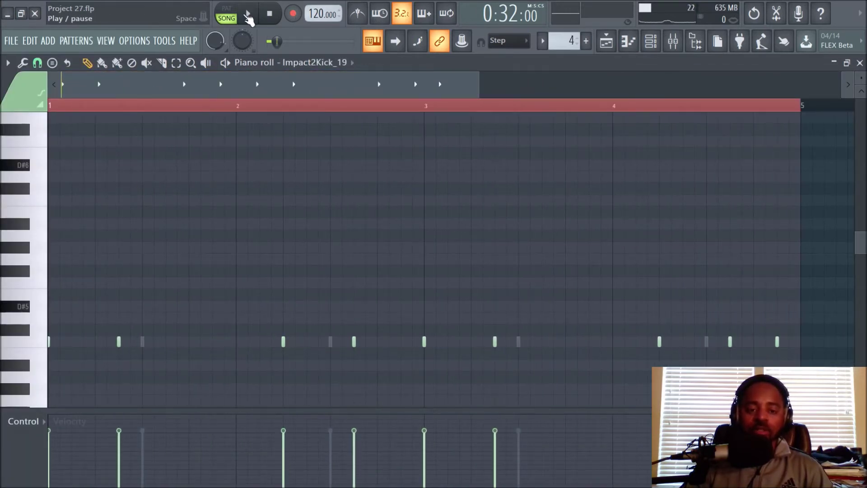
pyautogui.click(248, 17)
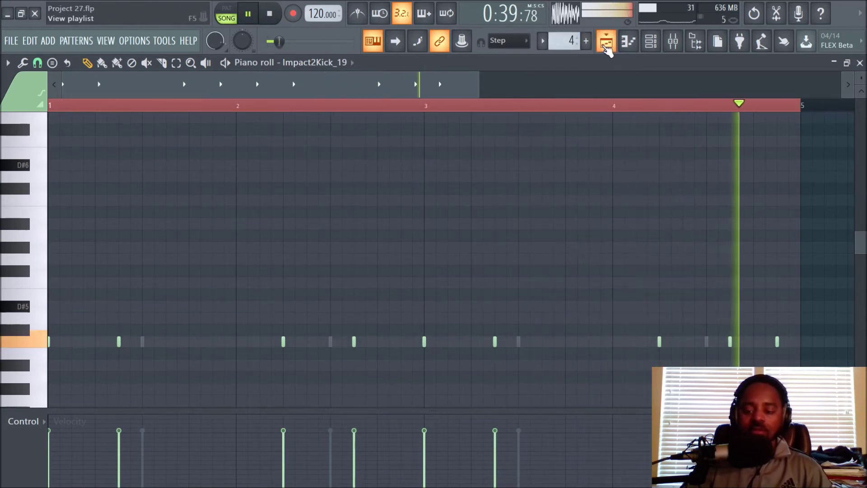
pyautogui.click(606, 41)
pyautogui.click(269, 17)
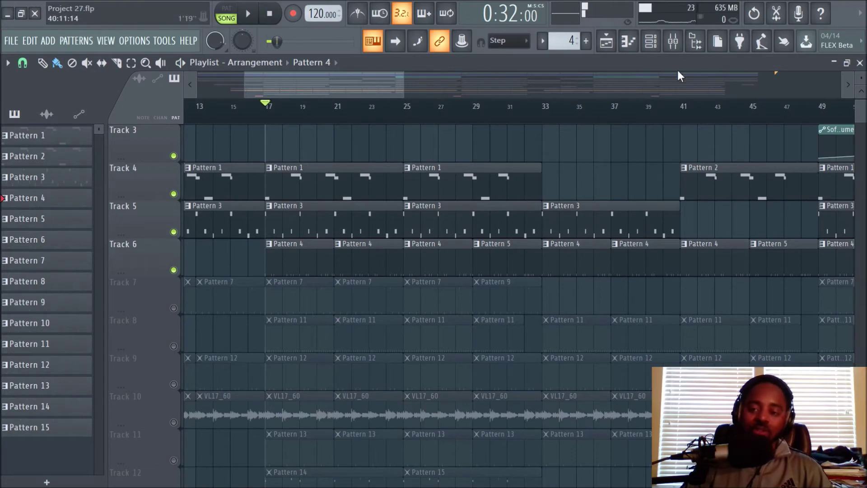
# - Inspect the Kick mixer track's Fruity parametric EQ 2 settings, close the plugin and return to the playlist
pyautogui.click(673, 42)
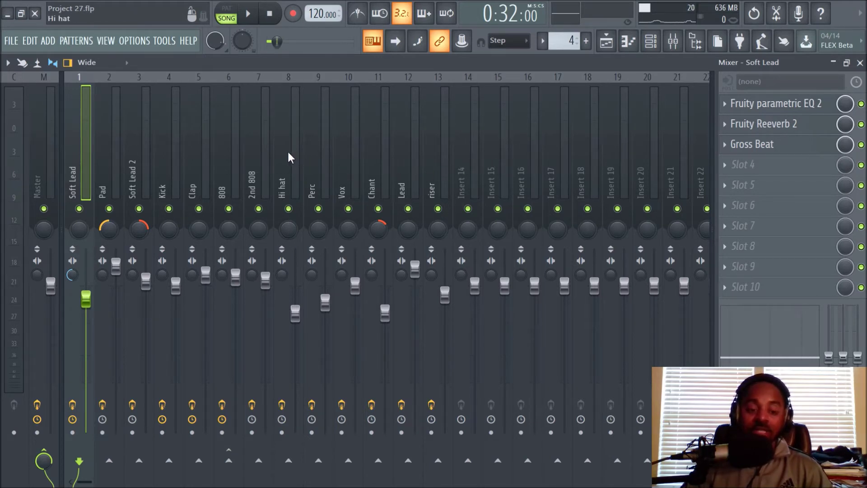
pyautogui.click(160, 161)
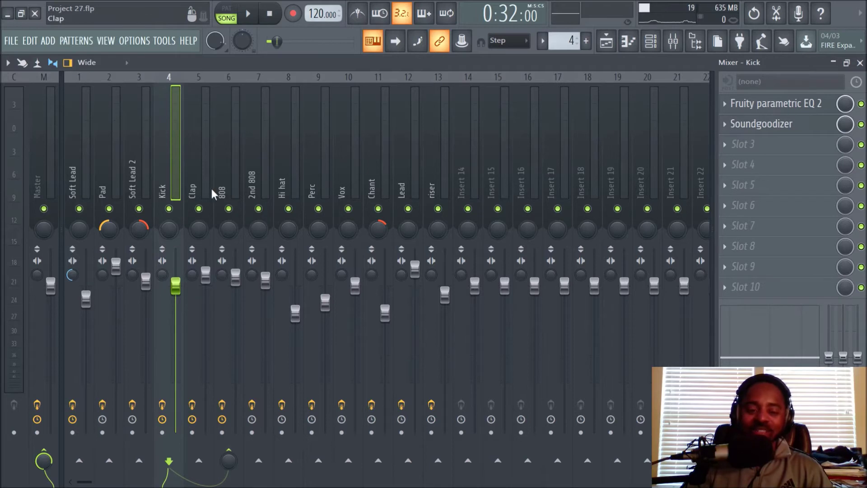
pyautogui.click(767, 105)
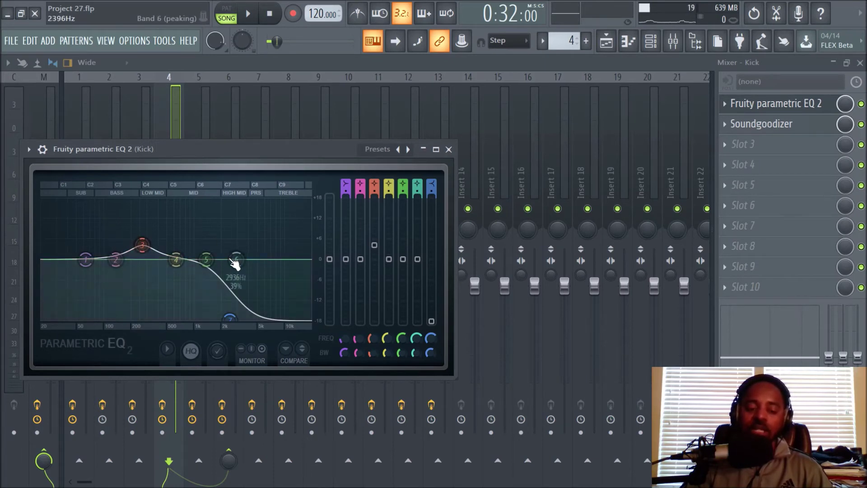
pyautogui.click(448, 150)
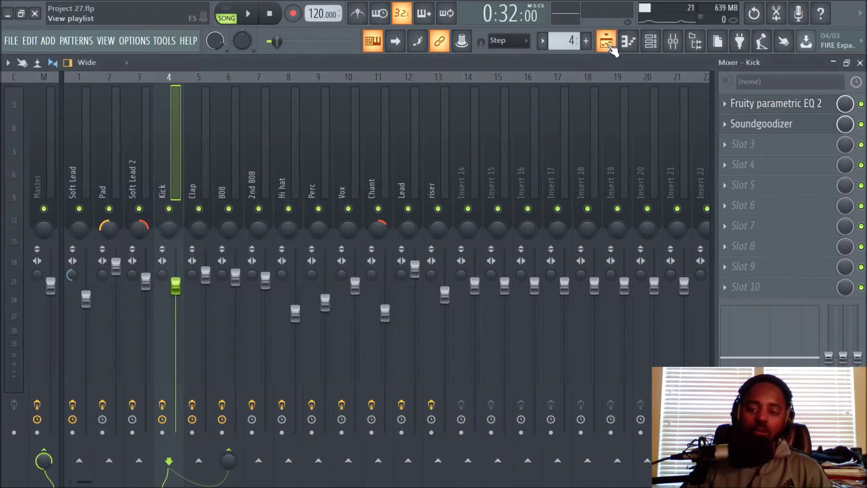
pyautogui.click(606, 41)
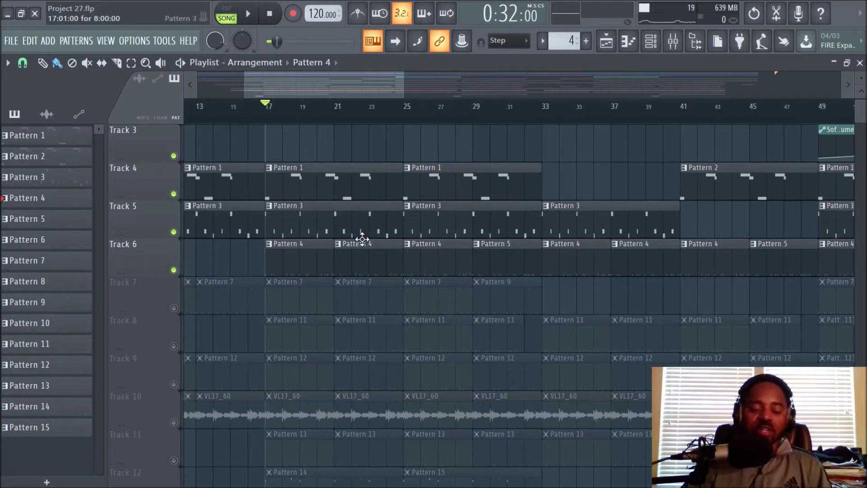
# - Unmute Track 7 in the playlist and play the song from bar 17
pyautogui.scroll(-1, 356, 248)
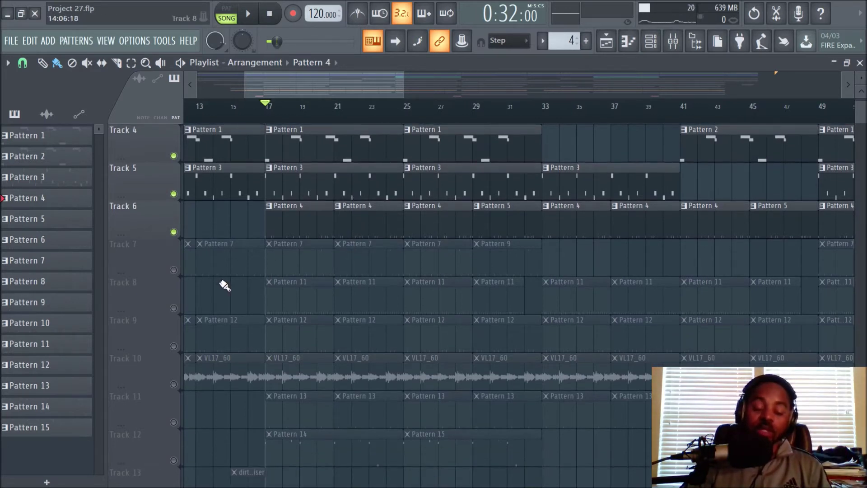
pyautogui.click(173, 270)
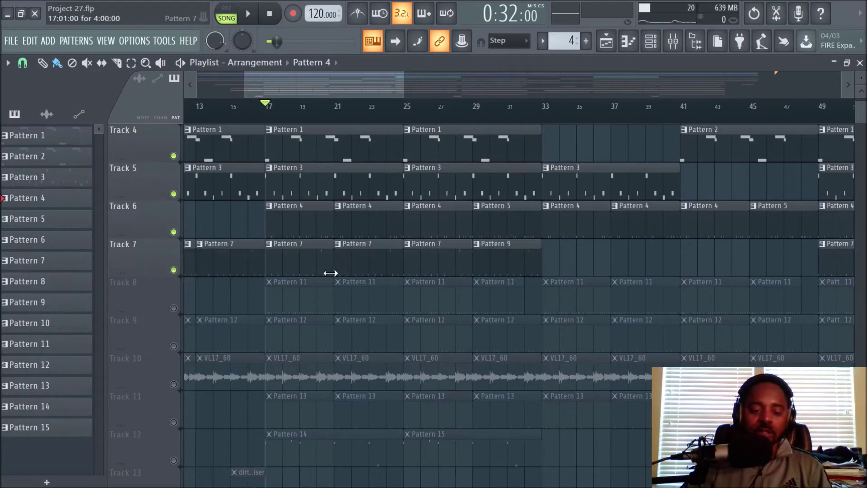
pyautogui.click(248, 18)
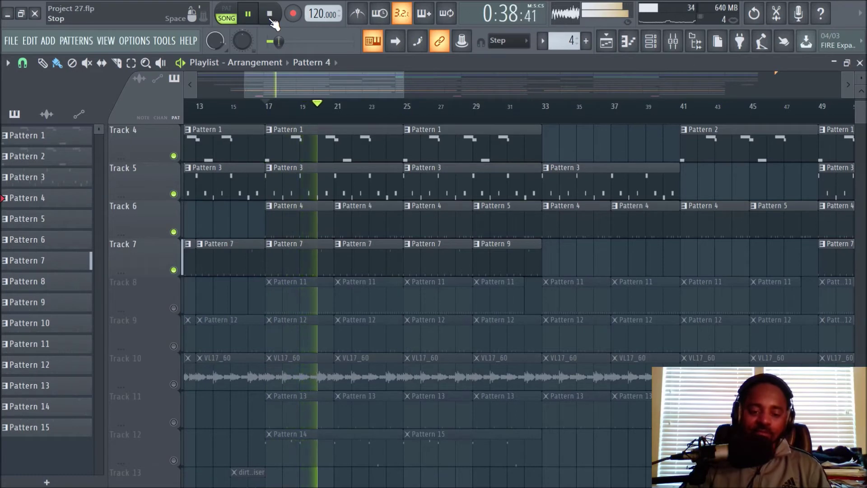
# - Open Pattern 7 in the piano roll, examine the 04 HD SSL BASS notes during playback and stop the song
pyautogui.doubleClick(296, 262)
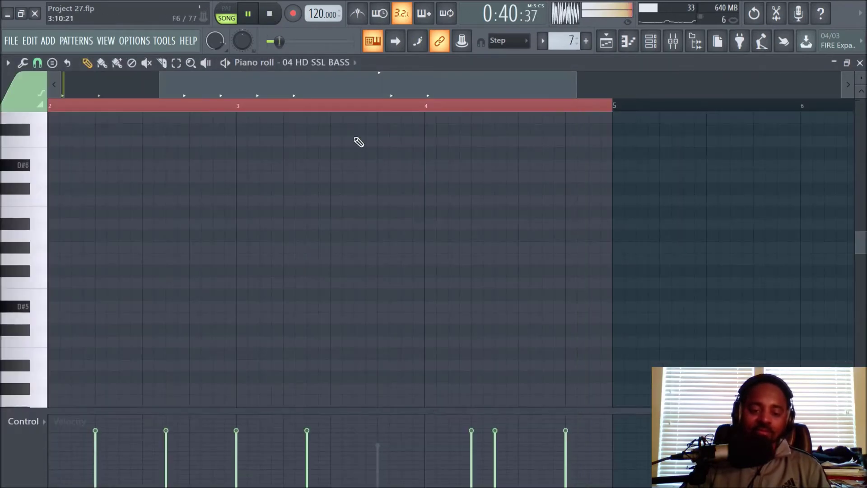
pyautogui.click(355, 64)
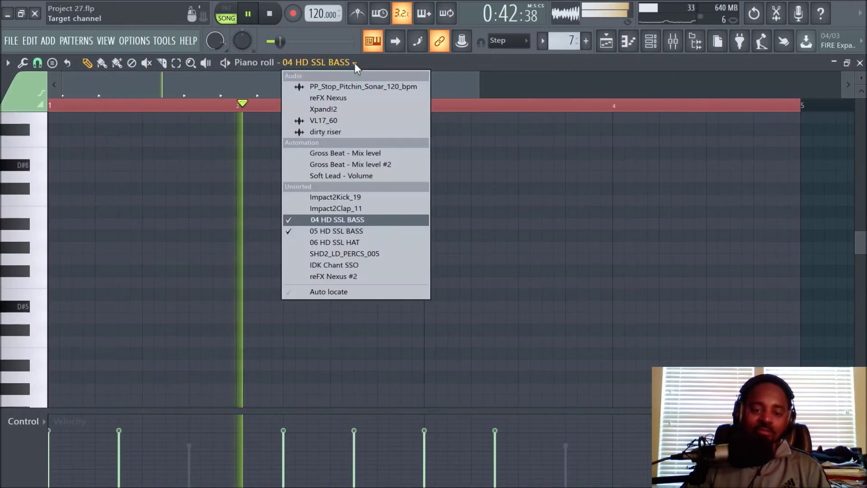
pyautogui.click(512, 155)
pyautogui.scroll(-3, 460, 171)
pyautogui.scroll(-2, 460, 176)
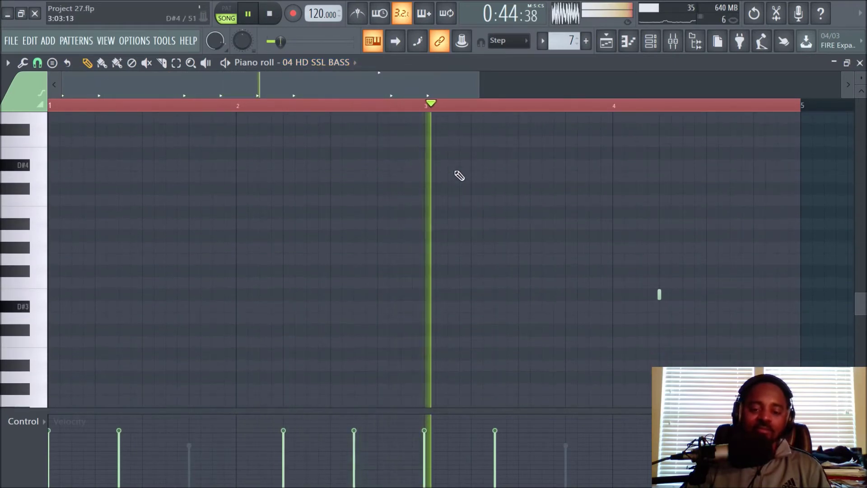
pyautogui.scroll(-12, 458, 176)
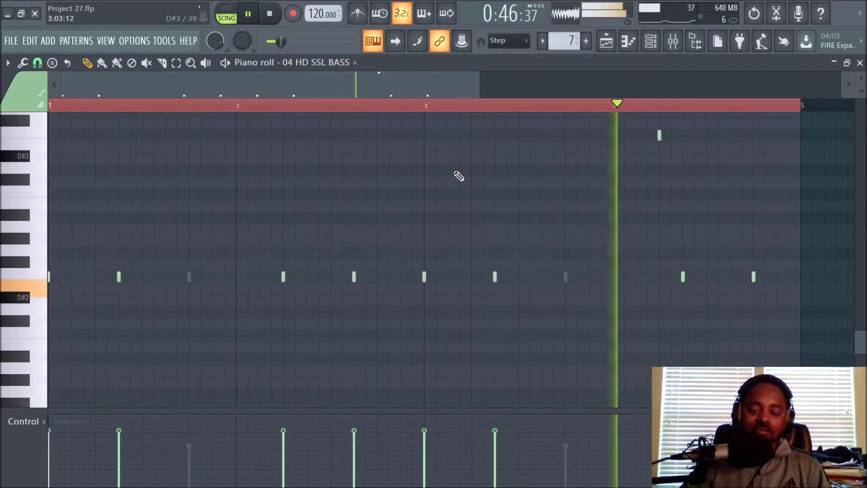
pyautogui.scroll(3, 458, 176)
pyautogui.scroll(-2, 458, 176)
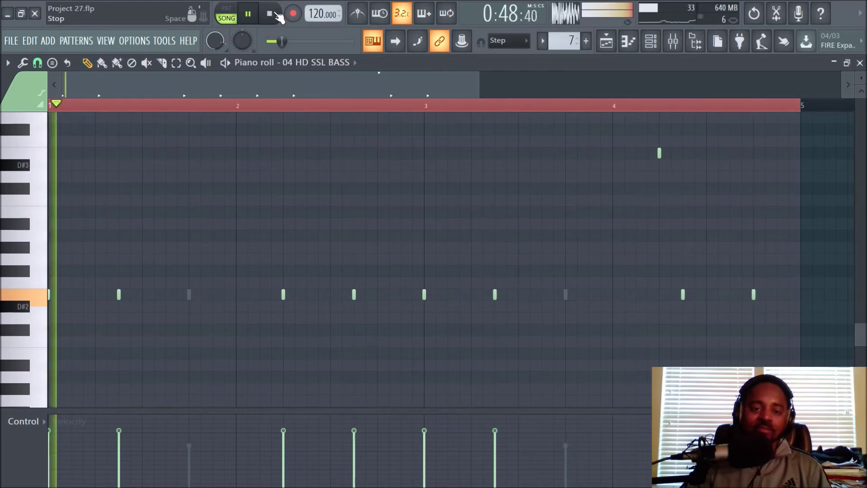
pyautogui.click(266, 20)
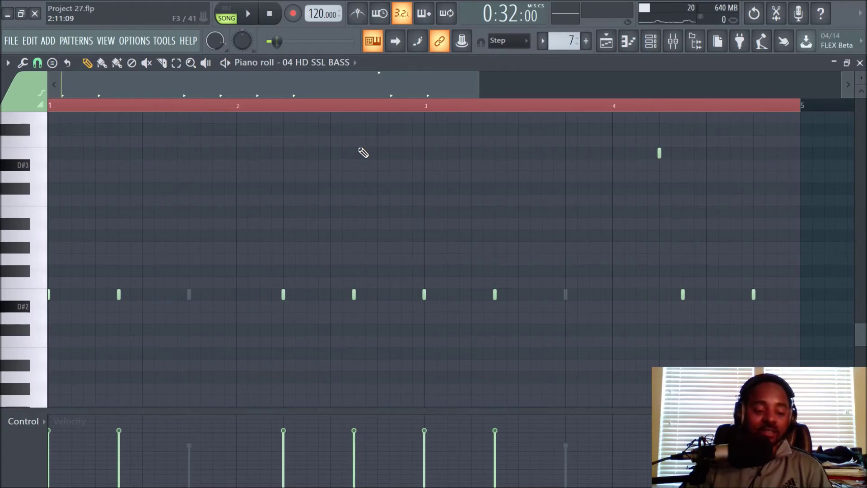
# - Check the piano roll's target channels, switch to pattern mode and play Pattern 7 on its own, stopping before it ends
pyautogui.click(355, 65)
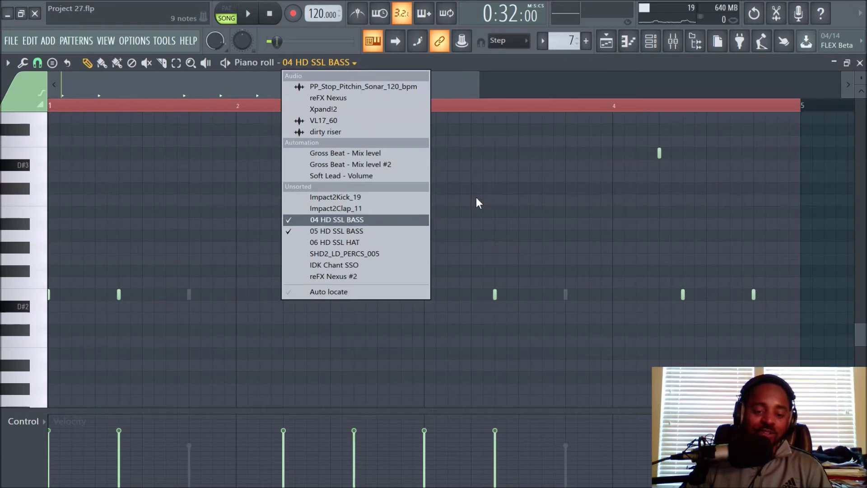
pyautogui.click(511, 176)
pyautogui.click(230, 13)
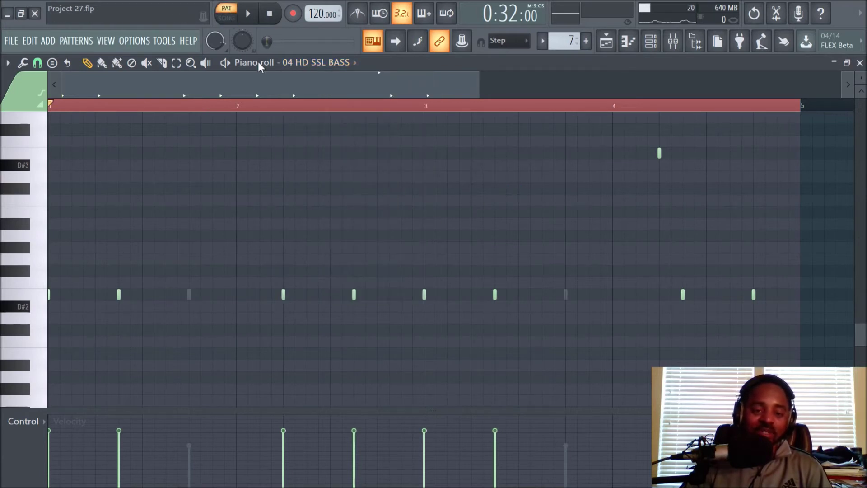
pyautogui.click(249, 14)
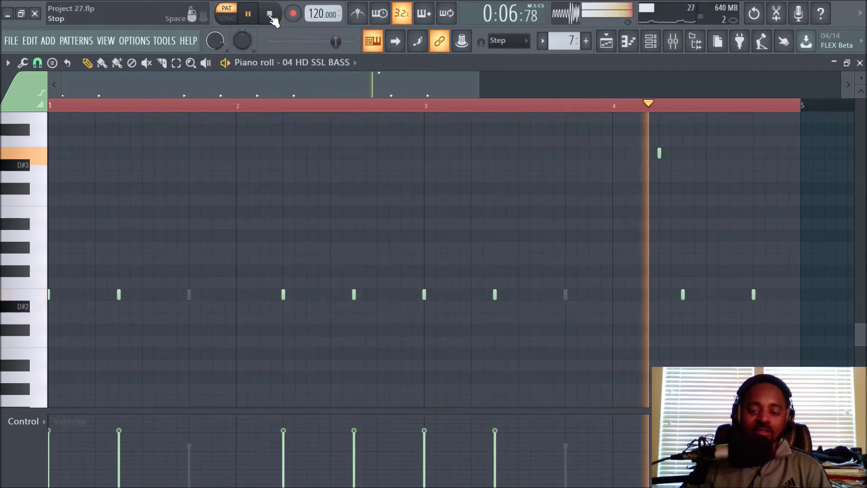
pyautogui.click(269, 15)
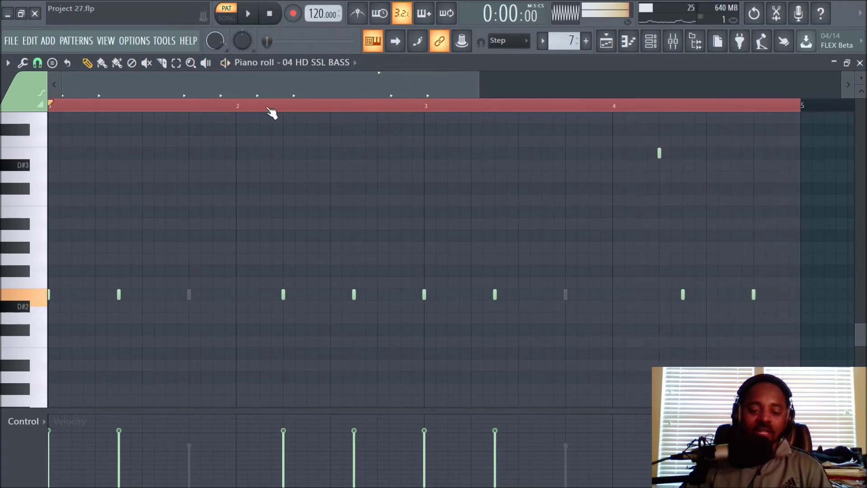
# - Solo the 808 mixer track and start playing Pattern 7
pyautogui.click(673, 41)
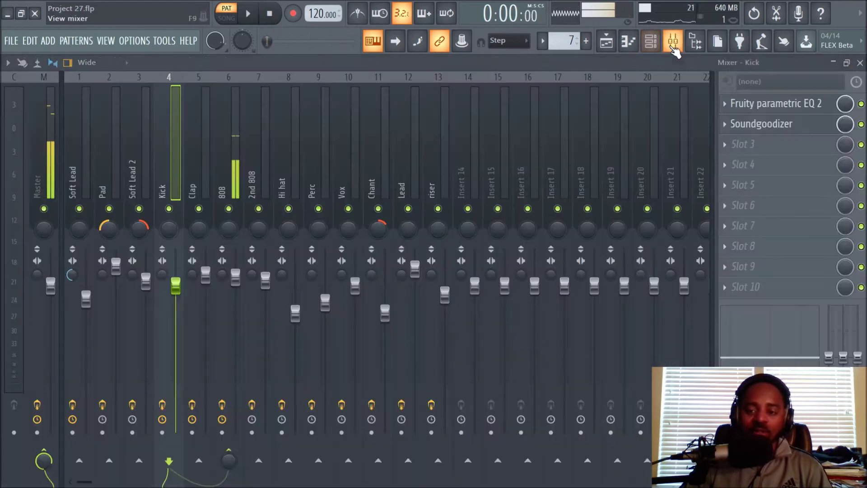
pyautogui.rightClick(230, 209)
pyautogui.click(248, 13)
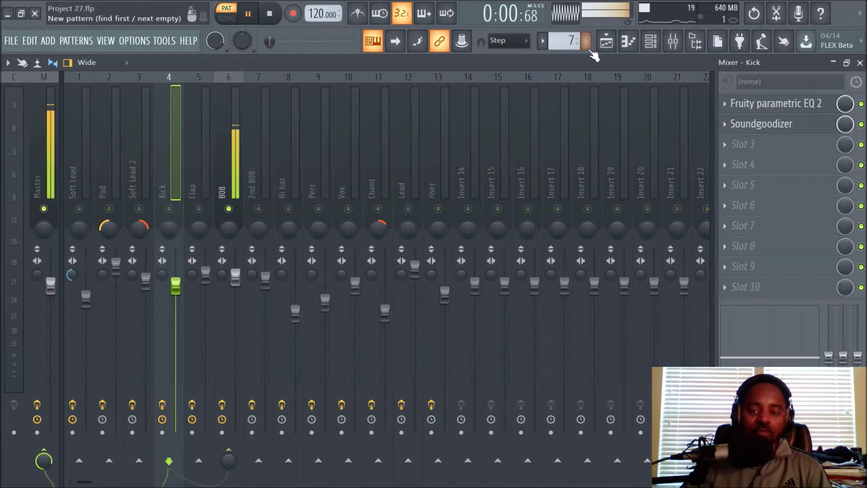
# - Open Pattern 4 from Track 6 in the piano roll and examine its kick notes during playback
pyautogui.press('F5')
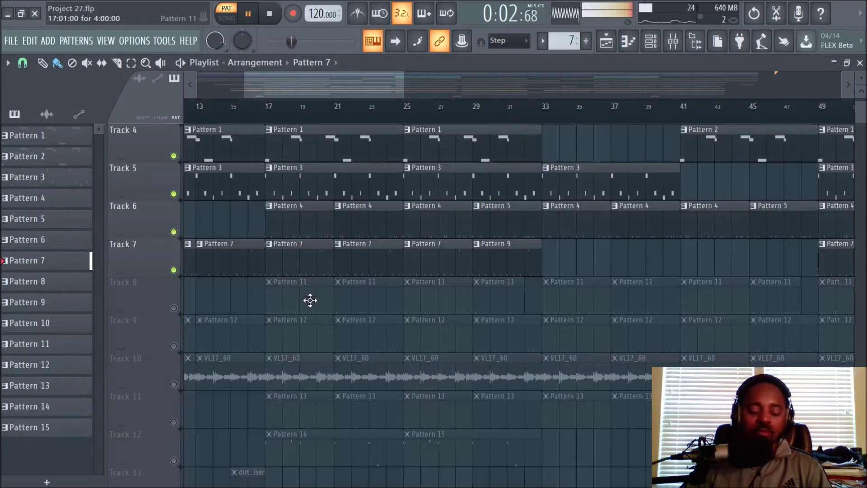
pyautogui.scroll(-1, 310, 303)
pyautogui.doubleClick(309, 182)
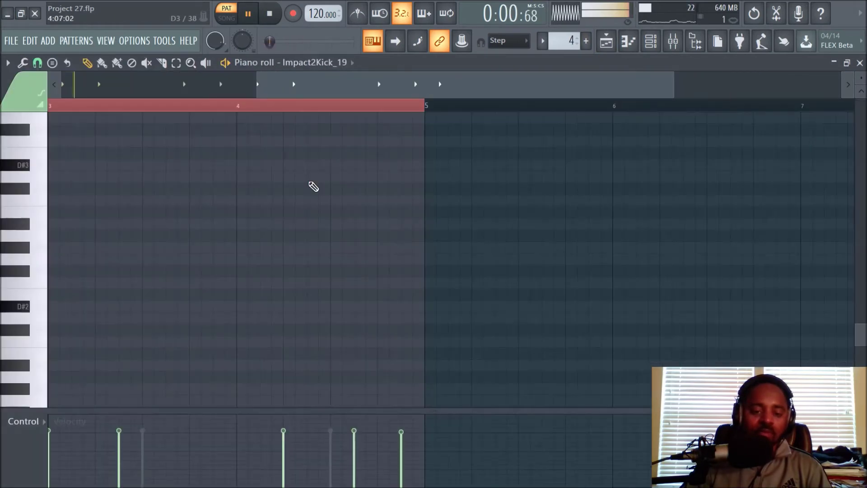
pyautogui.scroll(6, 177, 254)
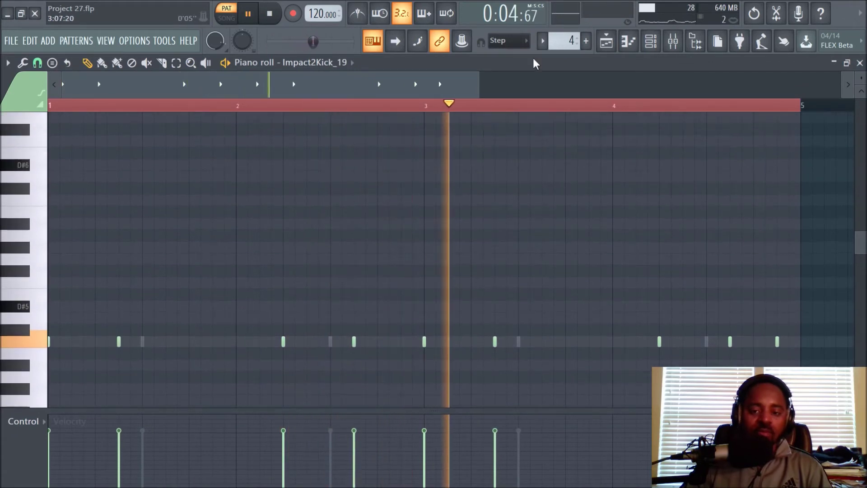
# - Return to the playlist, stop playback and place the playhead at bar 17 in song mode
pyautogui.click(606, 41)
pyautogui.scroll(4, 419, 199)
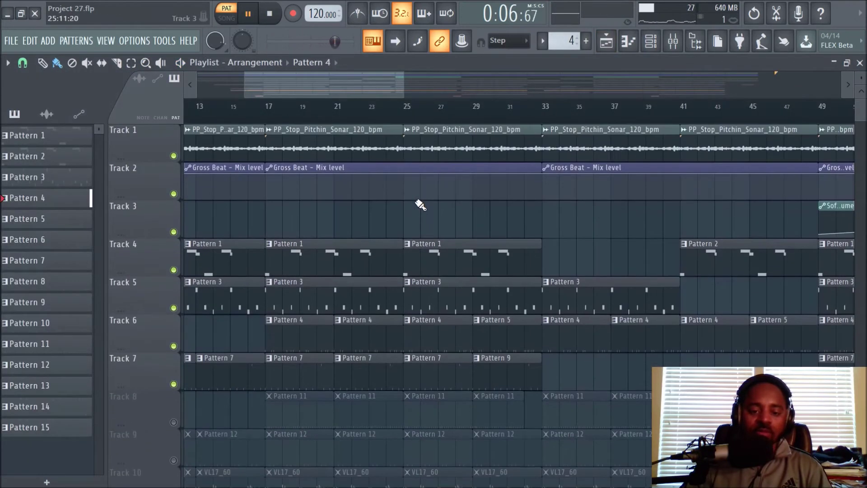
pyautogui.click(201, 86)
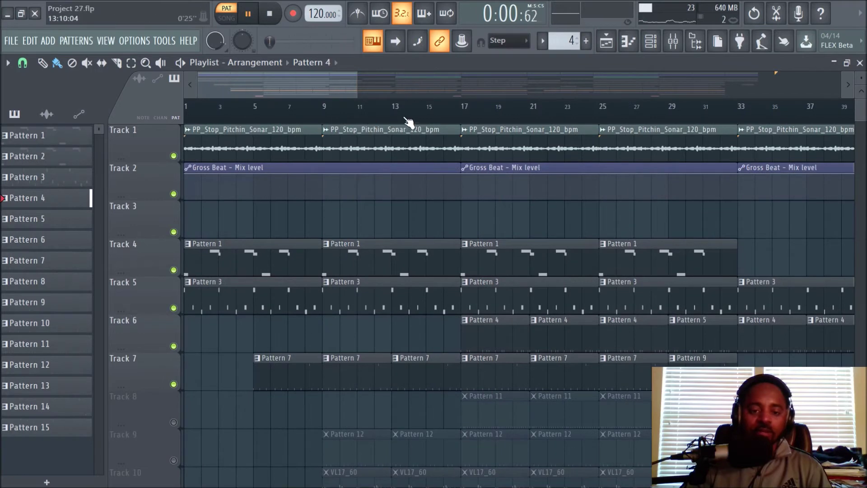
pyautogui.scroll(-3, 406, 122)
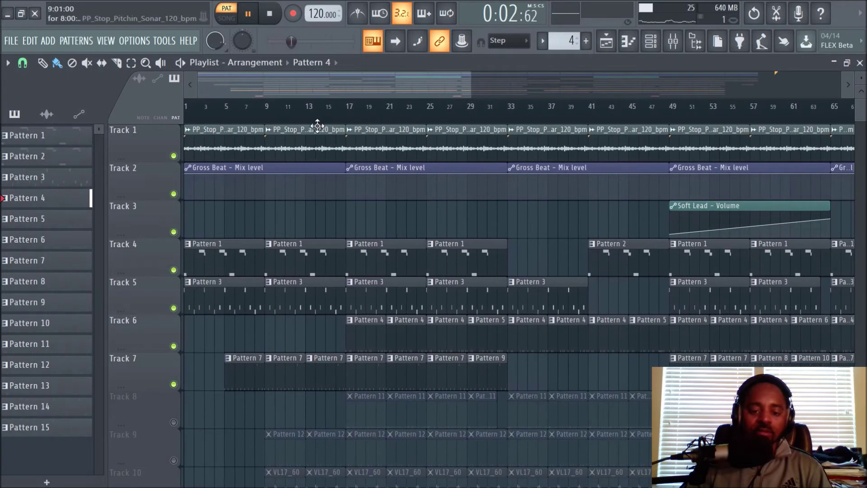
pyautogui.press('space')
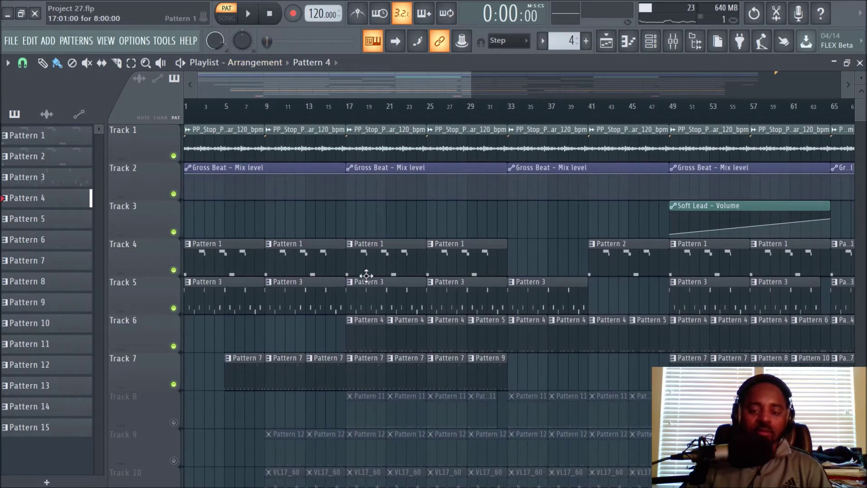
pyautogui.scroll(-4, 314, 295)
pyautogui.scroll(3, 311, 294)
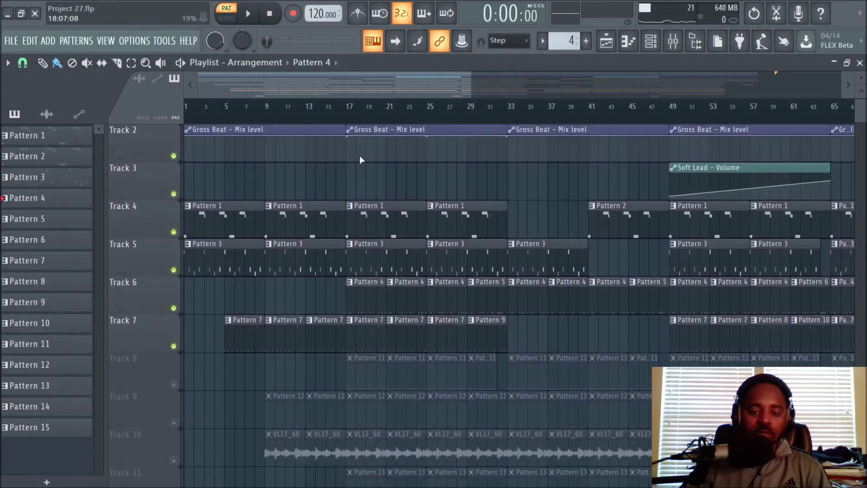
pyautogui.click(350, 118)
pyautogui.scroll(-3, 378, 304)
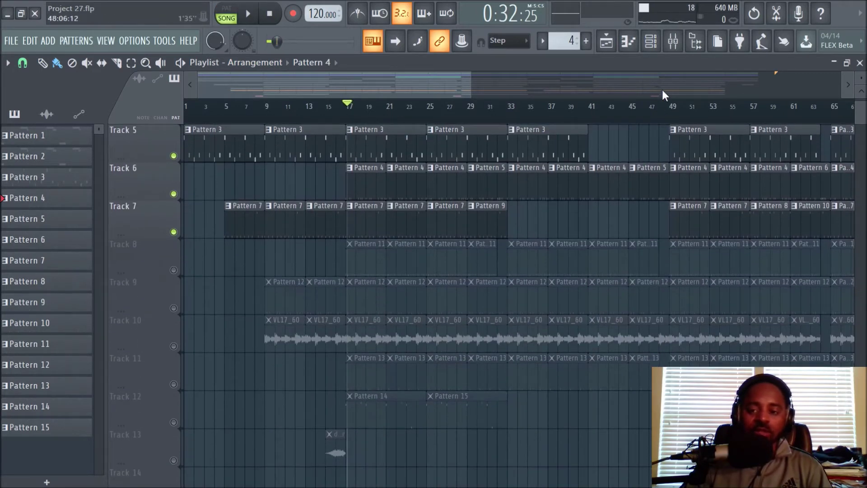
# - Open the mixer and try to enable the 2nd 808 track alongside the soloed 808
pyautogui.click(673, 42)
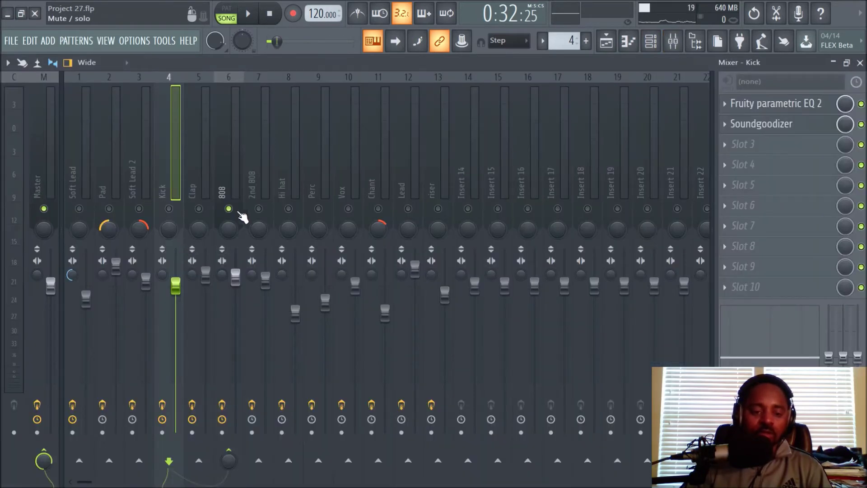
pyautogui.click(258, 208)
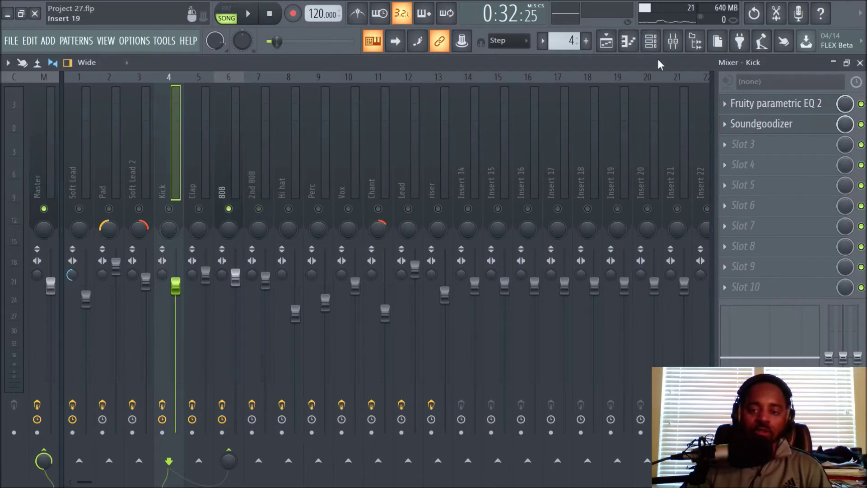
# - Play the arrangement and open Track 7's Pattern 7 in the piano roll to examine its bass notes, then stop playback
pyautogui.click(606, 42)
pyautogui.click(248, 16)
pyautogui.doubleClick(364, 228)
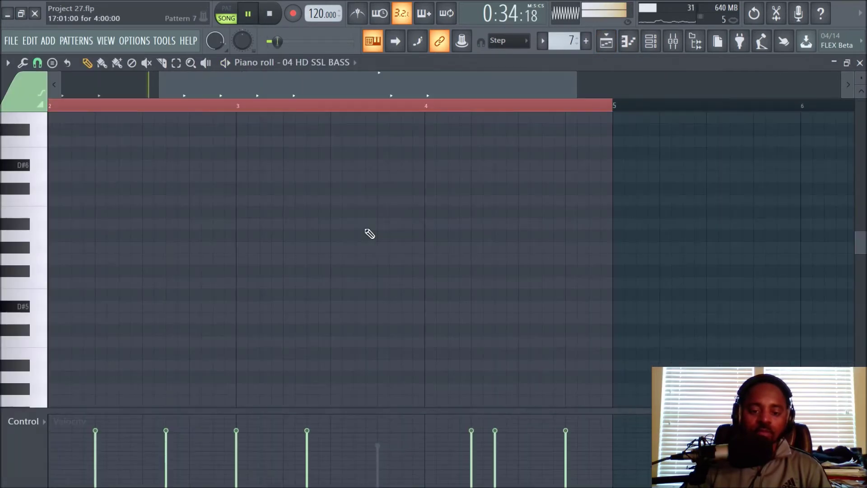
pyautogui.moveTo(360, 91); pyautogui.dragTo(280, 96)
pyautogui.scroll(-7, 425, 233)
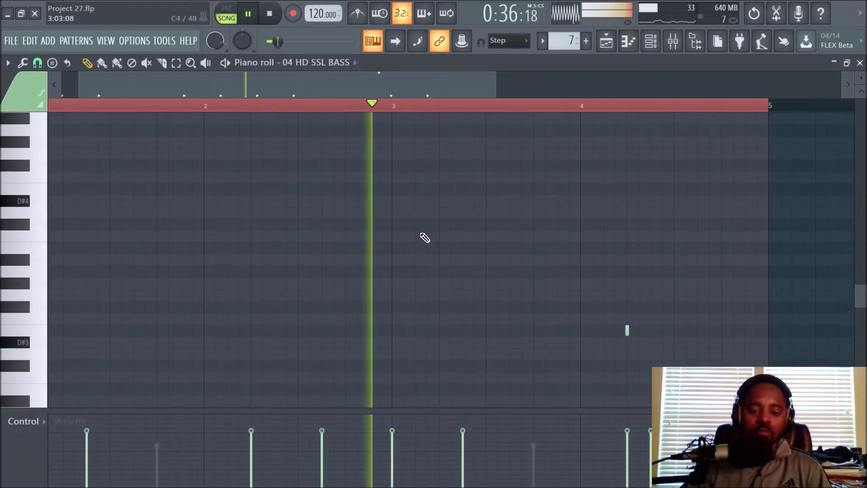
pyautogui.scroll(-3, 424, 238)
pyautogui.scroll(-1, 462, 238)
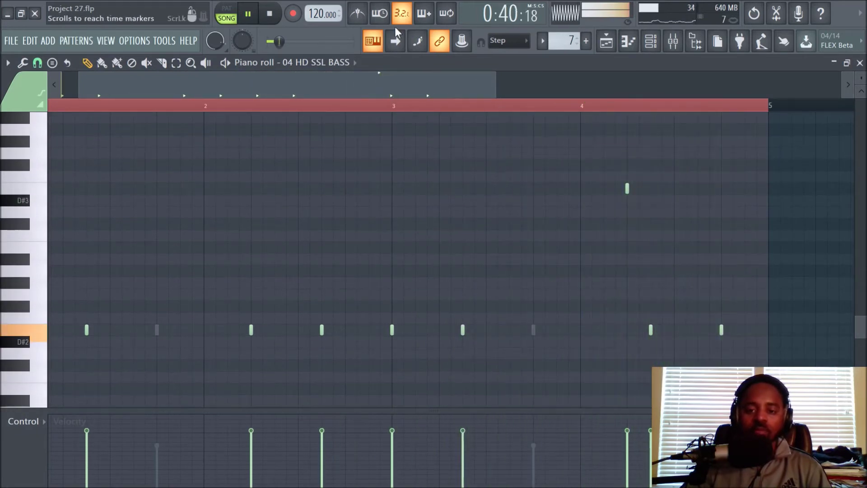
pyautogui.press('space')
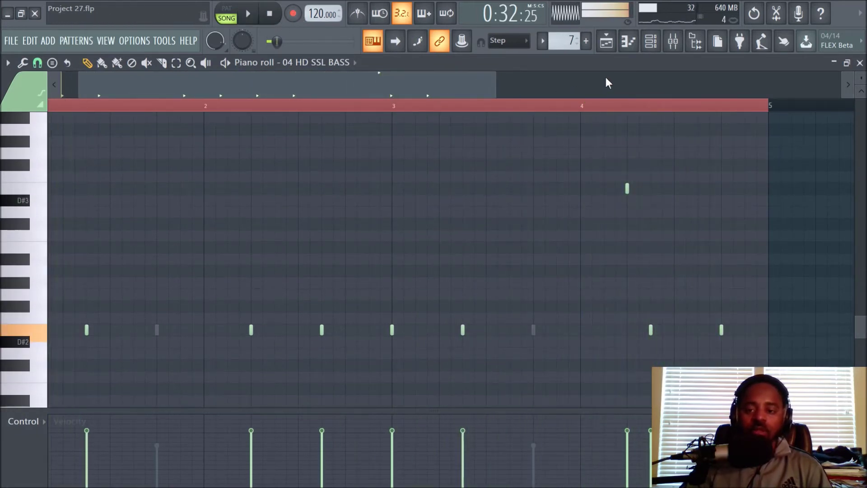
# - Check the Porta and Mono settings of the 04 HD SSL BASS channel, then return to its notes in the piano roll
pyautogui.click(654, 47)
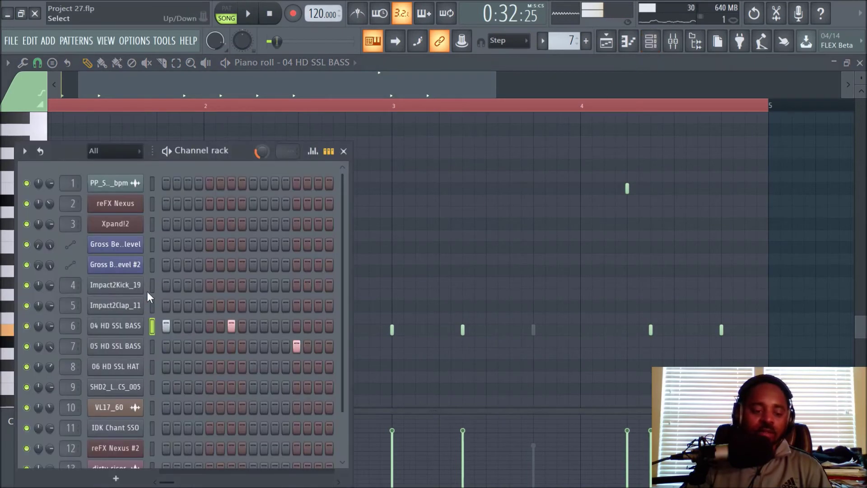
pyautogui.click(130, 333)
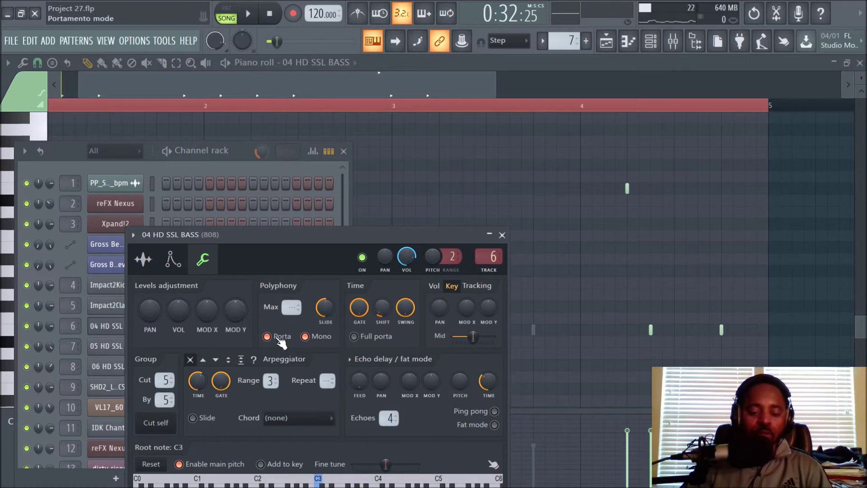
pyautogui.click(502, 235)
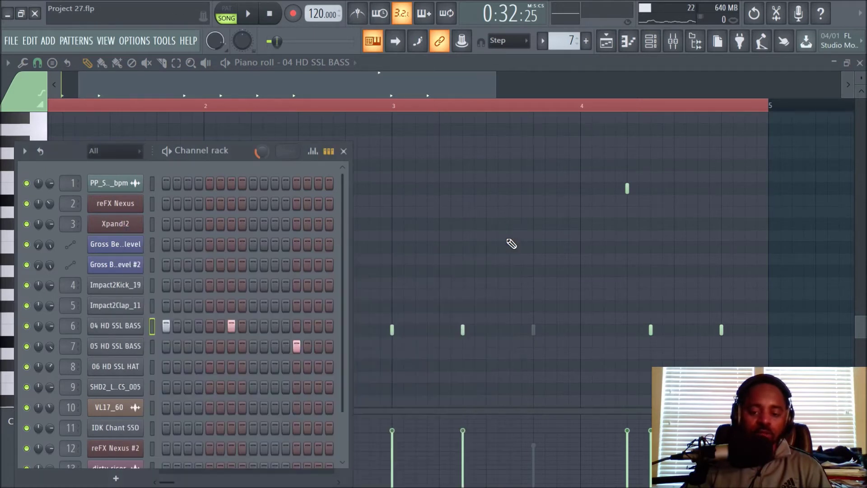
pyautogui.press('F6')
pyautogui.click(627, 188)
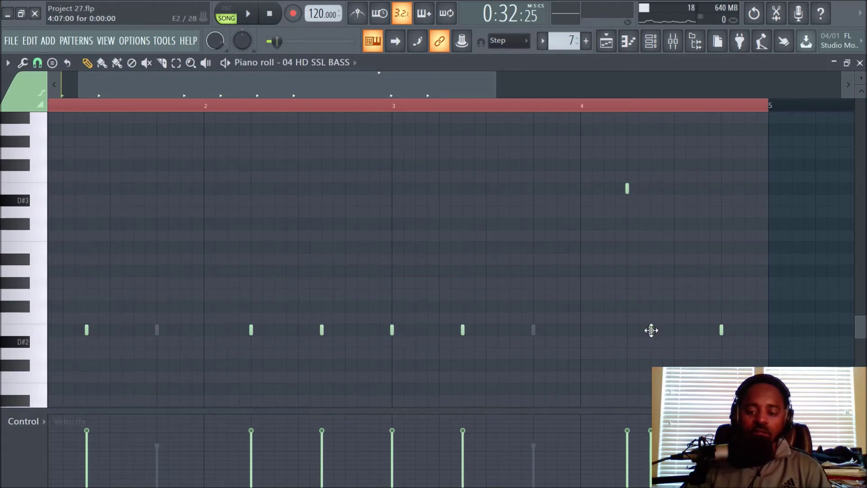
# - Enable the 2nd 808 mixer track and mute the 808 track
pyautogui.click(692, 51)
pyautogui.click(681, 49)
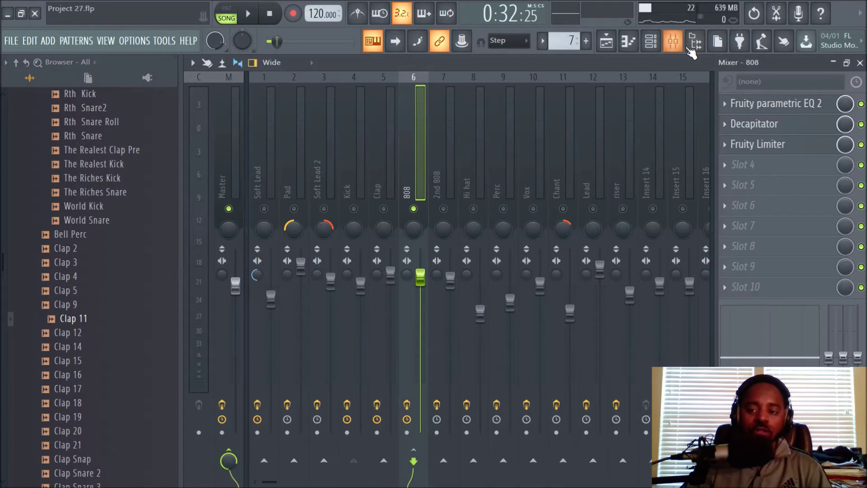
pyautogui.click(691, 50)
pyautogui.click(695, 50)
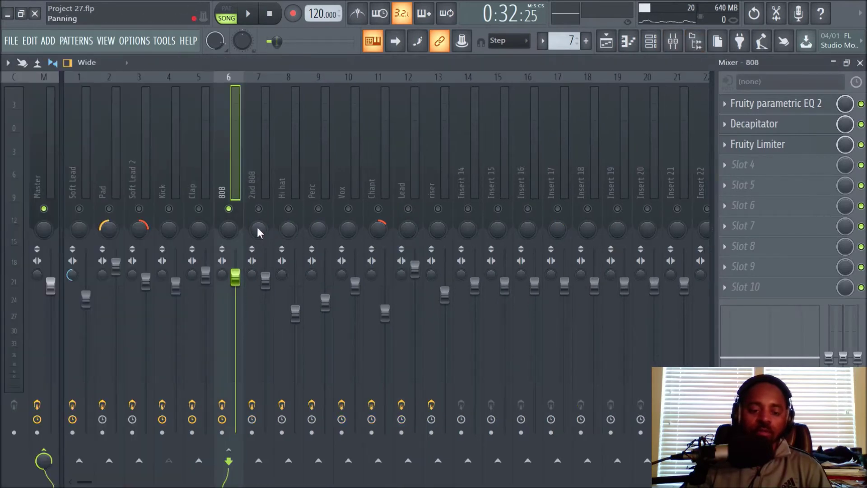
pyautogui.click(260, 211)
pyautogui.click(229, 211)
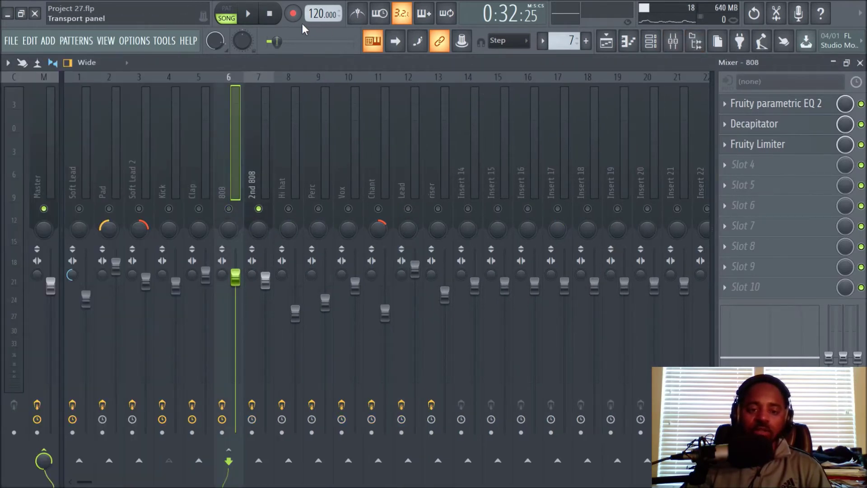
# - Play the arrangement with only the 2nd 808 audible and examine Pattern 7 in the piano roll, then stop playback
pyautogui.click(258, 15)
pyautogui.click(606, 41)
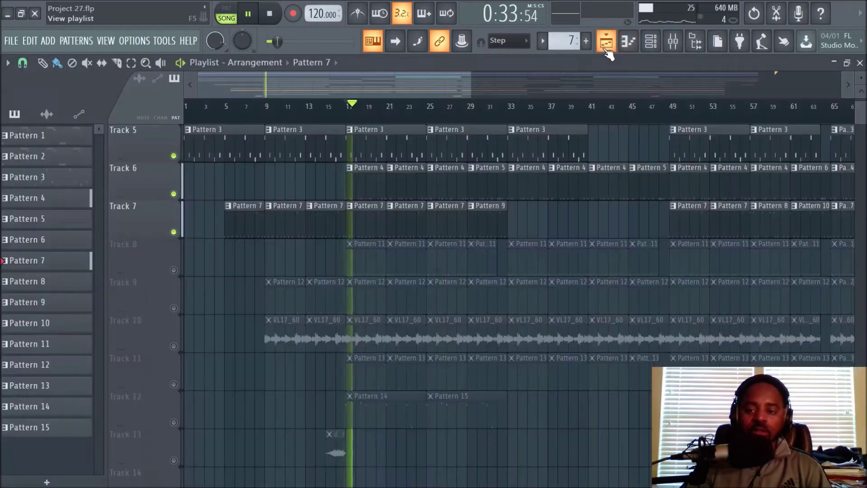
pyautogui.doubleClick(364, 228)
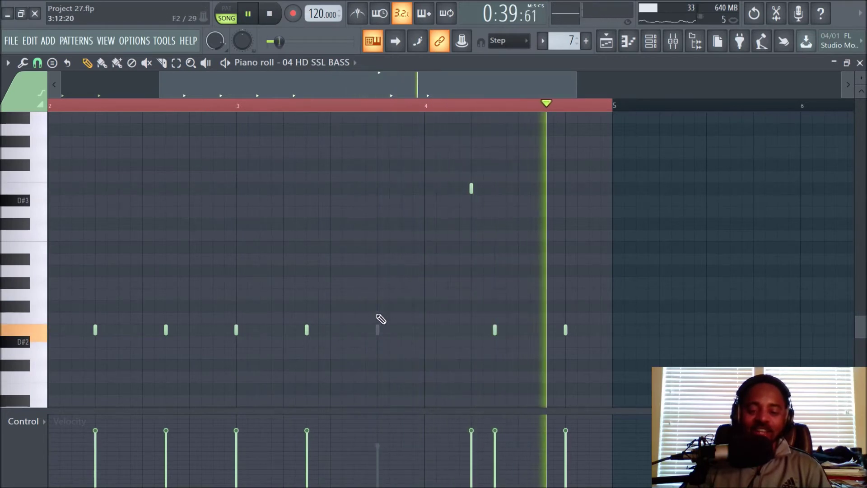
pyautogui.press('space')
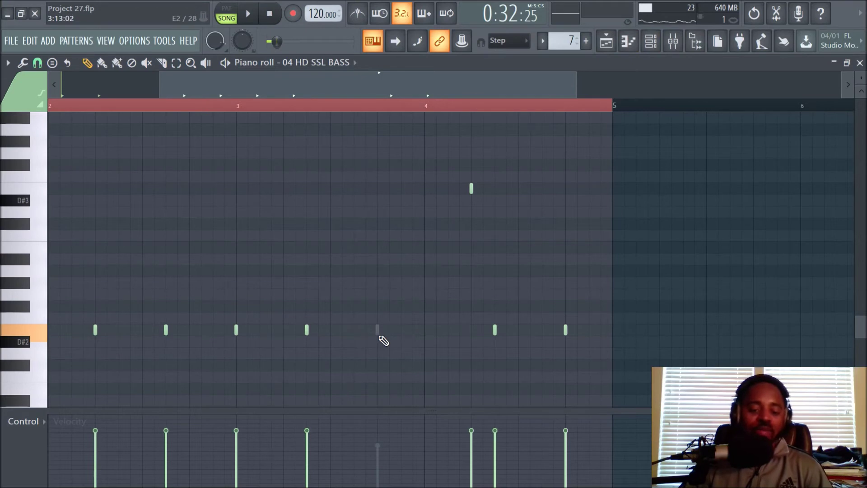
# - Re-enable all mixer tracks and return to the playlist
pyautogui.click(606, 41)
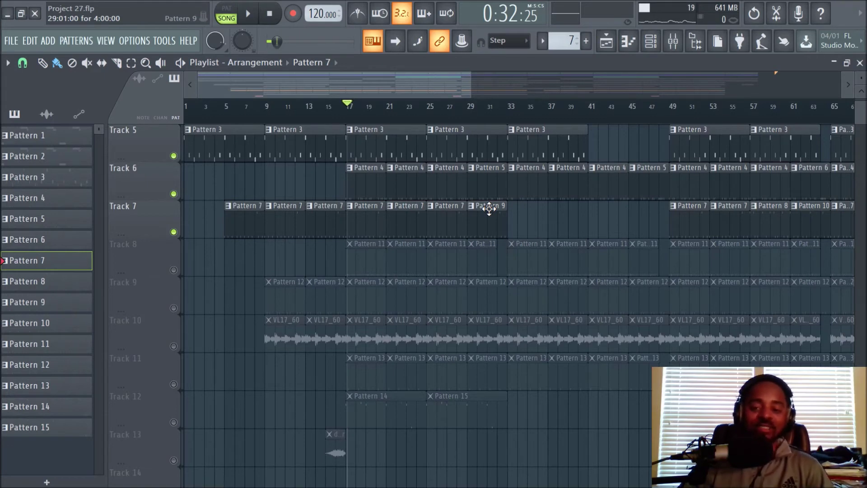
pyautogui.click(672, 41)
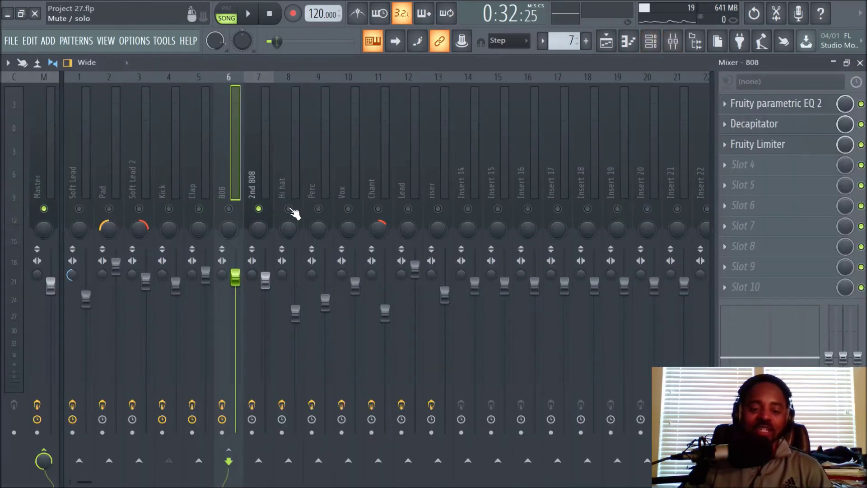
pyautogui.rightClick(233, 211)
pyautogui.rightClick(233, 211)
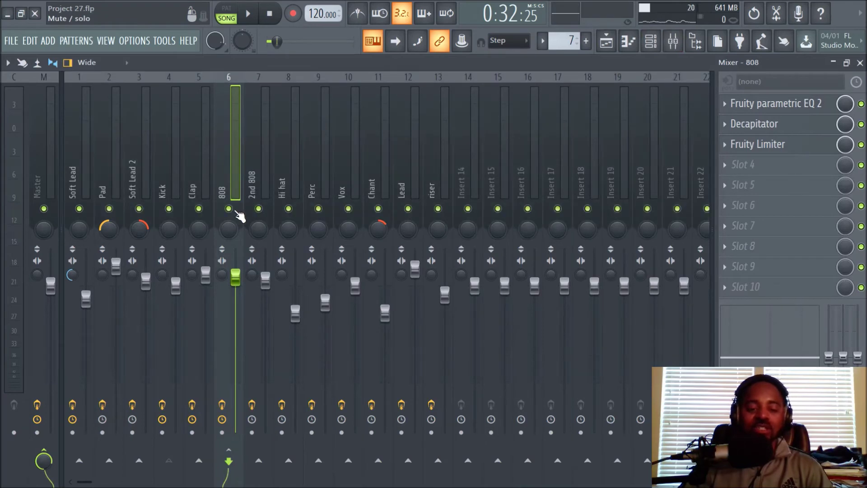
pyautogui.click(605, 42)
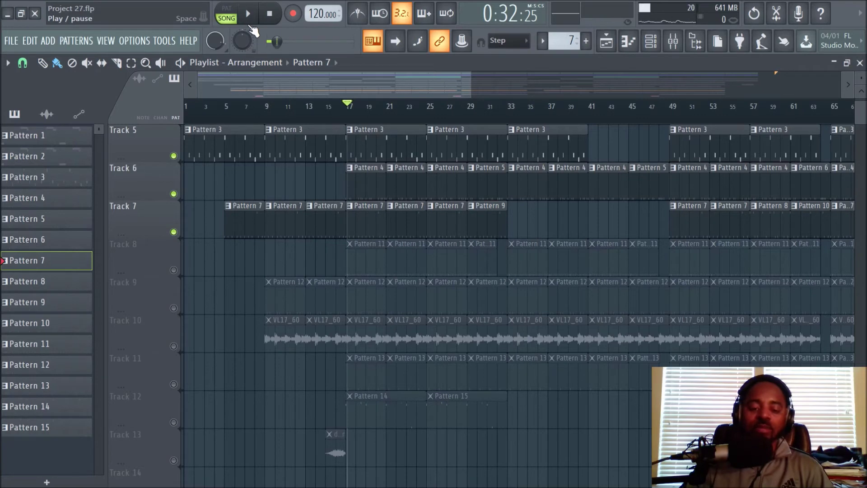
# - Unmute Track 8 in the playlist, play the arrangement briefly from around bar 17, then stop
pyautogui.scroll(3, 388, 108)
pyautogui.scroll(4, 379, 178)
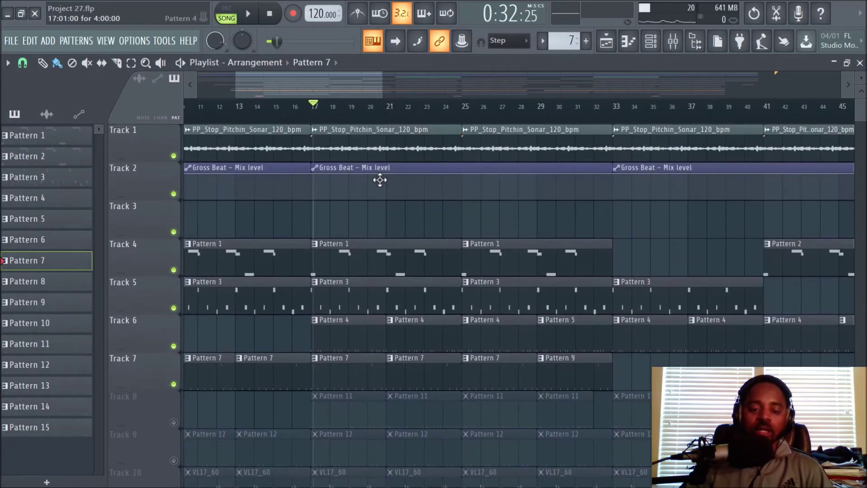
pyautogui.scroll(-3, 387, 116)
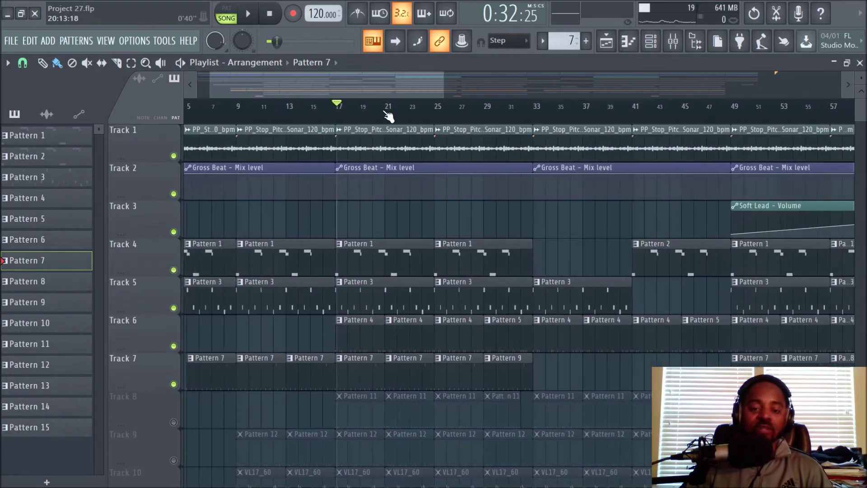
pyautogui.scroll(-3, 419, 194)
pyautogui.scroll(3, 419, 194)
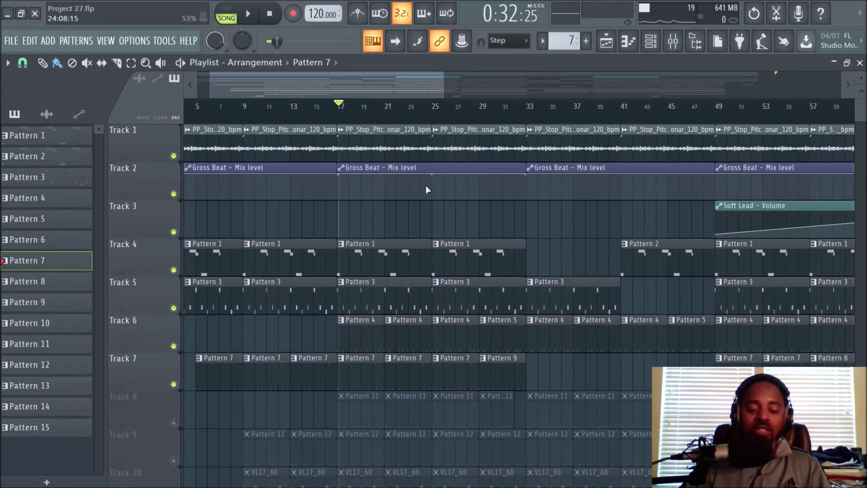
pyautogui.scroll(-2, 426, 188)
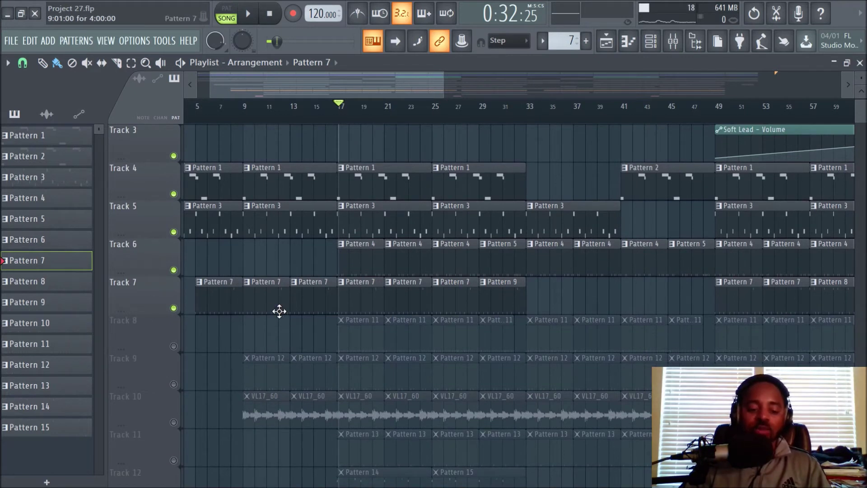
pyautogui.click(174, 346)
pyautogui.click(248, 14)
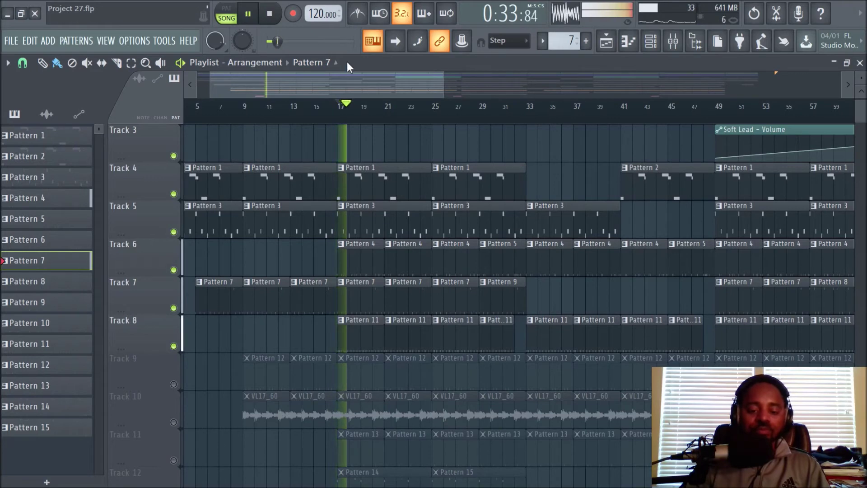
pyautogui.click(344, 121)
pyautogui.press('space')
# - Set the playlist's snap to Bar and restart playback at bar 17
pyautogui.scroll(3, 342, 125)
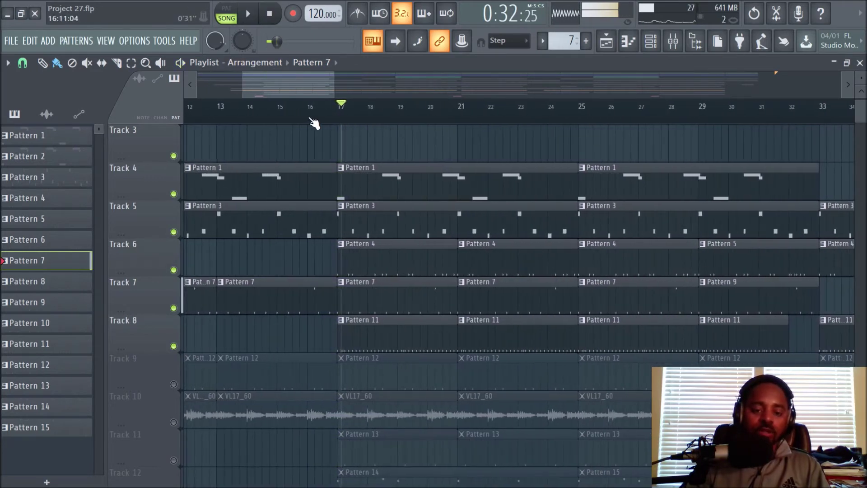
pyautogui.click(23, 63)
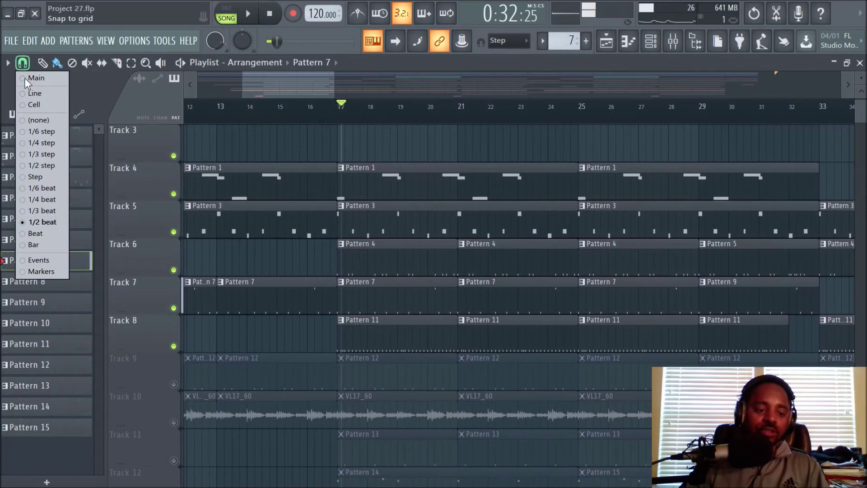
pyautogui.click(50, 241)
pyautogui.press('space')
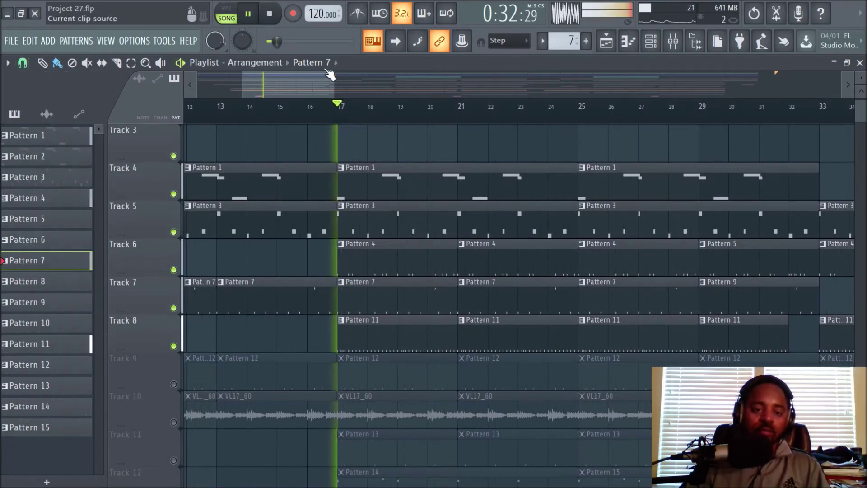
# - Look over the playlist clips while listening to the arrangement with Track 8, then stop playback
pyautogui.scroll(-2, 387, 111)
pyautogui.scroll(-2, 501, 146)
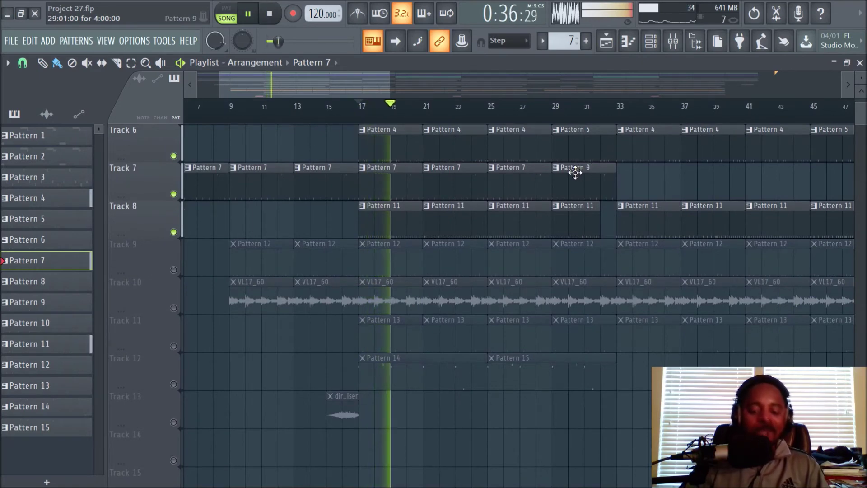
pyautogui.scroll(6, 583, 264)
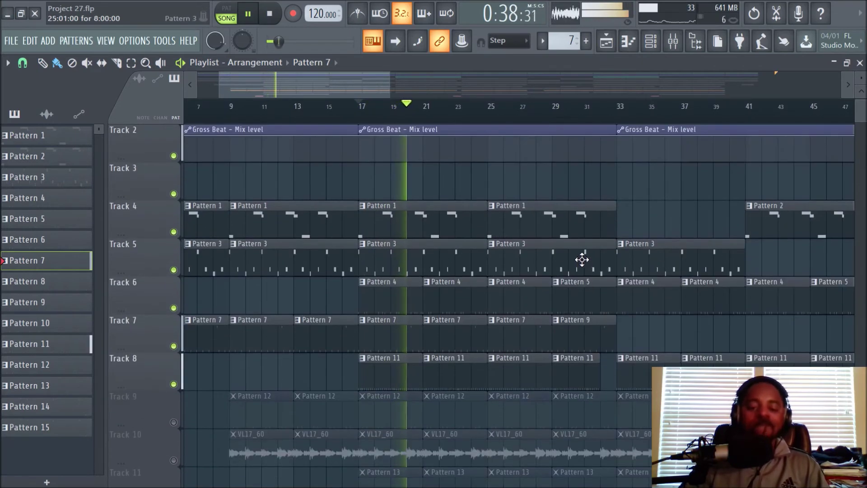
pyautogui.scroll(-3, 579, 258)
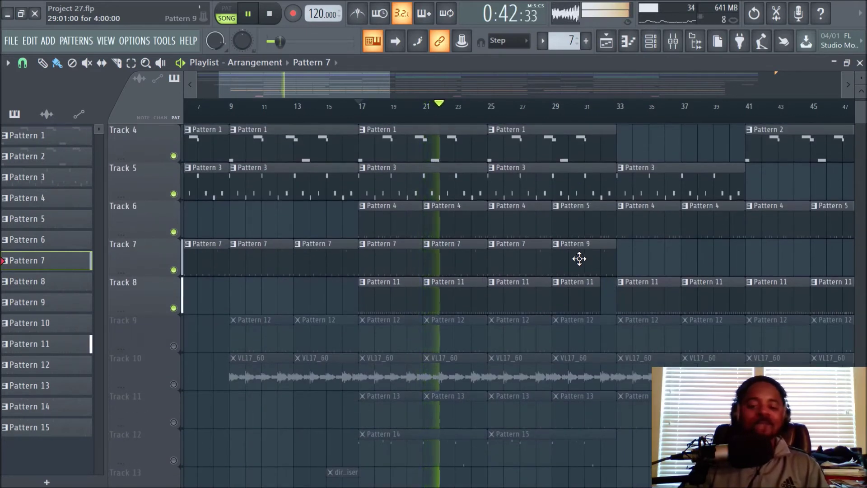
pyautogui.click(271, 16)
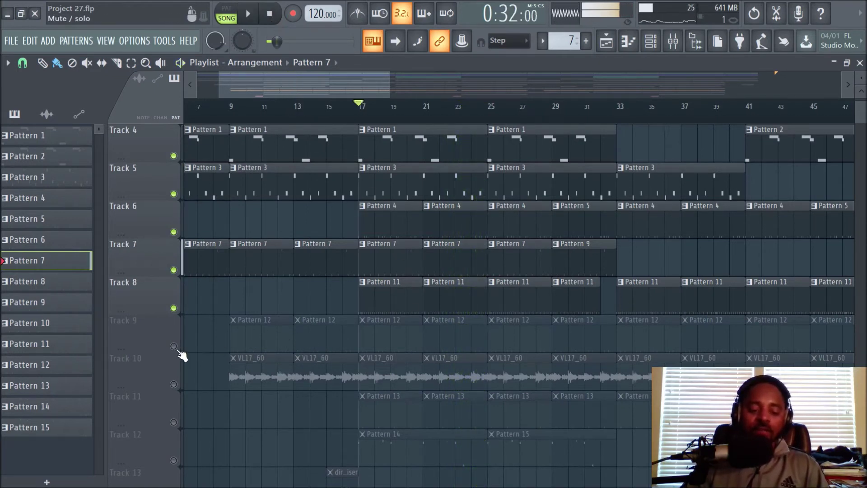
# - Unmute Track 9 in the playlist, play the arrangement from bar 17 with it, then stop
pyautogui.click(174, 347)
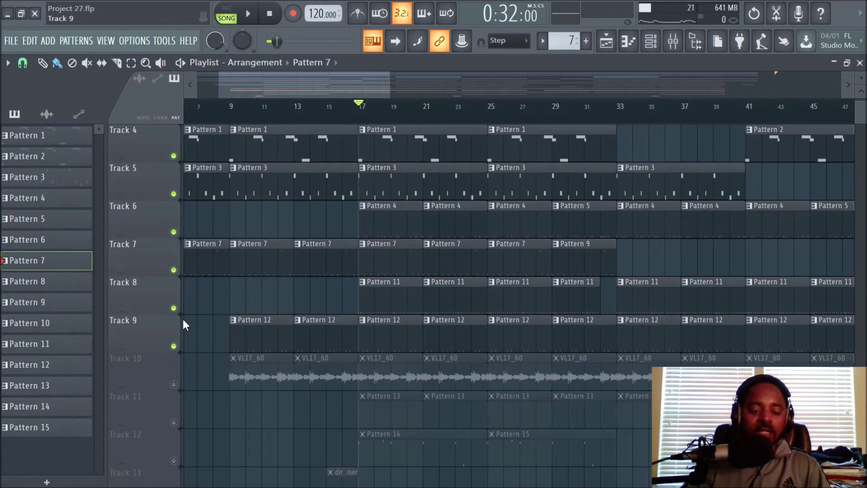
pyautogui.click(260, 19)
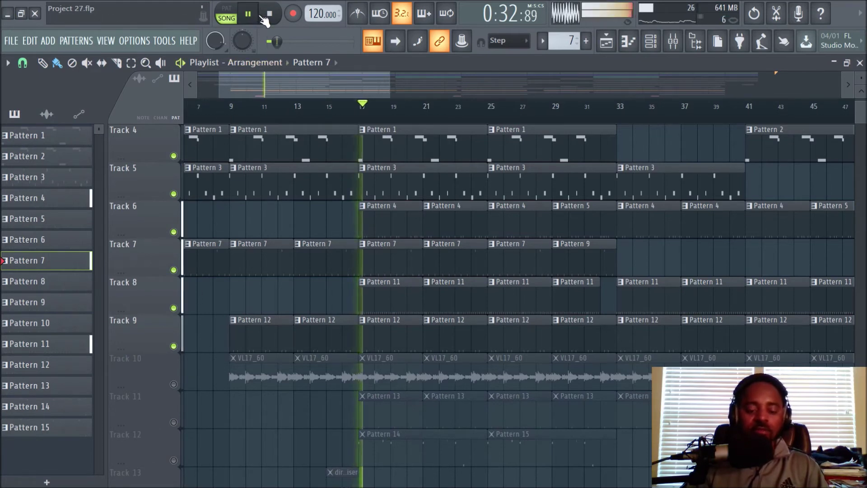
pyautogui.click(268, 17)
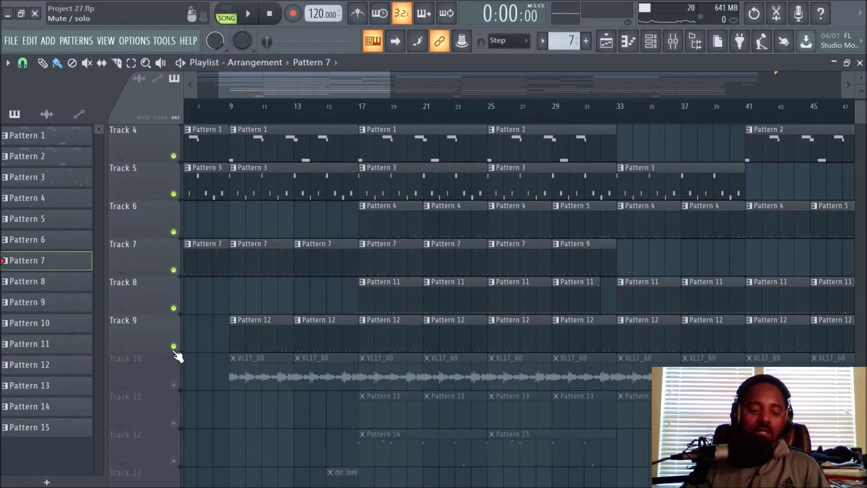
# - Solo Track 9 and play its Pattern 12 clips from bar 17
pyautogui.rightClick(174, 346)
pyautogui.click(248, 16)
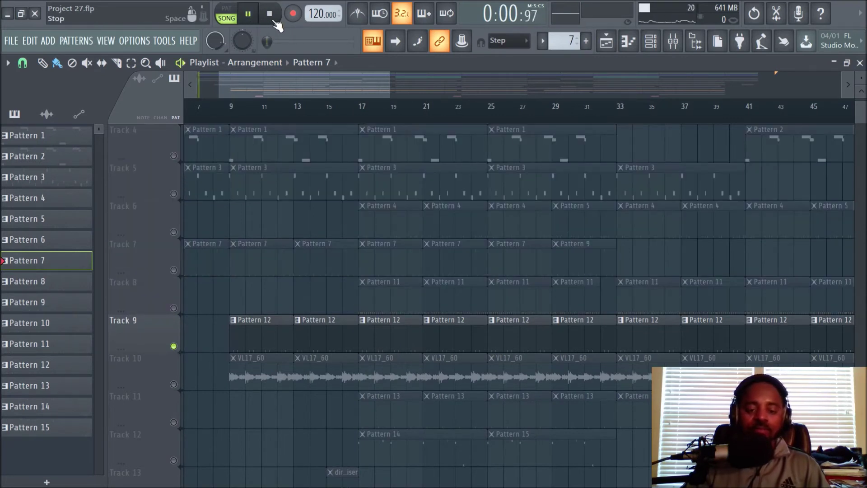
pyautogui.click(364, 118)
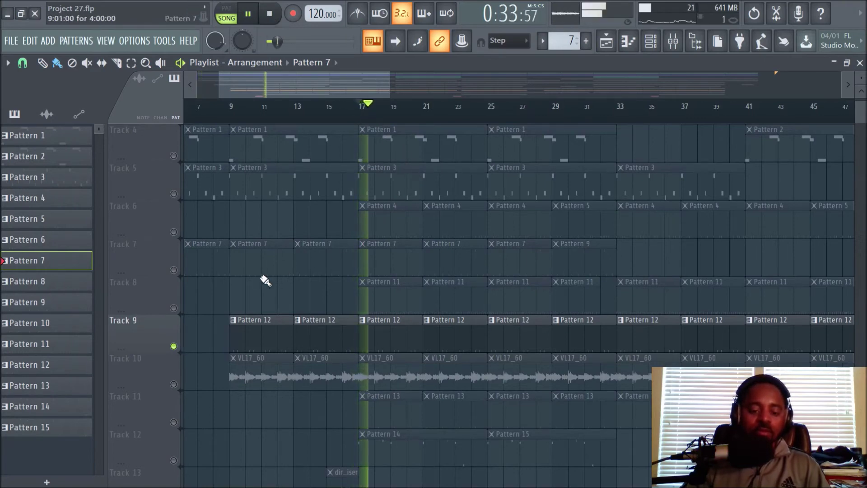
# - Stop playback and unmute Tracks 1 to 8 in the playlist alongside Track 9
pyautogui.scroll(3, 255, 280)
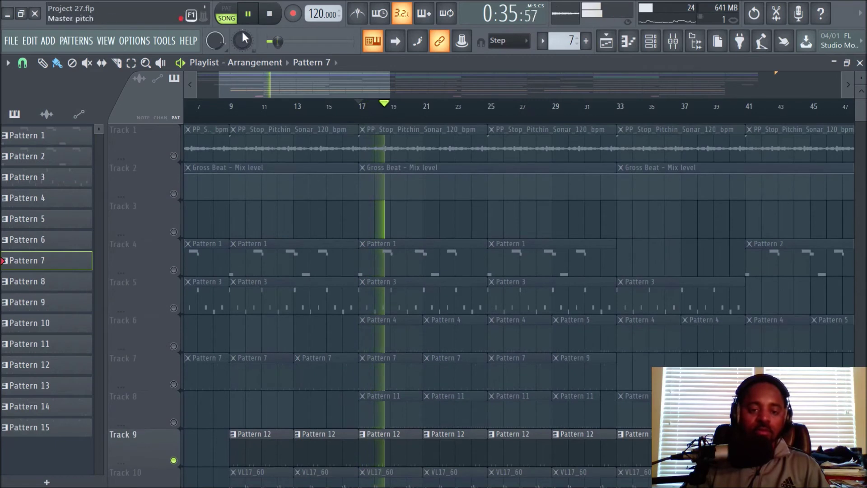
pyautogui.click(269, 15)
pyautogui.click(173, 156)
pyautogui.click(173, 194)
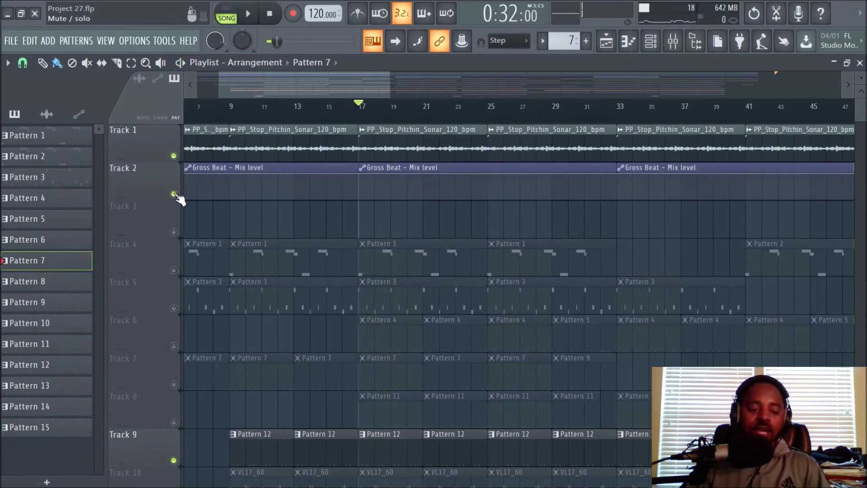
pyautogui.click(174, 232)
pyautogui.click(173, 270)
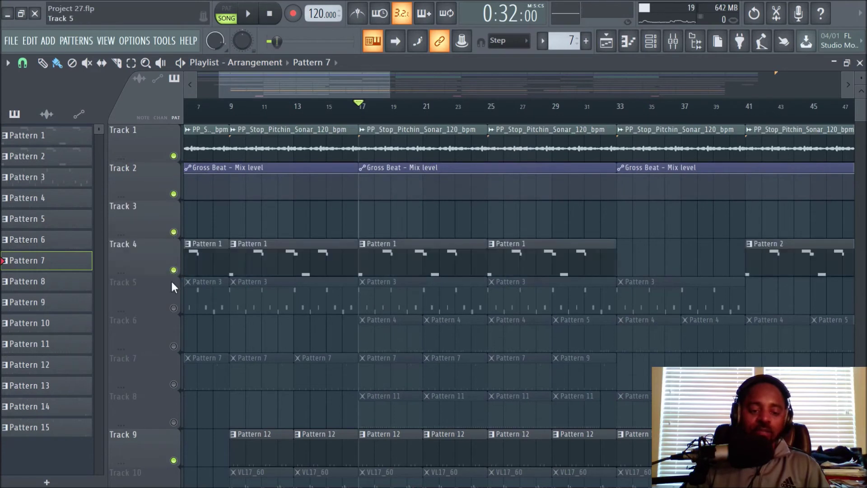
pyautogui.click(173, 308)
pyautogui.click(174, 346)
pyautogui.click(173, 384)
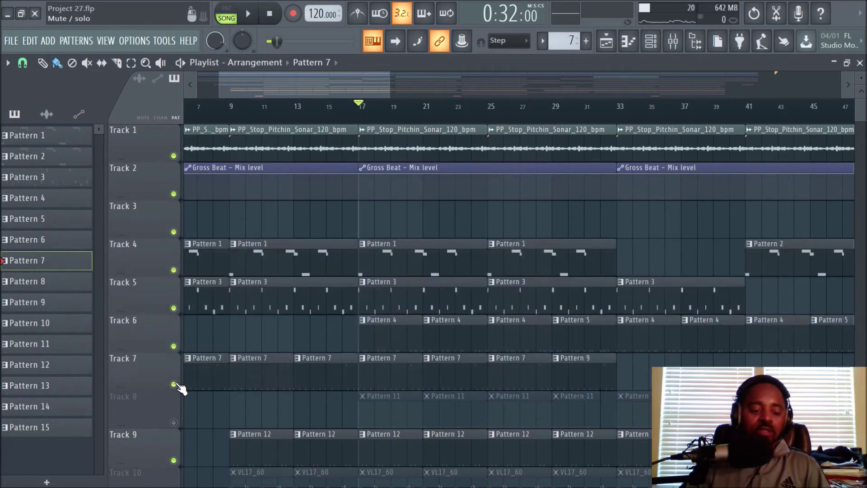
pyautogui.click(173, 422)
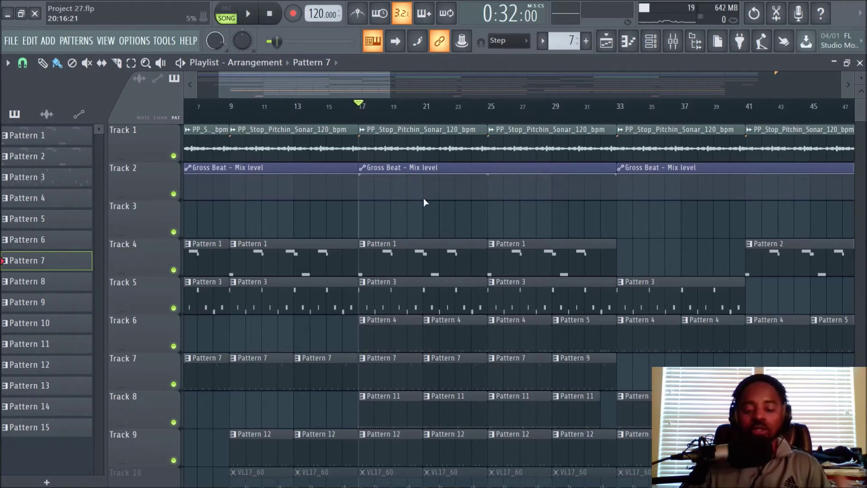
# - Play the arrangement from bar 17 with Tracks 1 to 9, watch the mixer levels, then stop playback
pyautogui.scroll(-3, 451, 220)
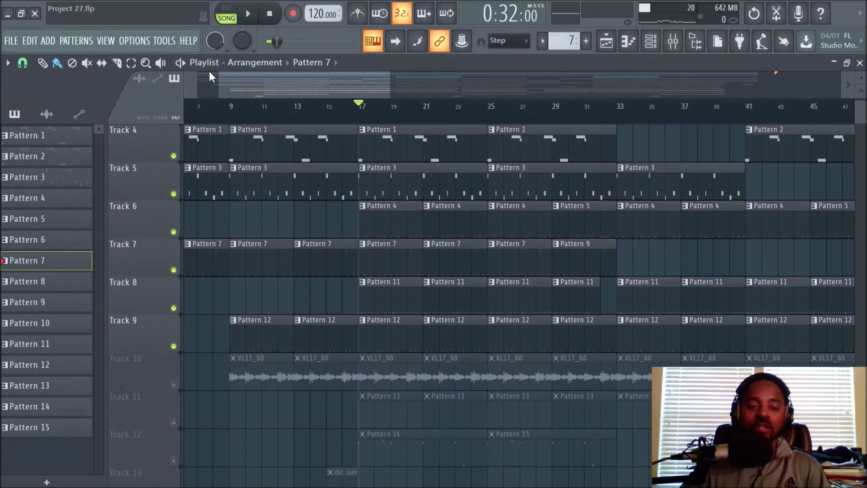
pyautogui.click(248, 14)
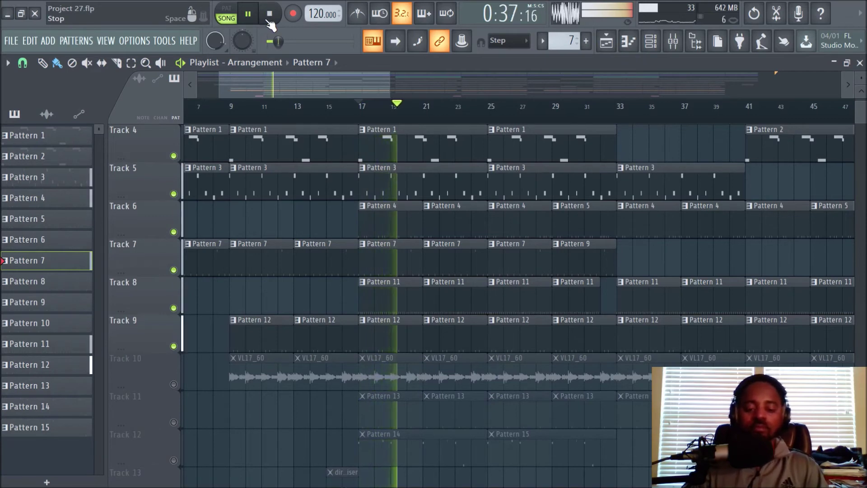
pyautogui.click(672, 41)
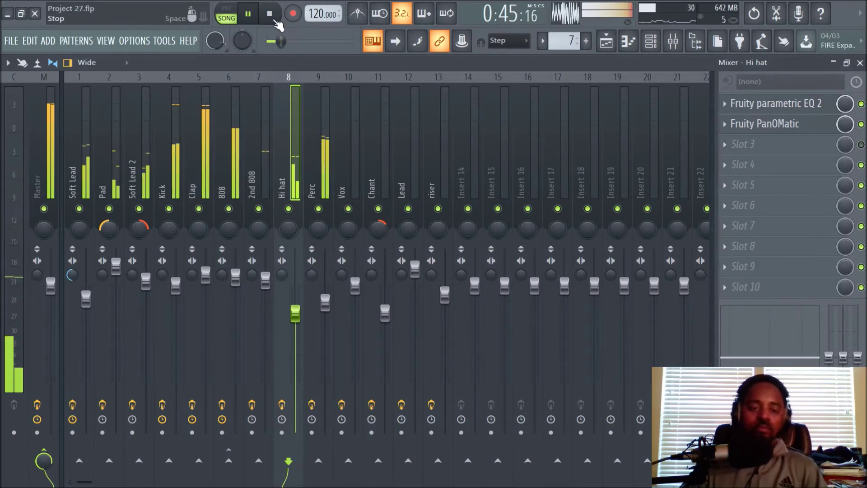
pyautogui.click(275, 20)
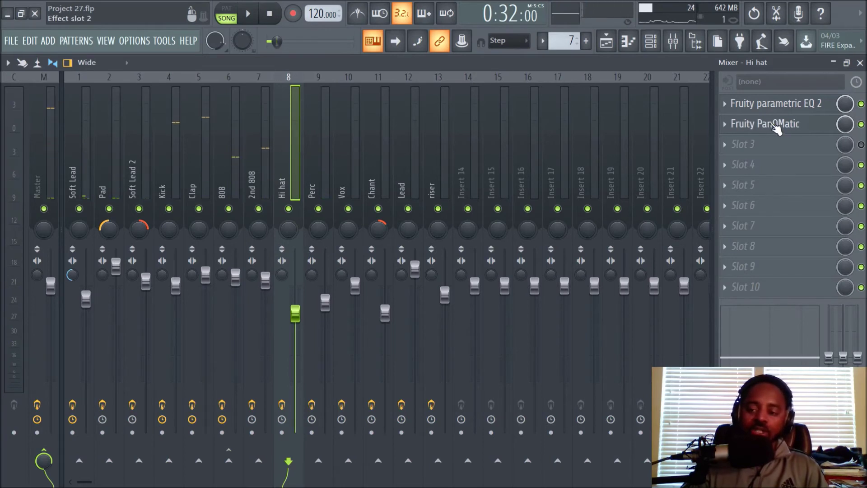
# - Examine the Fruity PanOMatic settings on the Hi hat mixer track, then return to the playlist
pyautogui.click(790, 131)
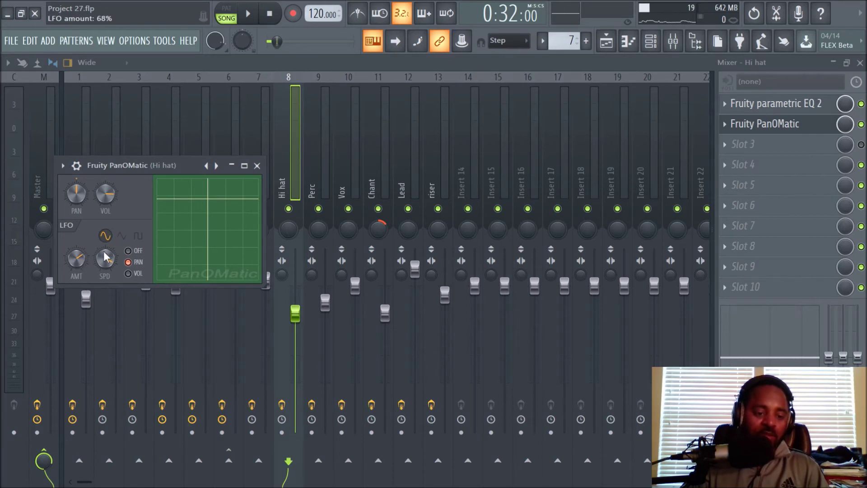
pyautogui.click(257, 165)
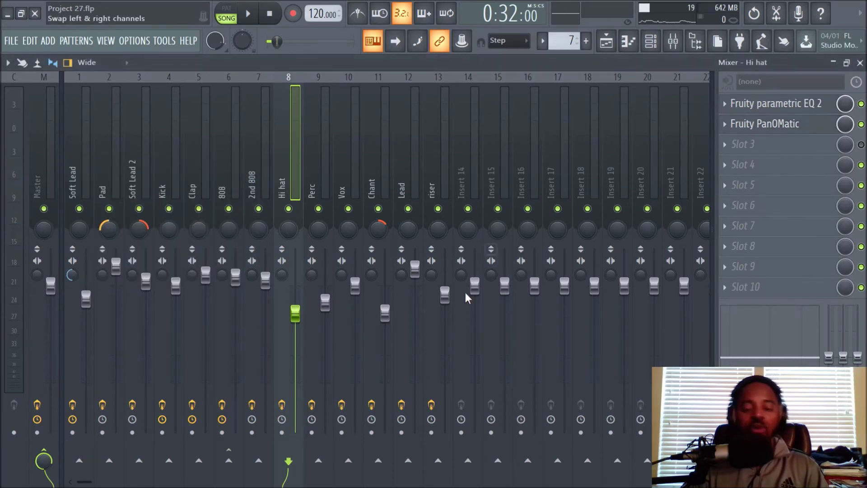
pyautogui.click(606, 41)
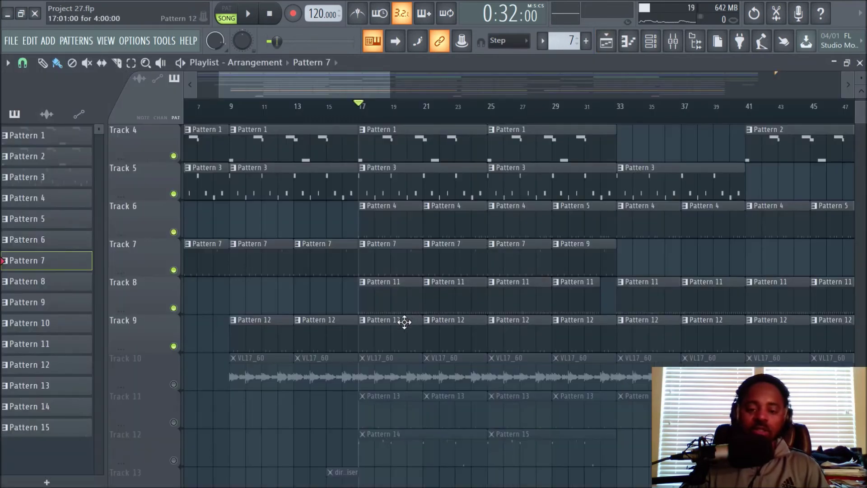
# - Unmute Track 10 with the VL17_60 clips, play the arrangement from bar 17, then stop
pyautogui.click(173, 383)
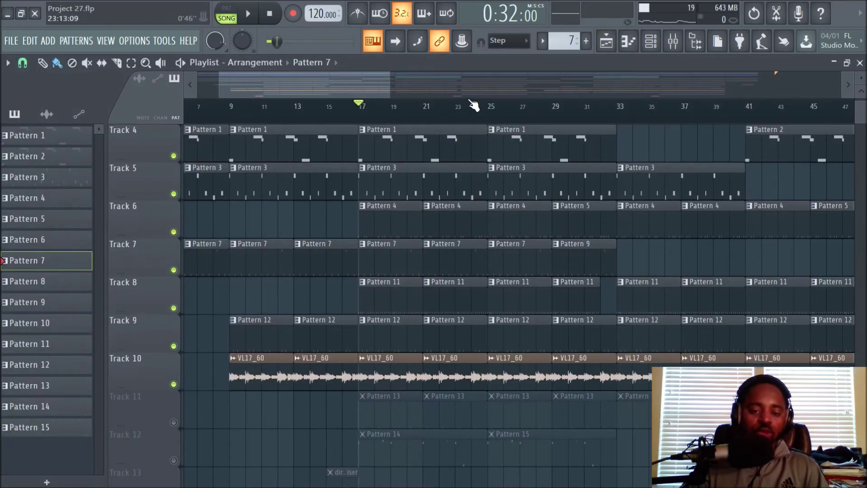
pyautogui.scroll(2, 432, 120)
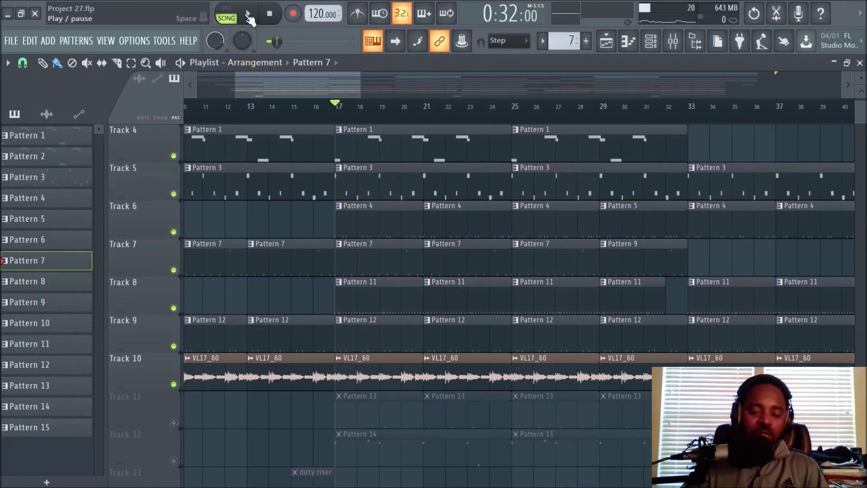
pyautogui.click(249, 18)
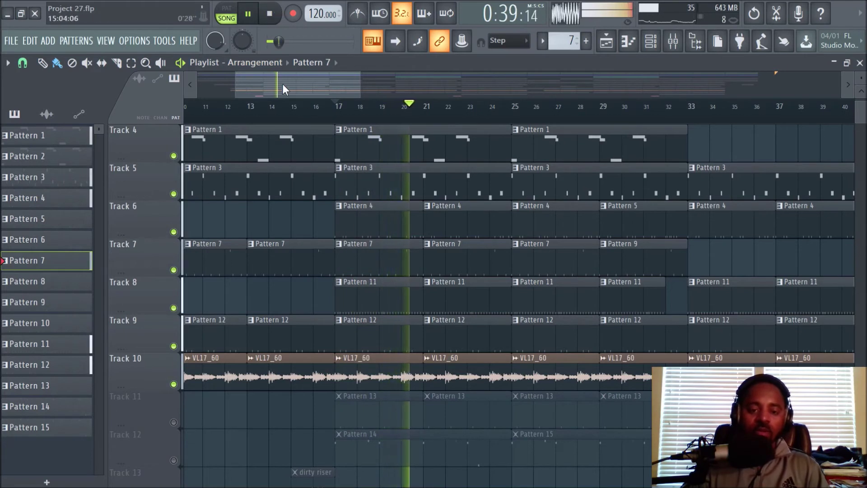
pyautogui.scroll(-2, 368, 294)
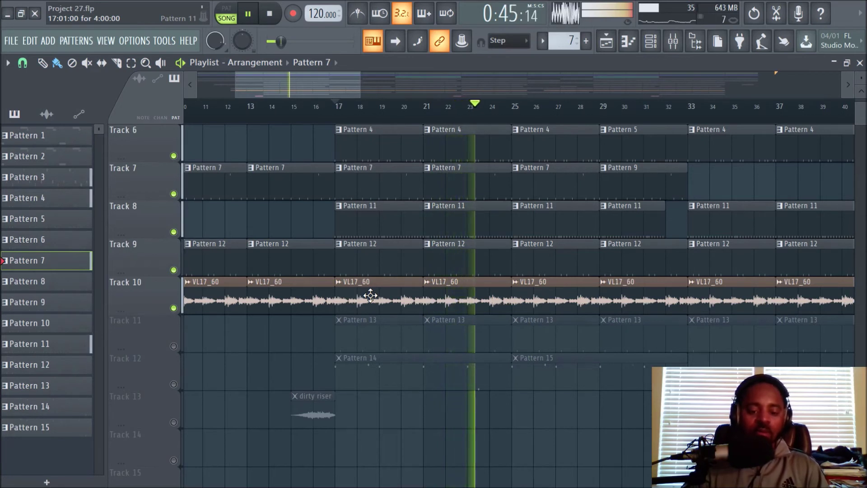
pyautogui.scroll(1, 370, 296)
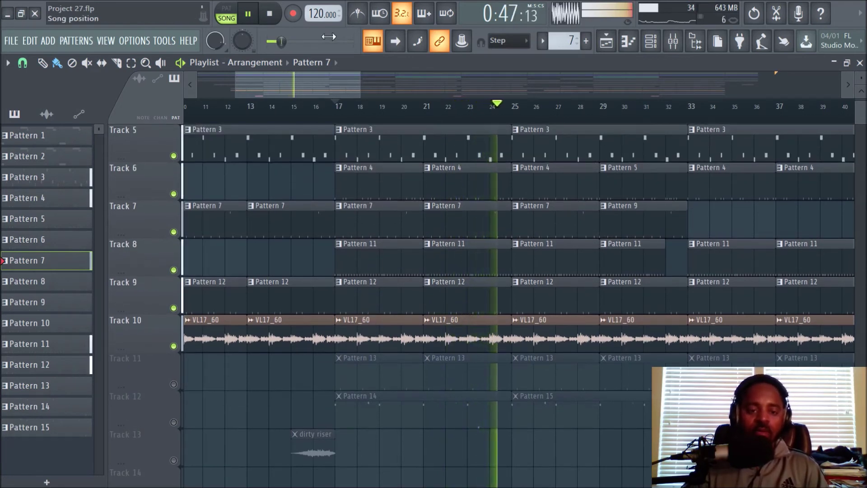
pyautogui.click(270, 20)
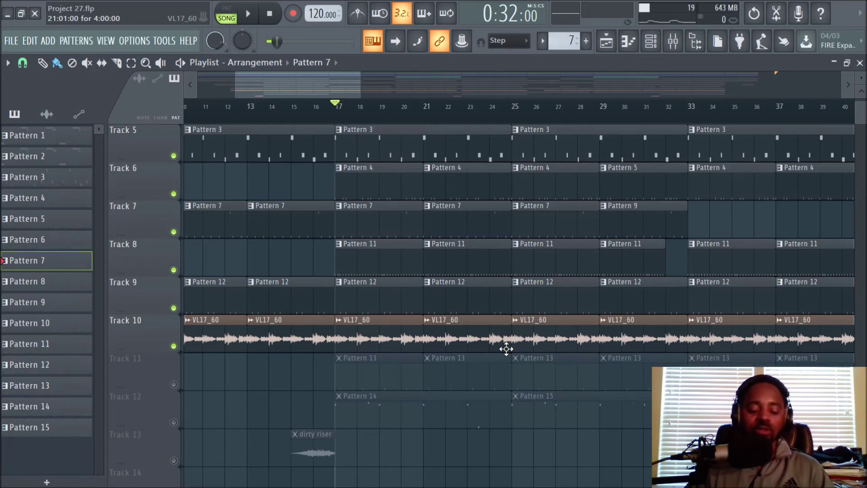
# - Unmute Track 11 with the Pattern 13 clips, play the arrangement from bar 17 twice, then stop
pyautogui.click(174, 384)
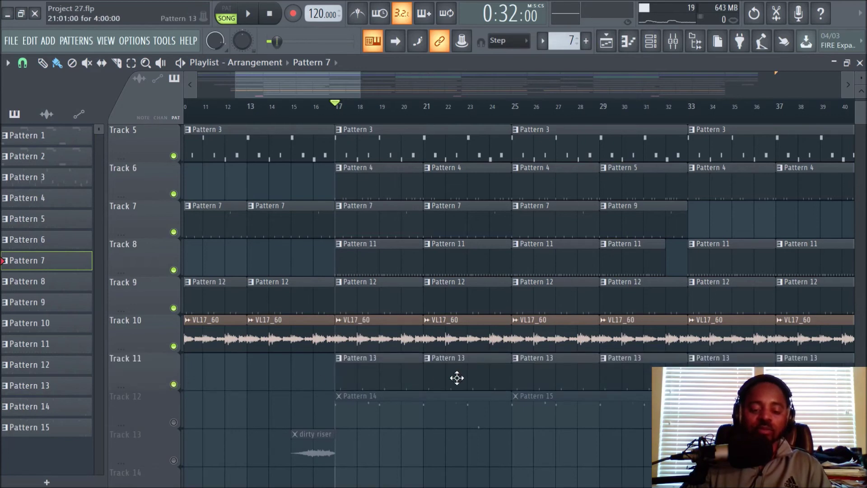
pyautogui.scroll(4, 456, 377)
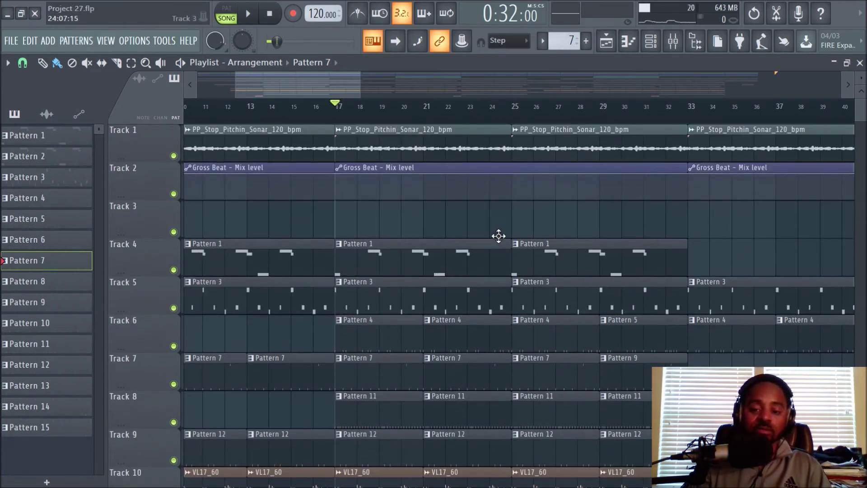
pyautogui.scroll(-4, 501, 237)
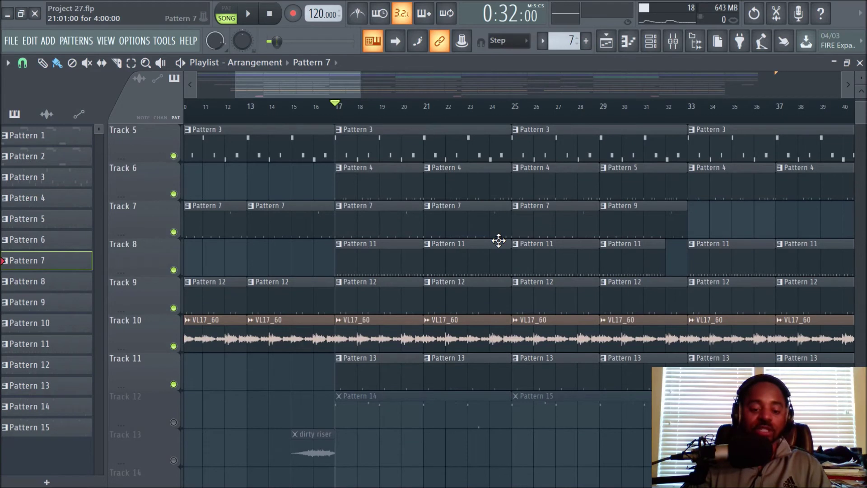
pyautogui.click(249, 16)
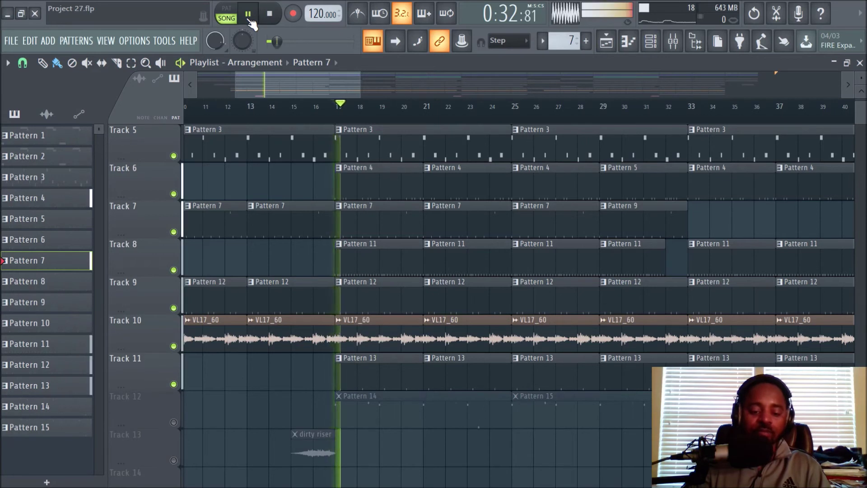
pyautogui.click(277, 15)
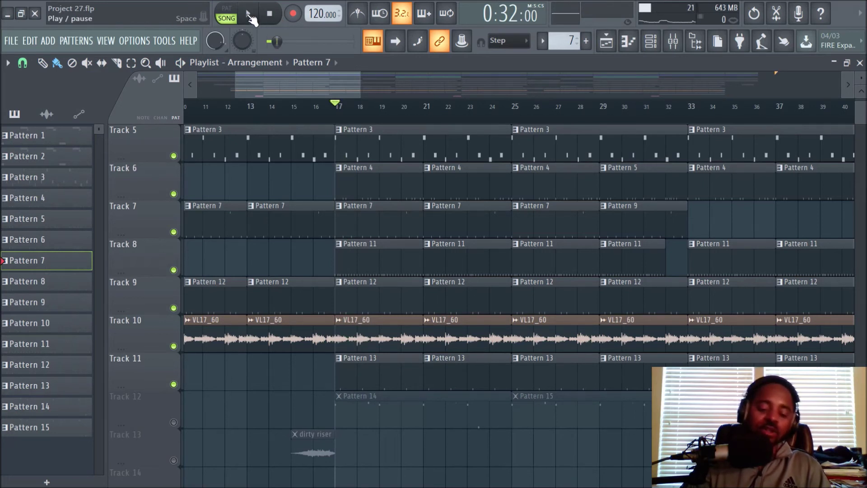
pyautogui.click(249, 15)
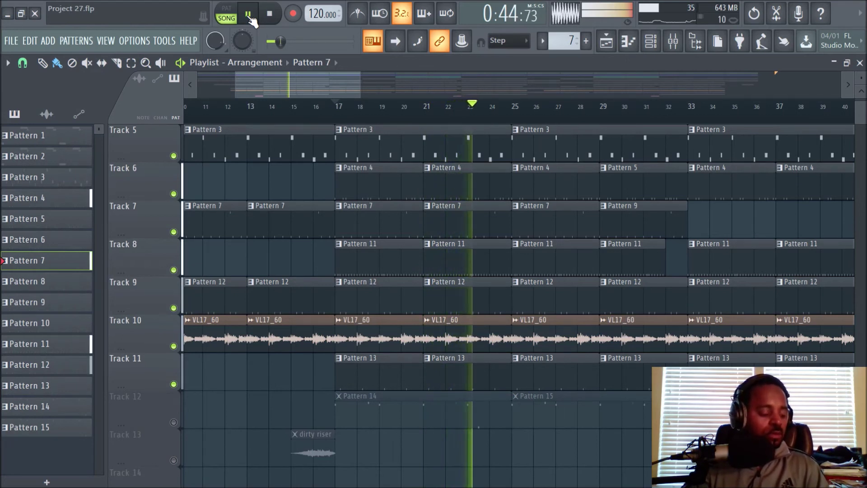
pyautogui.click(273, 14)
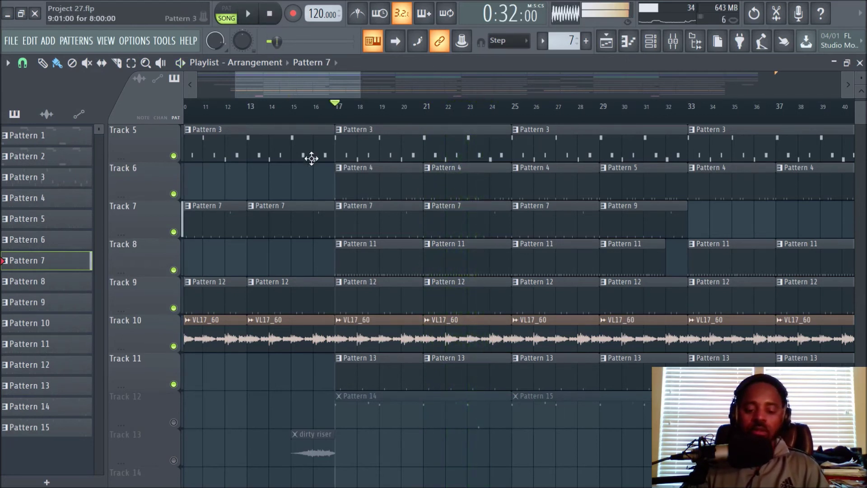
# - Unmute Track 12 with Patterns 14 and 15, play the arrangement from bar 17, then stop
pyautogui.scroll(-2, 335, 199)
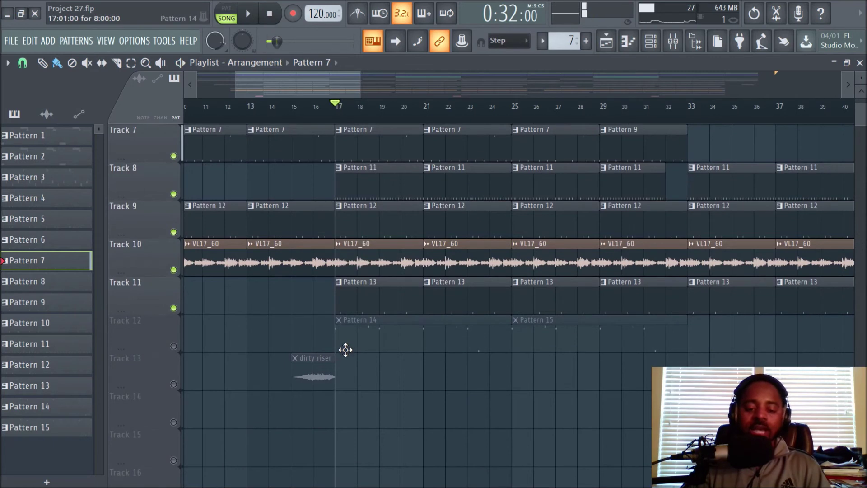
pyautogui.click(173, 346)
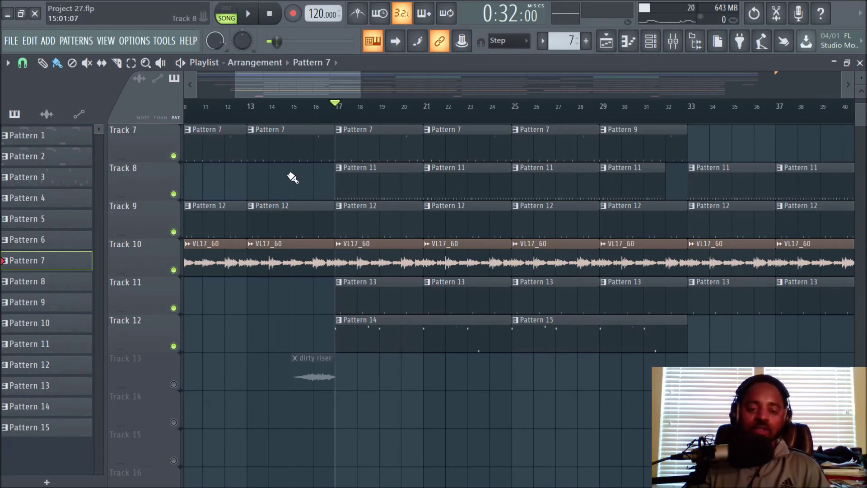
pyautogui.scroll(4, 522, 141)
pyautogui.scroll(-3, 518, 122)
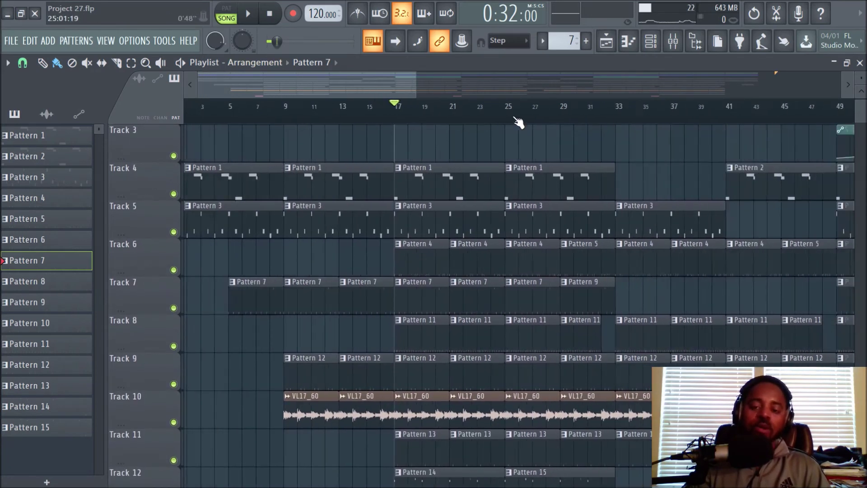
pyautogui.scroll(-1, 518, 122)
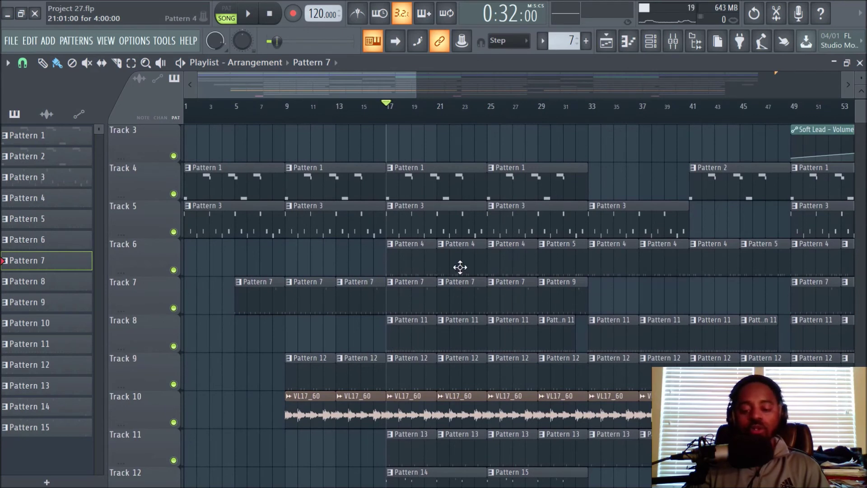
pyautogui.click(253, 17)
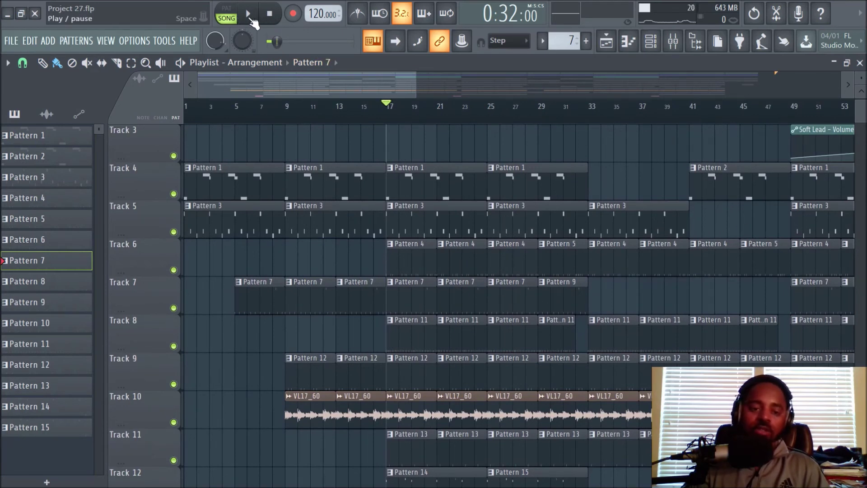
pyautogui.scroll(-1, 546, 249)
pyautogui.scroll(-3, 546, 249)
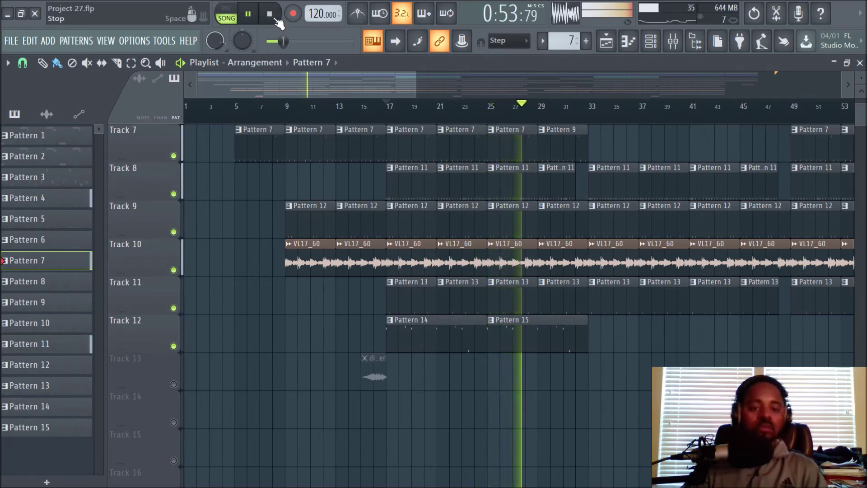
pyautogui.click(270, 14)
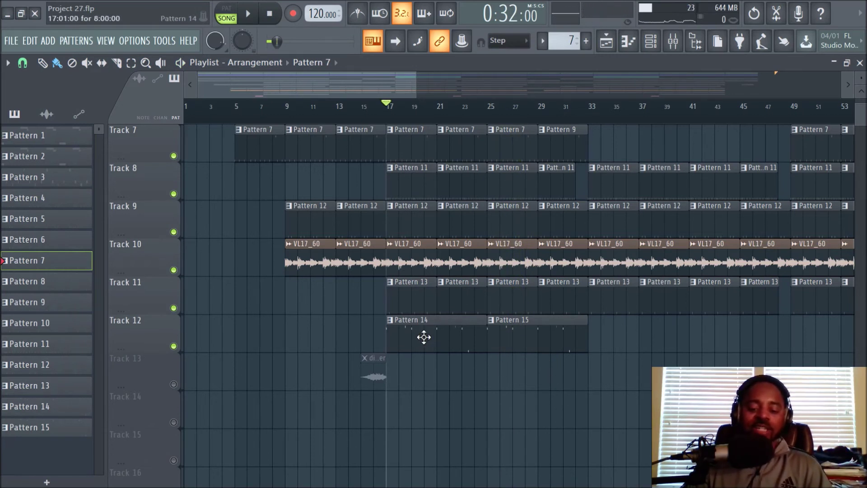
# - Unmute Track 13 with the dirty riser clip and return the song position to the start of the arrangement
pyautogui.click(173, 384)
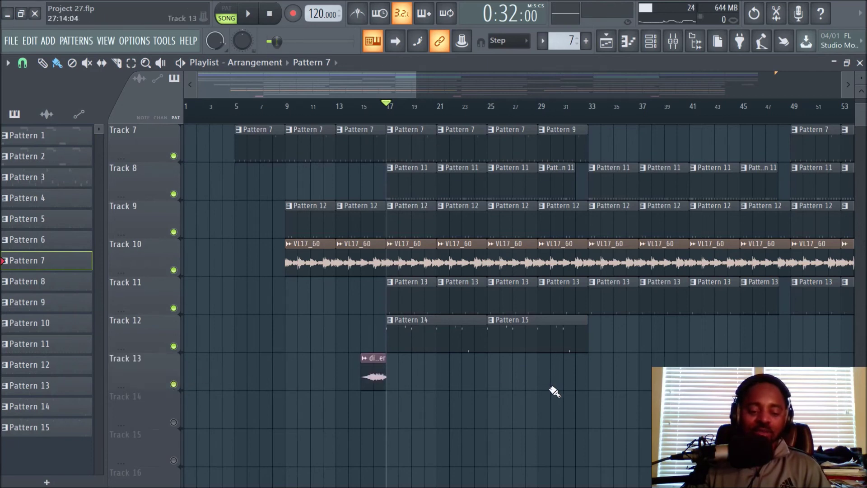
pyautogui.scroll(4, 512, 351)
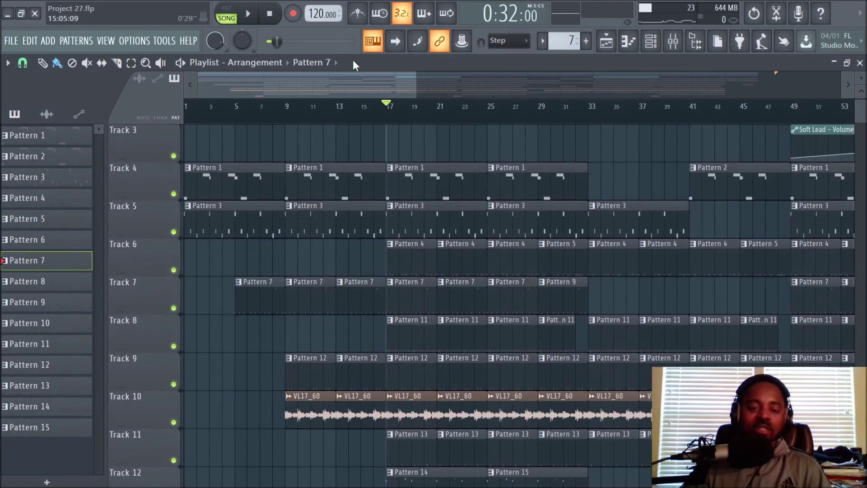
pyautogui.click(279, 21)
pyautogui.scroll(-2, 449, 113)
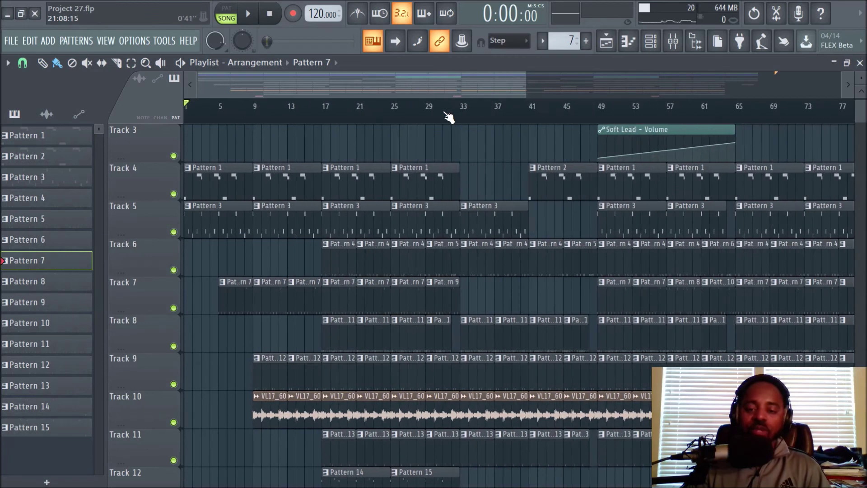
# - Locate the riser clips on Track 13 across the arrangement, then inspect the riser channel's effects in the mixer
pyautogui.scroll(-1, 644, 131)
pyautogui.scroll(-2, 646, 121)
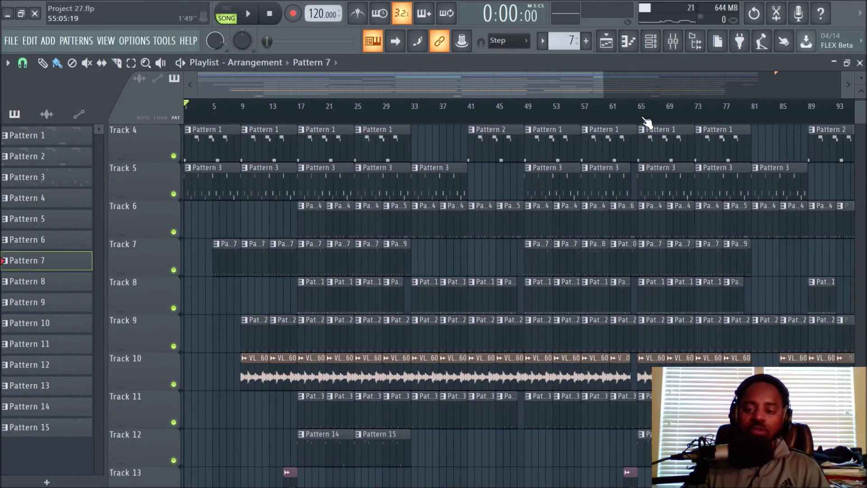
pyautogui.scroll(-3, 646, 121)
pyautogui.scroll(-4, 622, 298)
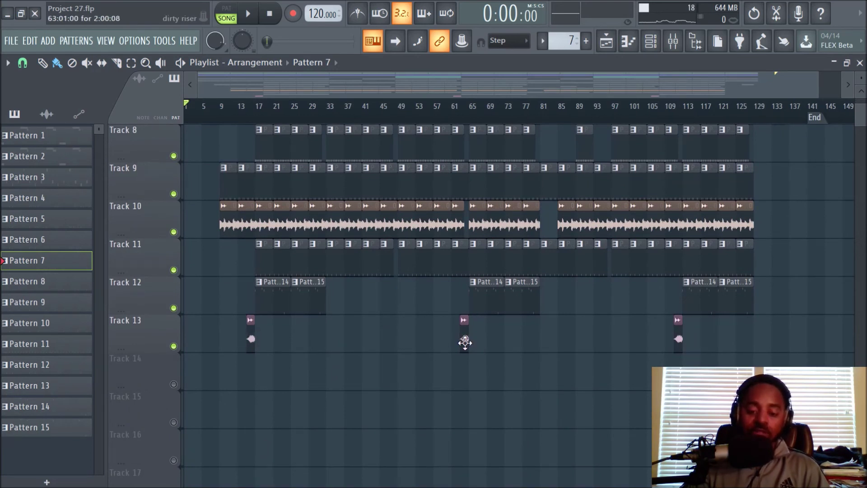
pyautogui.click(674, 43)
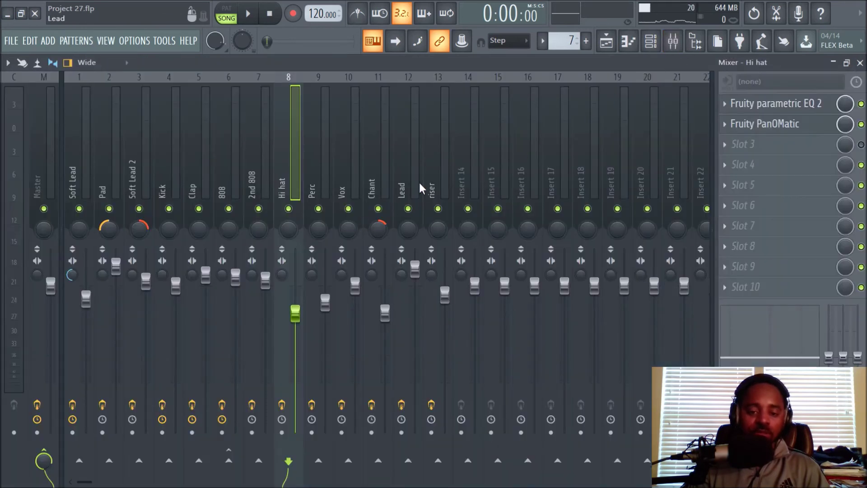
pyautogui.click(433, 176)
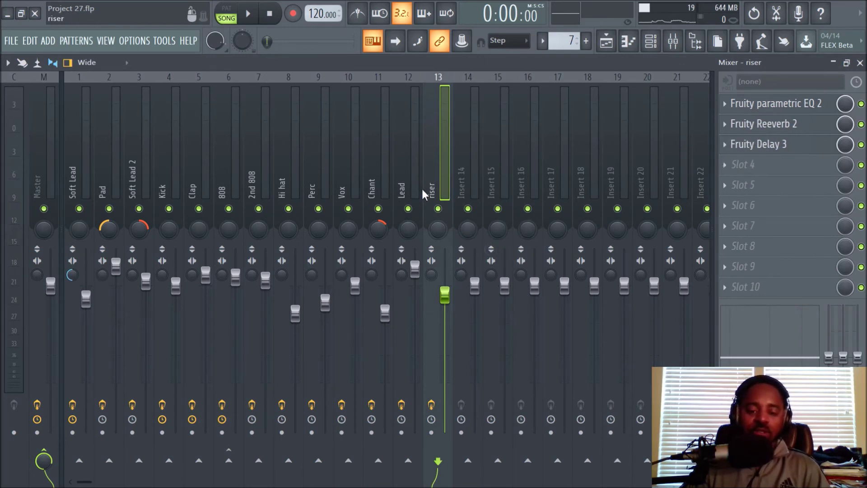
# - Inspect the effect chains of the Lead, Chant, Vox, Perc, Pad, Soft Lead 2 and Soft Lead mixer channels
pyautogui.click(405, 162)
pyautogui.click(380, 166)
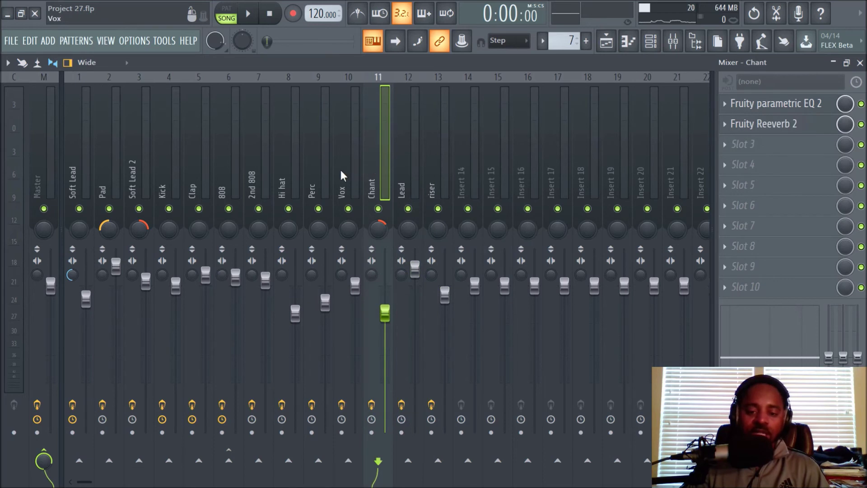
pyautogui.click(340, 170)
pyautogui.click(318, 171)
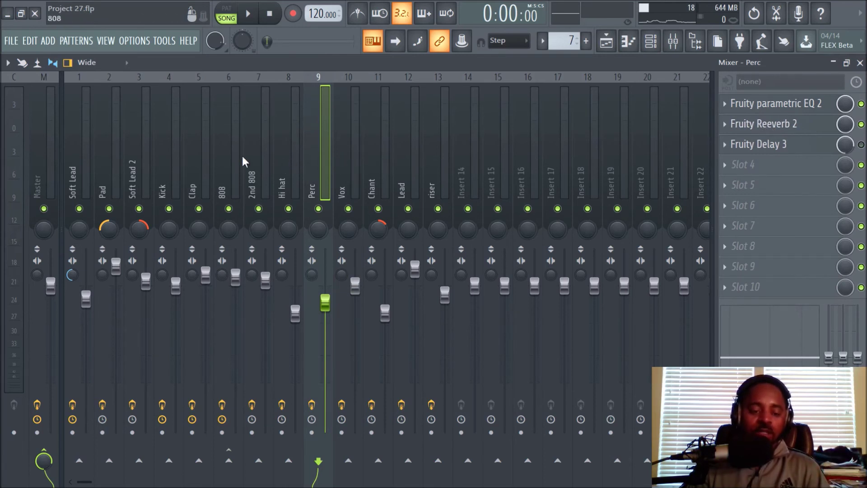
pyautogui.click(102, 181)
pyautogui.click(135, 180)
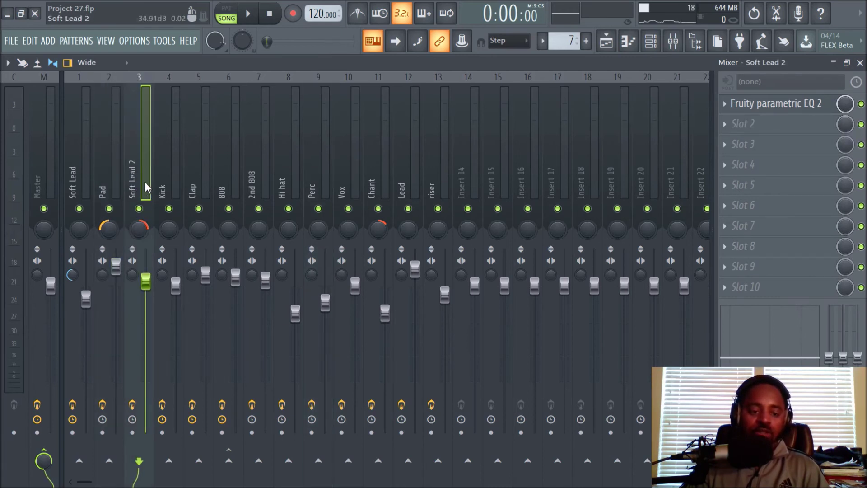
pyautogui.click(76, 162)
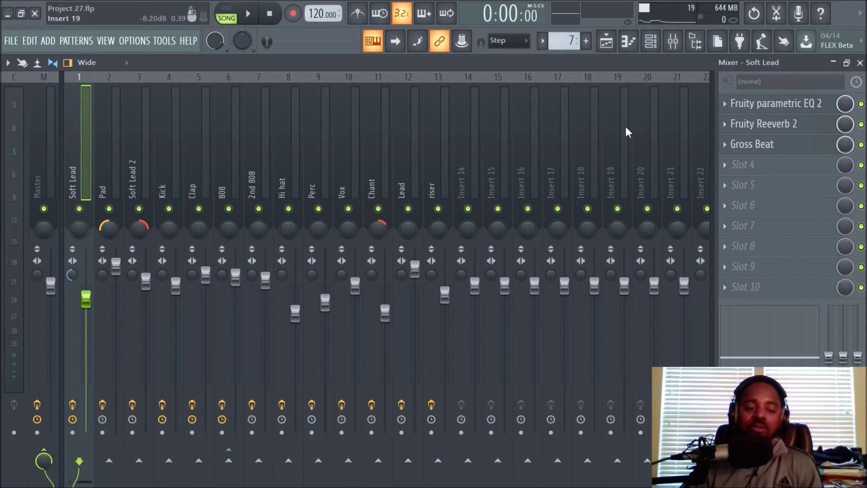
# - Return to the playlist, show the whole arrangement from Track 1, and play it from the start
pyautogui.click(606, 41)
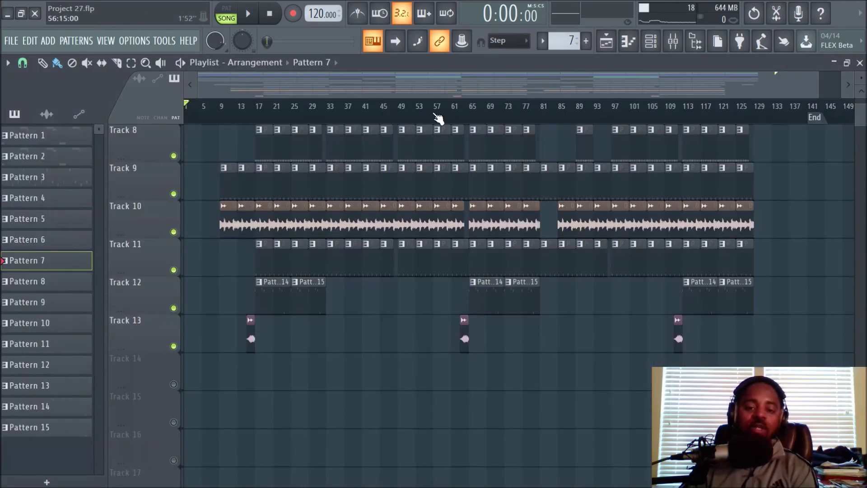
pyautogui.scroll(5, 425, 220)
pyautogui.scroll(2, 424, 221)
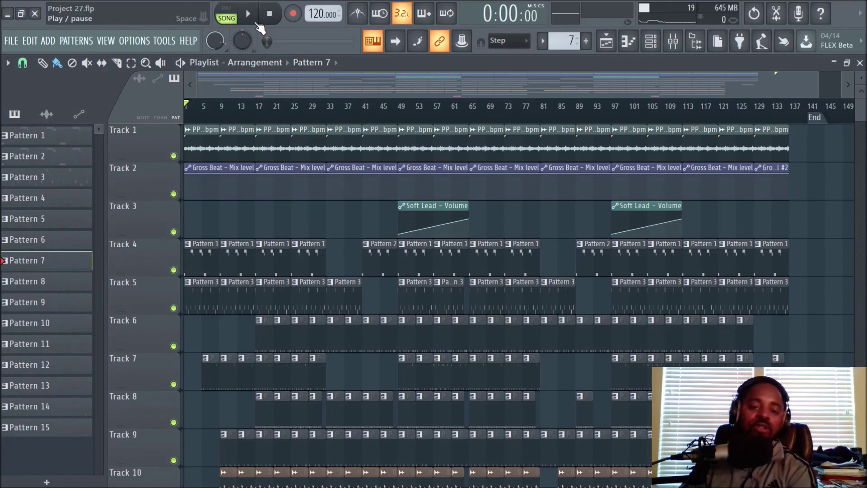
pyautogui.click(251, 17)
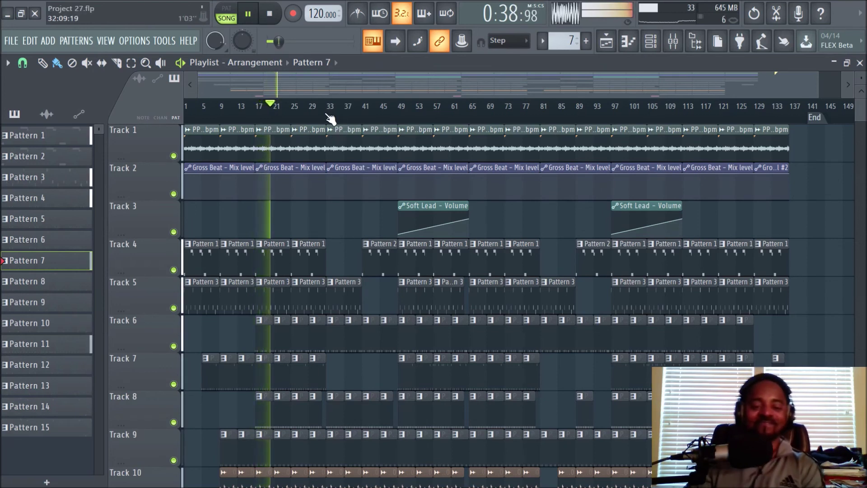
# - Examine the playlist from about bar 13 to bar 105 during playback, check the mixer levels, and return to the playlist
pyautogui.scroll(3, 333, 120)
pyautogui.scroll(-2, 409, 212)
pyautogui.scroll(-2, 410, 214)
pyautogui.scroll(3, 414, 218)
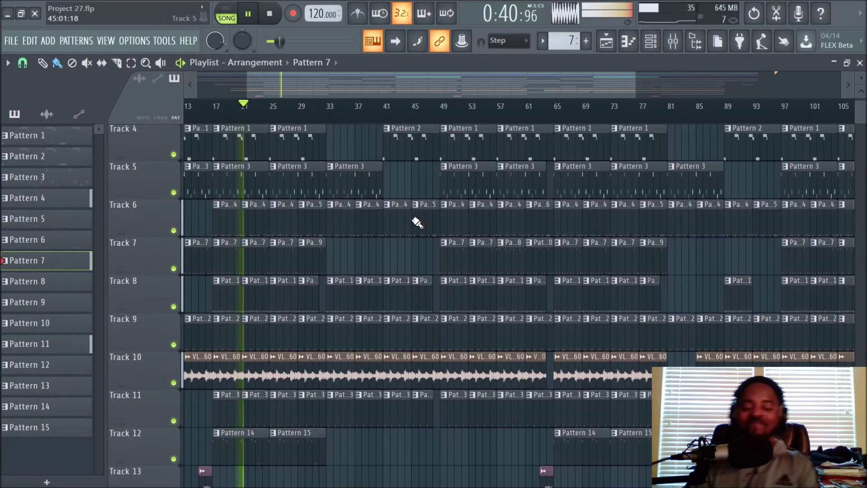
pyautogui.scroll(1, 416, 222)
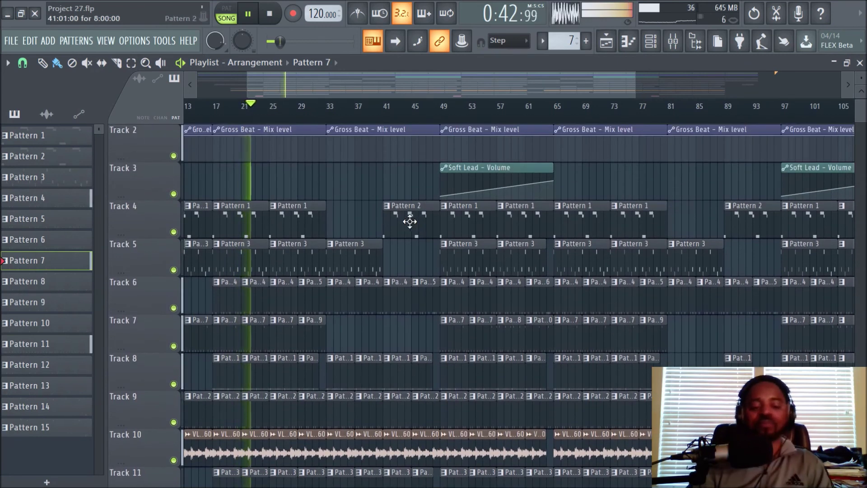
pyautogui.click(673, 44)
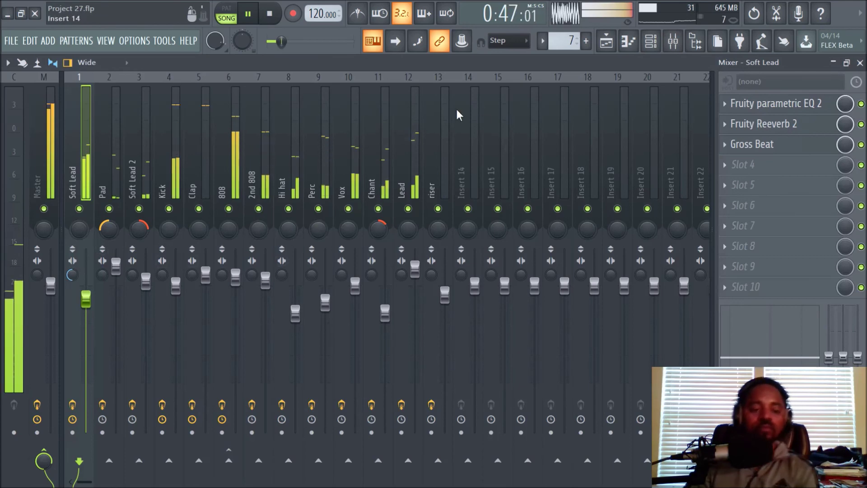
pyautogui.click(605, 43)
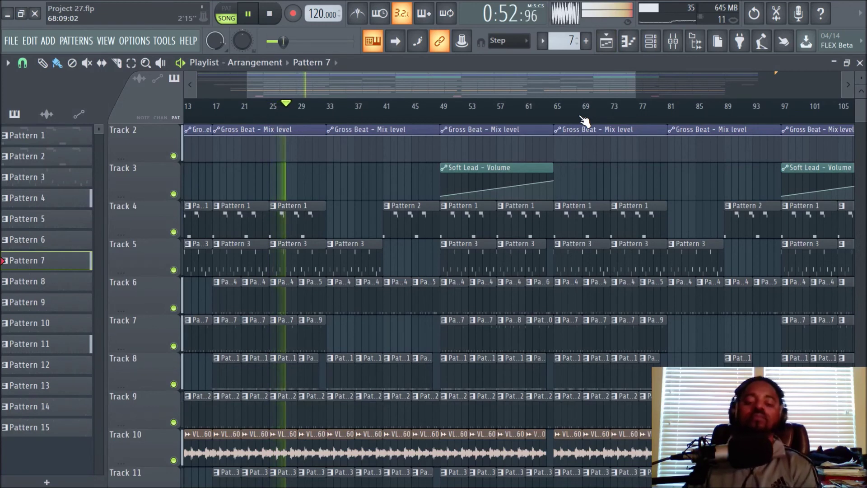
# - Follow the playback through the breakdown from bar 33, examining which patterns drop out and which return at bar 49
pyautogui.scroll(-1, 575, 222)
pyautogui.scroll(-1, 574, 222)
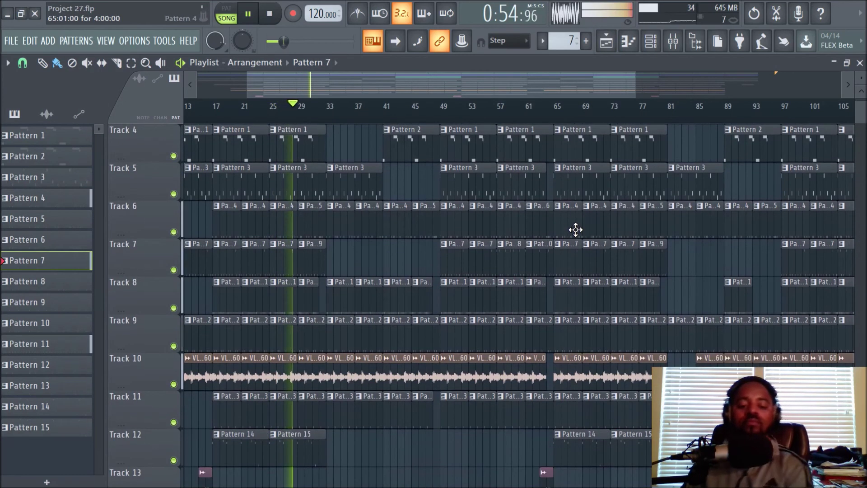
pyautogui.scroll(3, 413, 300)
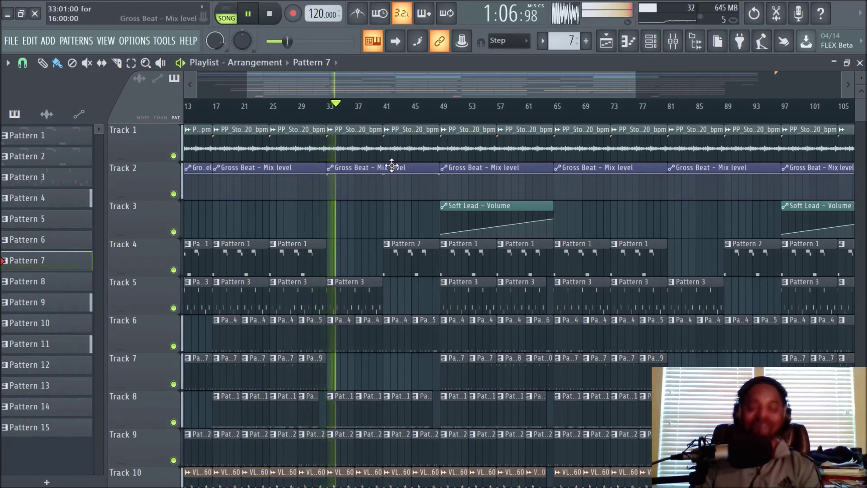
pyautogui.scroll(-2, 418, 363)
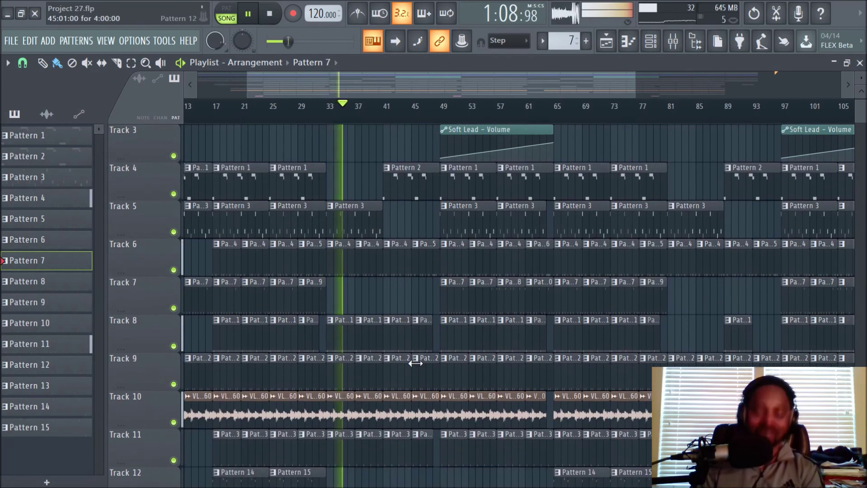
pyautogui.scroll(1, 418, 366)
pyautogui.scroll(-1, 452, 304)
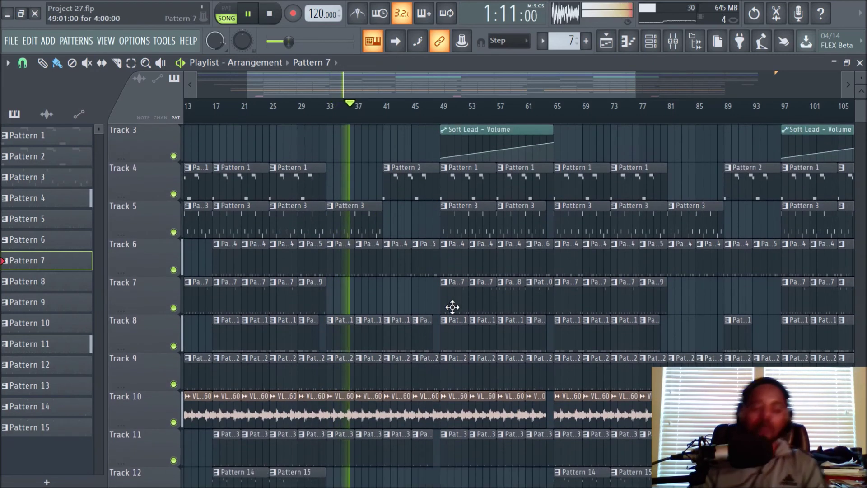
pyautogui.scroll(1, 449, 310)
pyautogui.scroll(-2, 449, 319)
pyautogui.scroll(3, 449, 320)
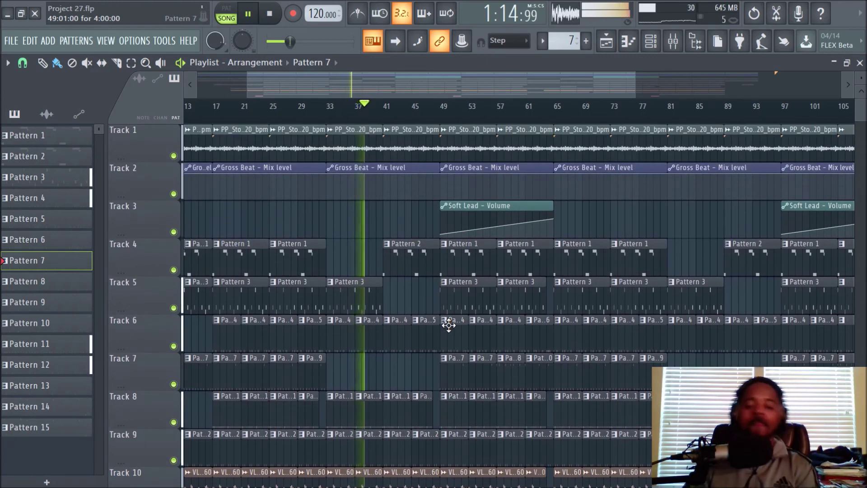
pyautogui.scroll(-2, 466, 119)
pyautogui.scroll(-1, 466, 120)
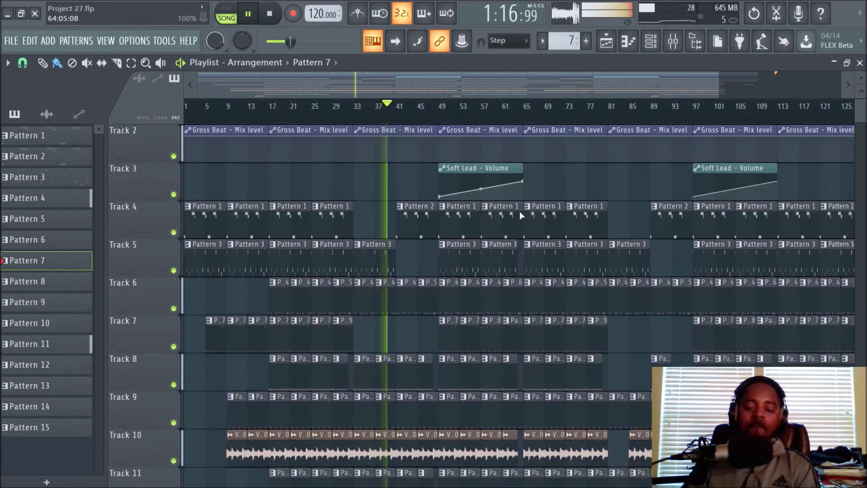
pyautogui.scroll(-2, 519, 210)
pyautogui.scroll(1, 523, 213)
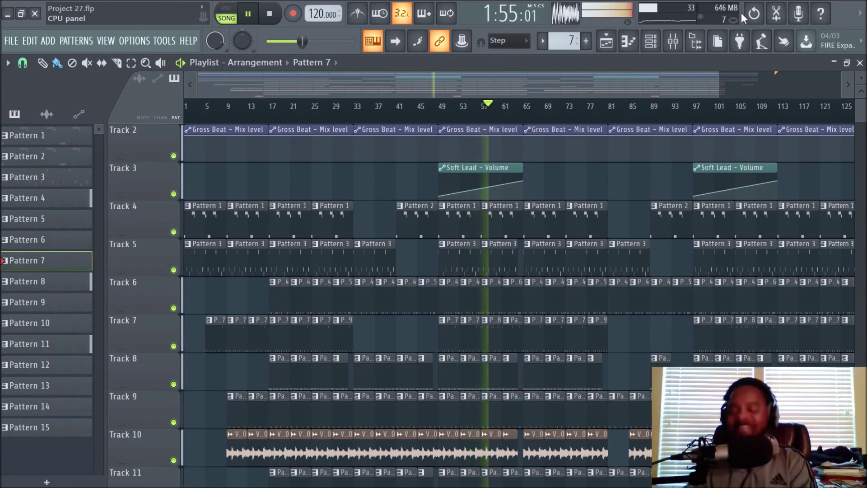
# - Compare the clips across Tracks 1 to 13 as playback approaches and reaches bar 65, then stop the song
pyautogui.scroll(-3, 557, 273)
pyautogui.scroll(-2, 557, 270)
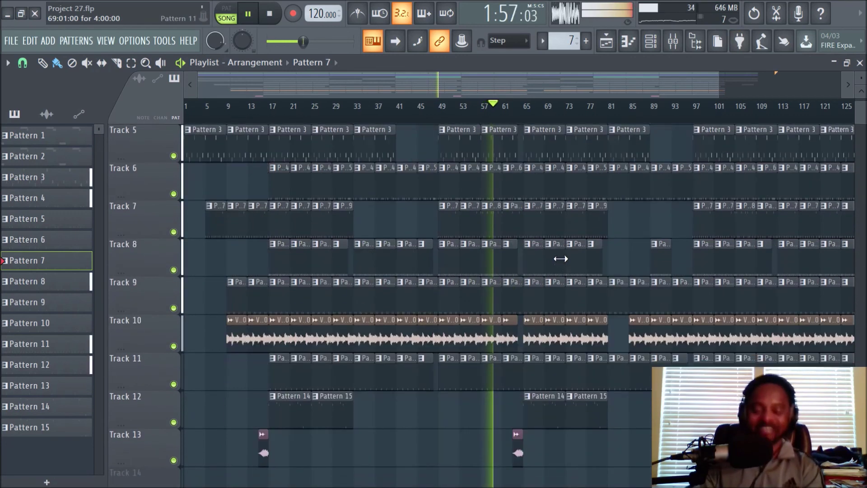
pyautogui.scroll(4, 562, 266)
pyautogui.scroll(1, 567, 270)
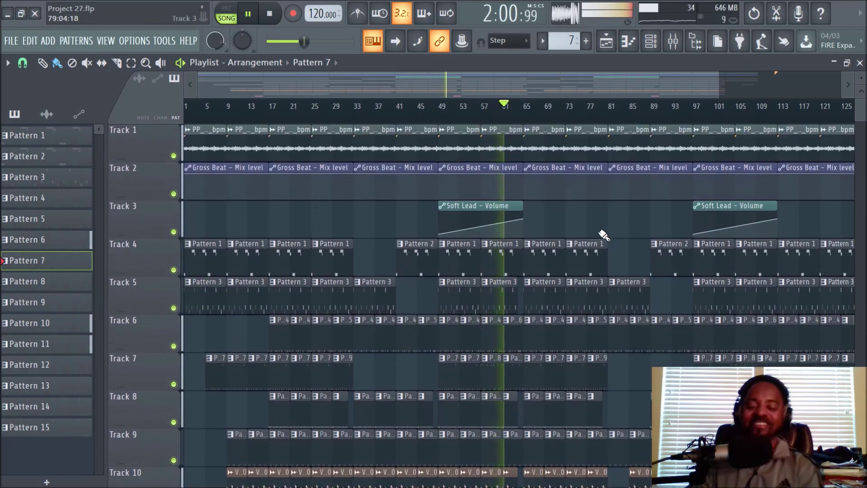
pyautogui.scroll(-4, 600, 236)
pyautogui.scroll(2, 596, 244)
pyautogui.scroll(-1, 597, 246)
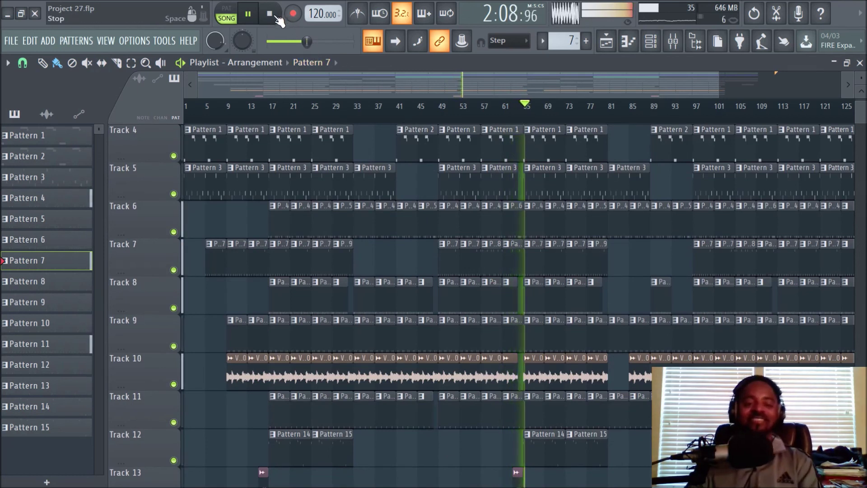
pyautogui.press('space')
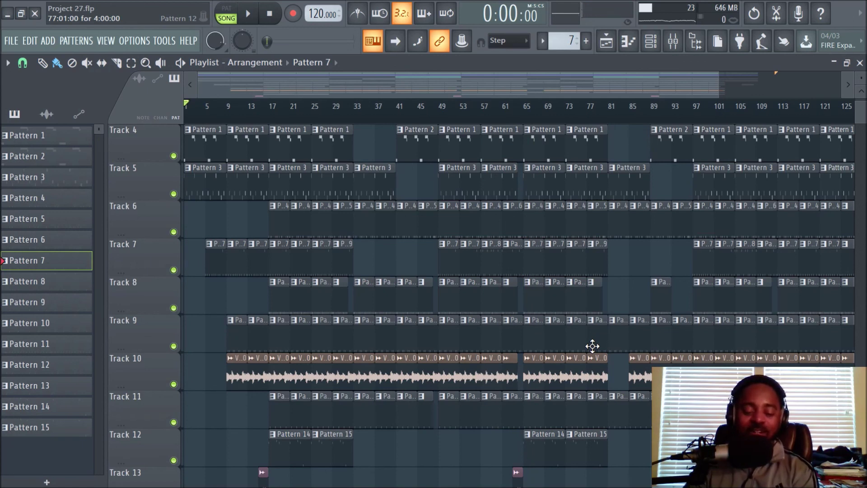
# - Examine the gaps and clip layout across Tracks 1 to 13, including the break after bar 81, with playback stopped
pyautogui.scroll(3, 591, 346)
pyautogui.scroll(-2, 592, 346)
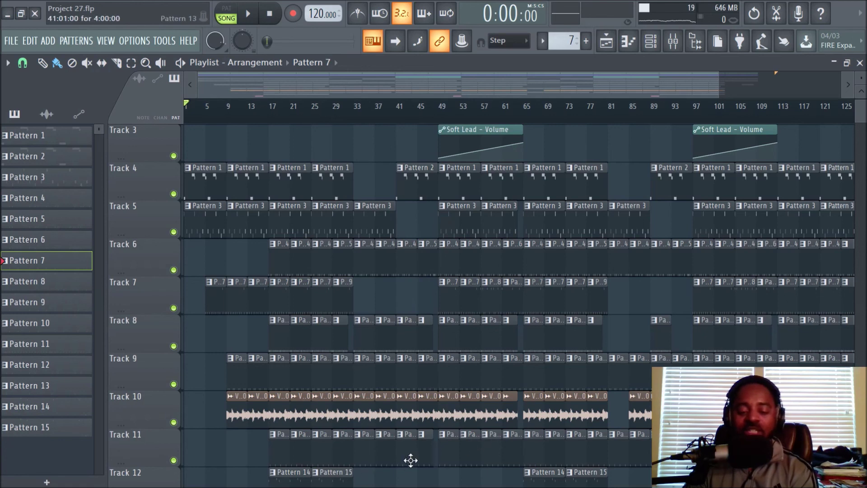
pyautogui.scroll(-2, 447, 435)
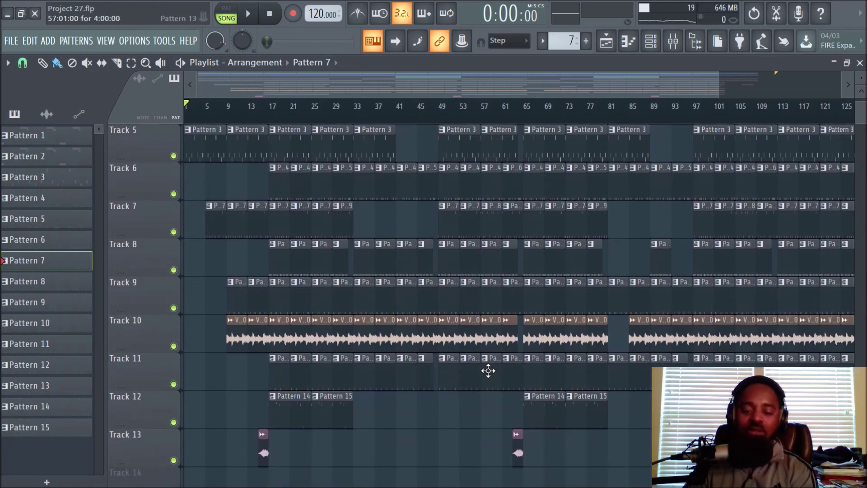
pyautogui.scroll(1, 487, 370)
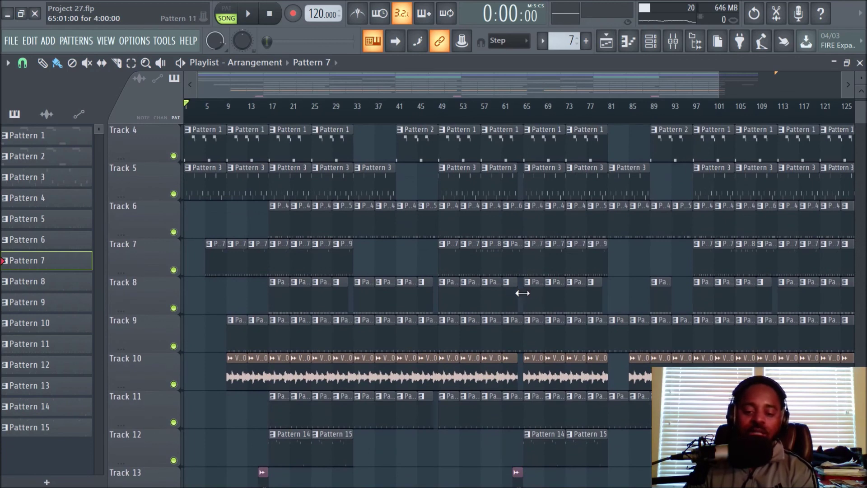
pyautogui.scroll(3, 517, 294)
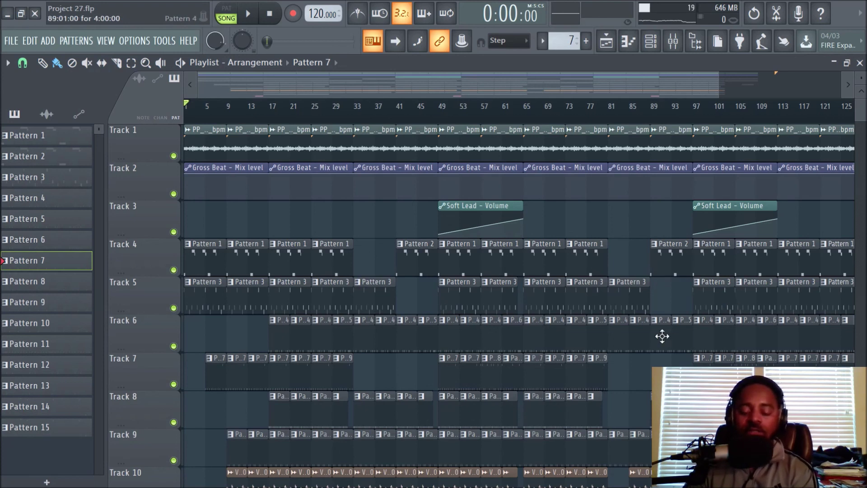
pyautogui.scroll(-4, 662, 336)
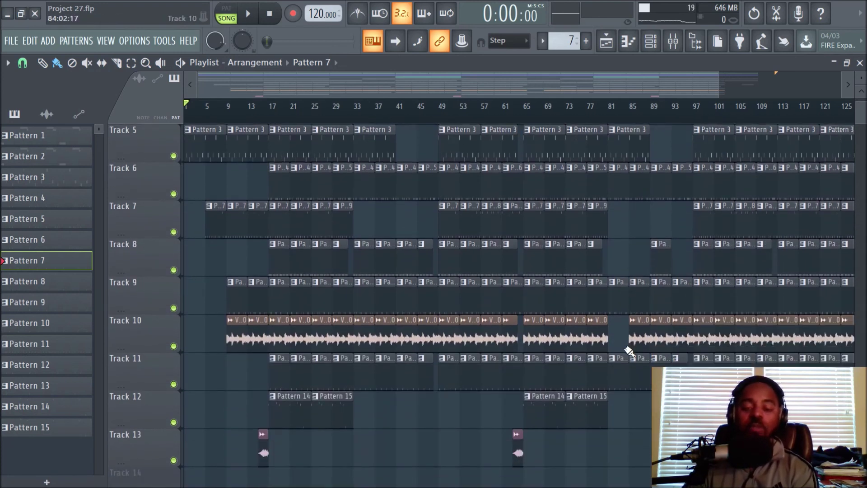
pyautogui.scroll(3, 629, 352)
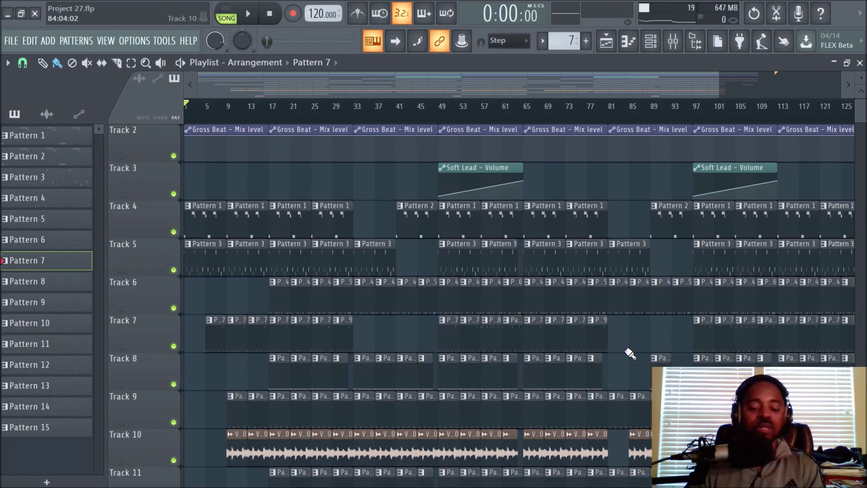
pyautogui.scroll(-3, 595, 342)
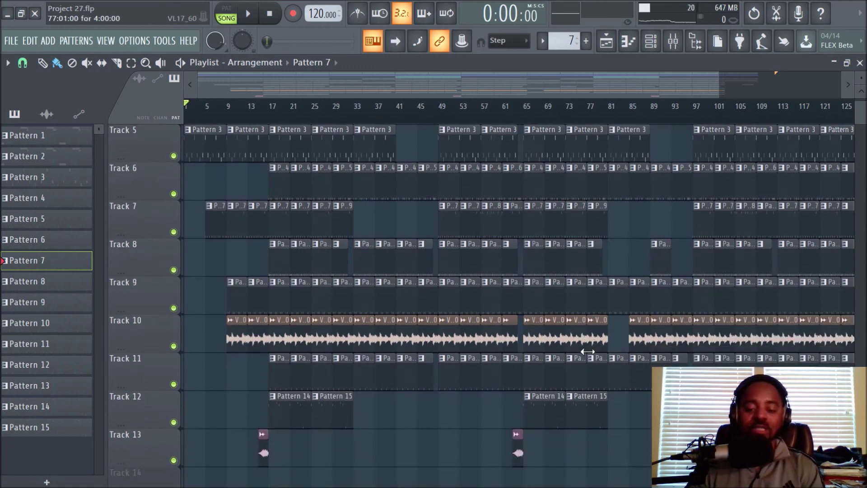
# - Examine the section starting at bar 49 up close, then review the full arrangement through to the end marker
pyautogui.scroll(3, 559, 114)
pyautogui.scroll(1, 567, 329)
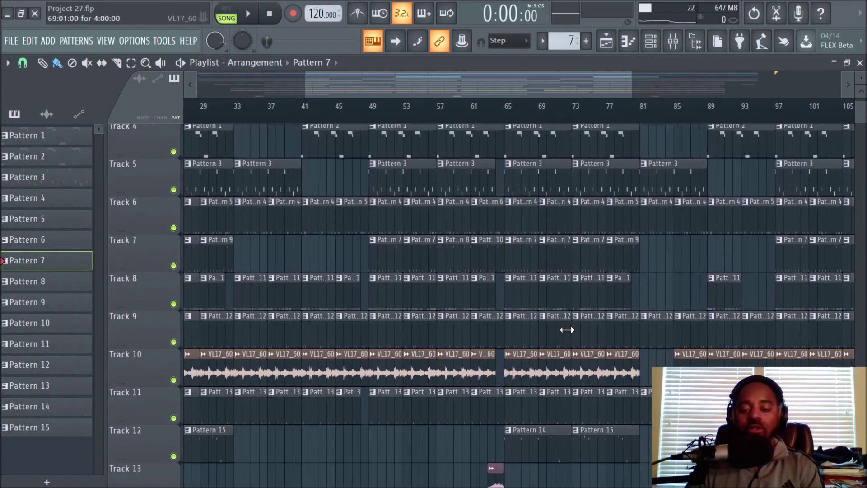
pyautogui.scroll(2, 567, 329)
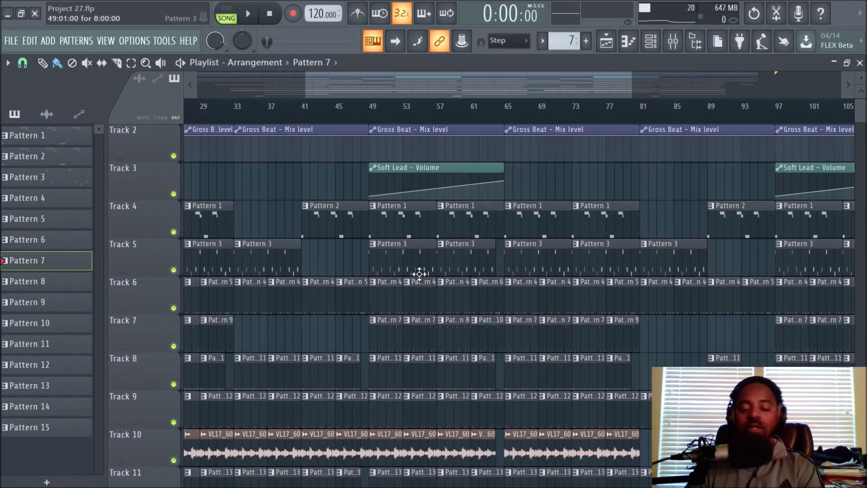
pyautogui.scroll(1, 397, 261)
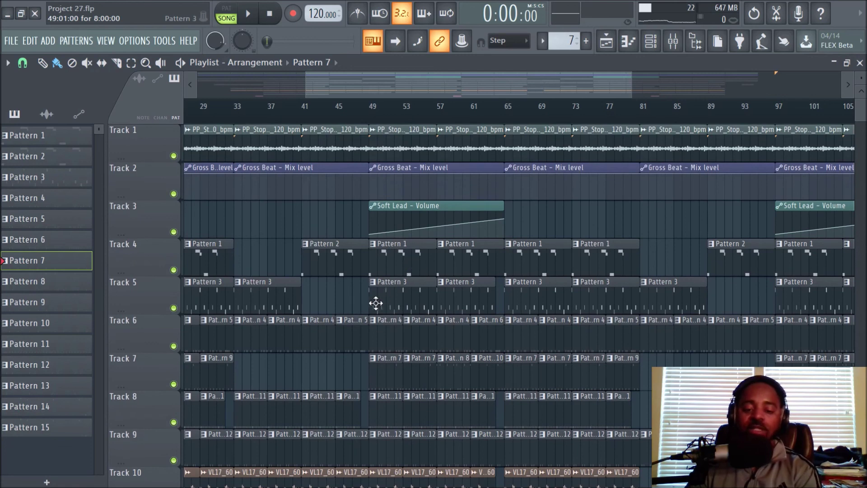
pyautogui.scroll(-2, 455, 295)
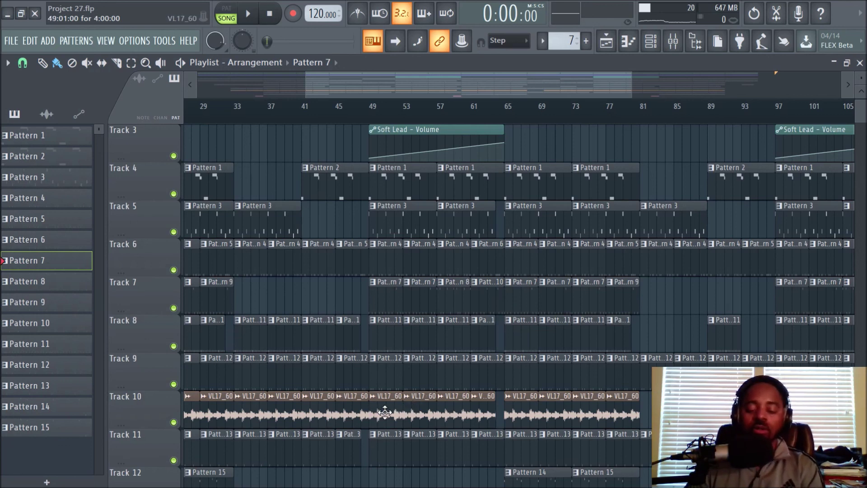
pyautogui.scroll(2, 386, 414)
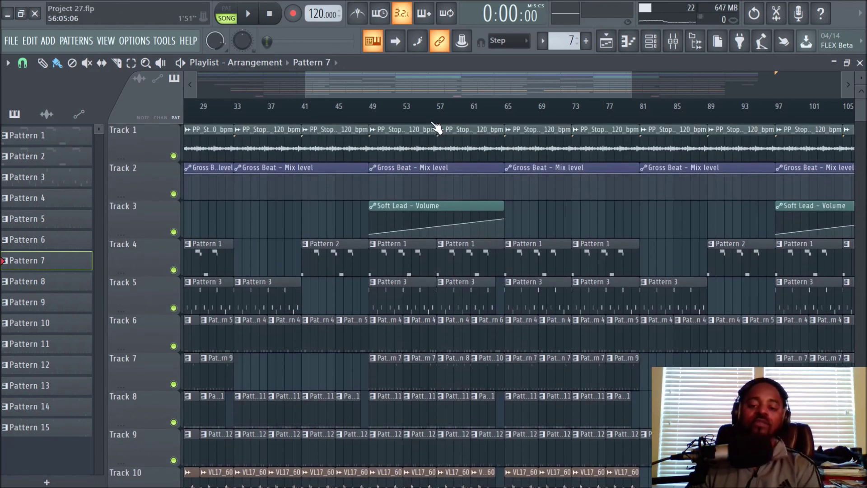
pyautogui.scroll(-3, 435, 121)
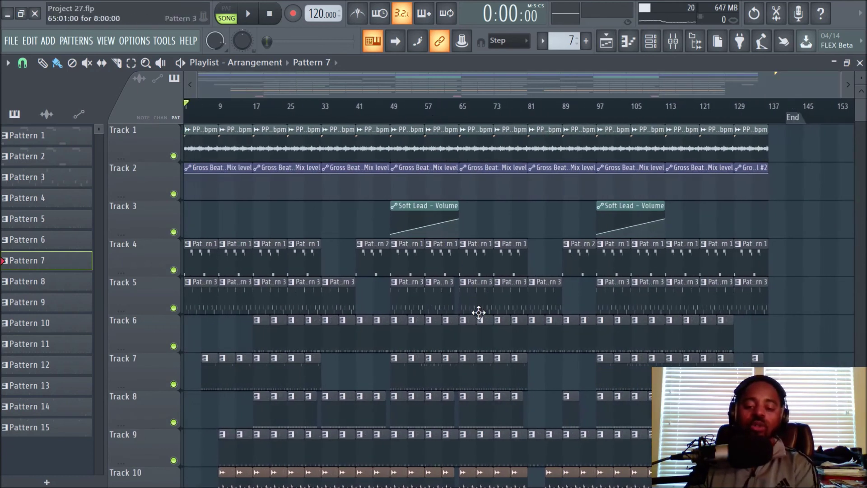
pyautogui.scroll(-4, 478, 328)
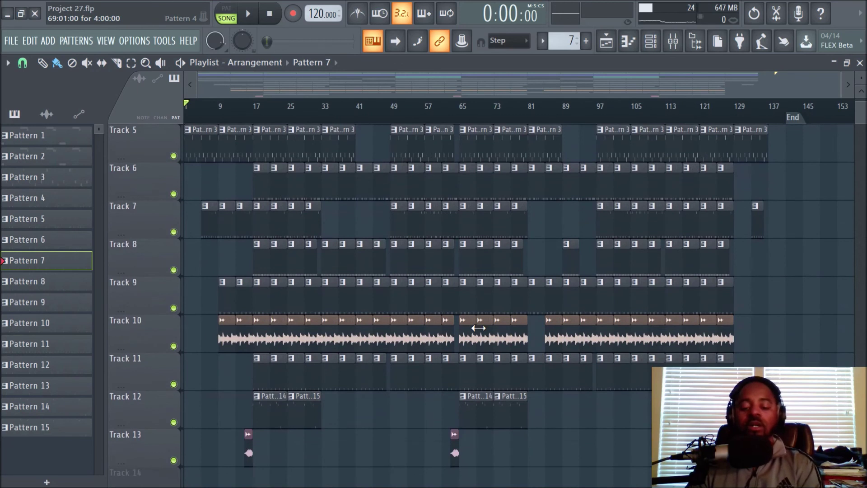